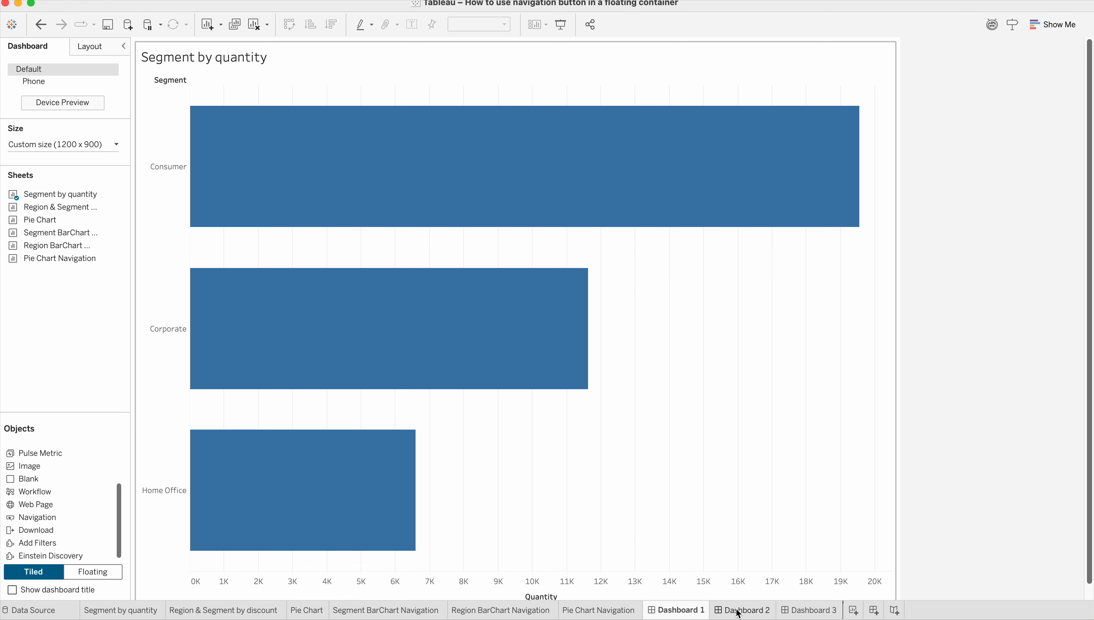
Look through the three dashboards and the Segment by quantity, Region & Segment by discount and Pie Chart worksheets, returning to Dashboard 1.
click(739, 613)
click(812, 612)
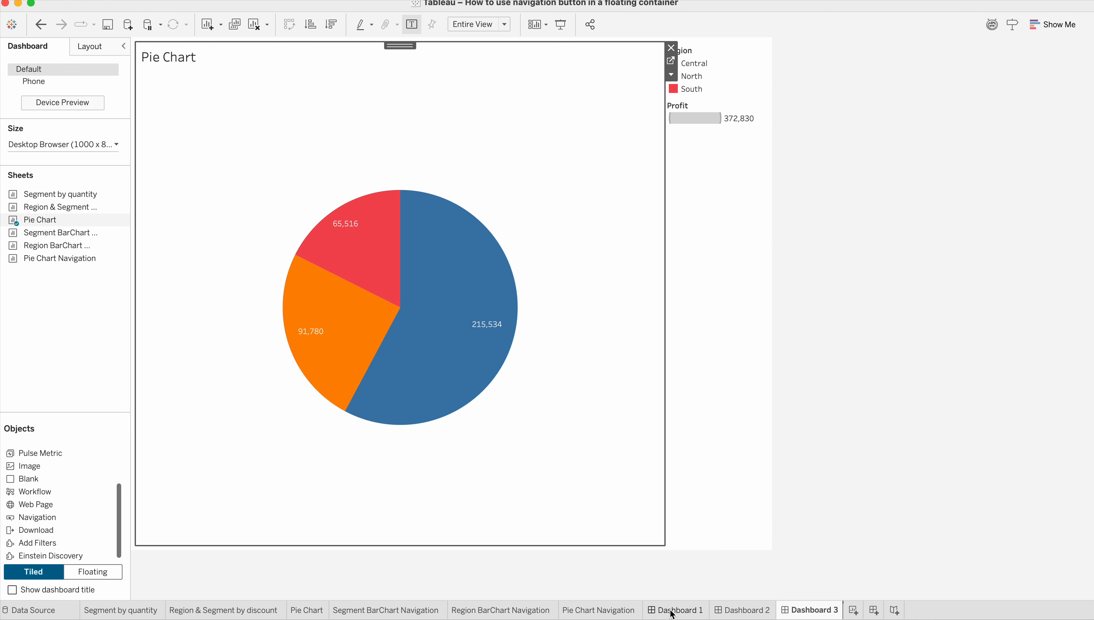
mouse_move(680, 616)
click(678, 610)
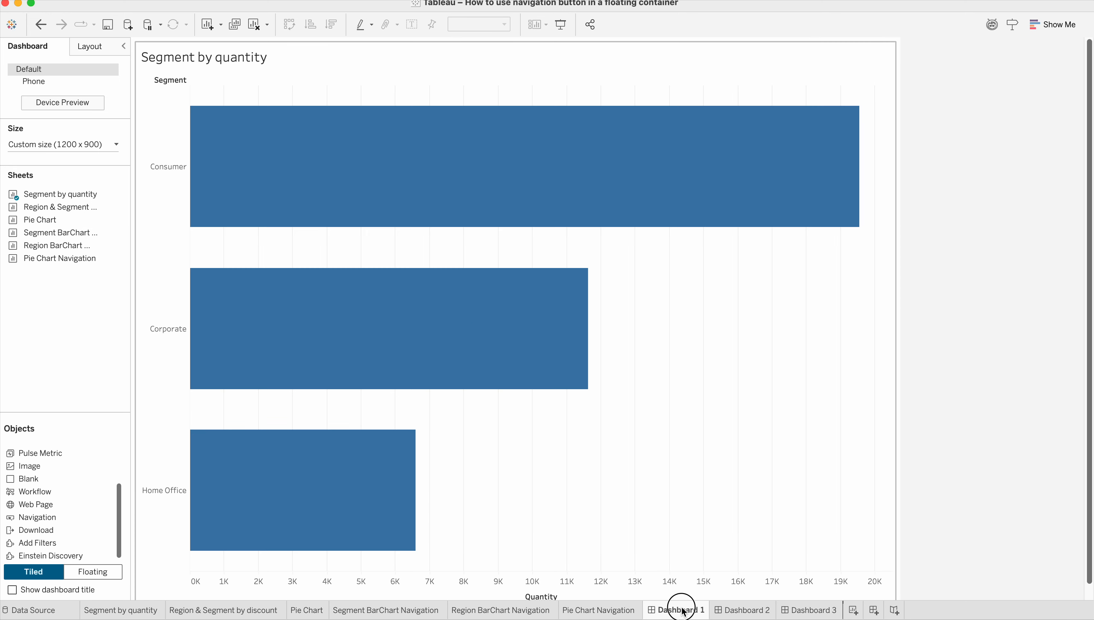
click(741, 611)
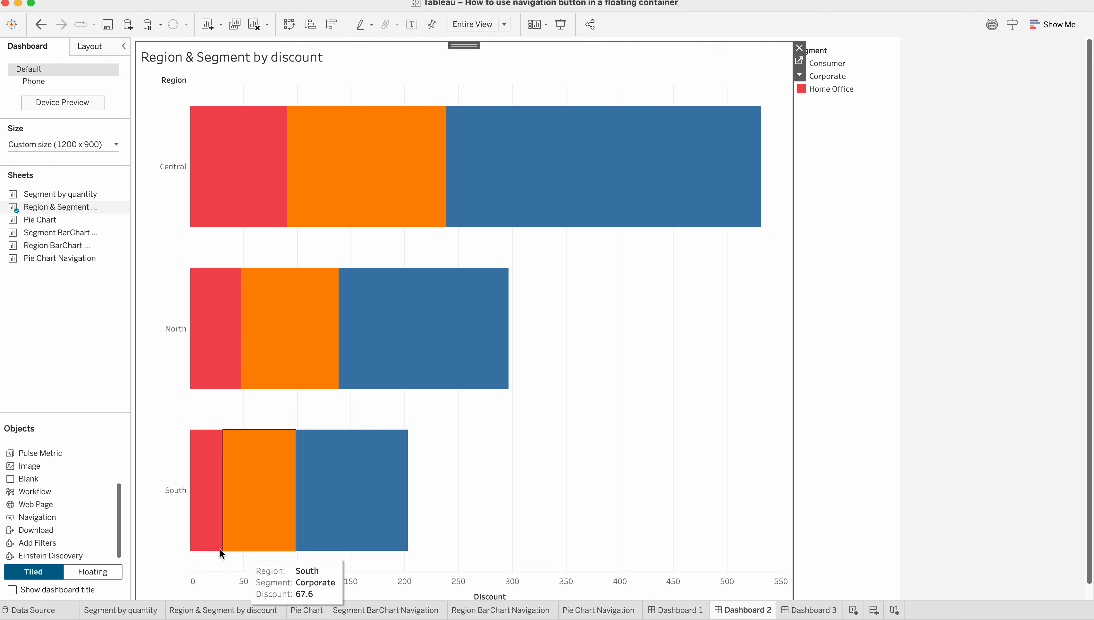
click(130, 613)
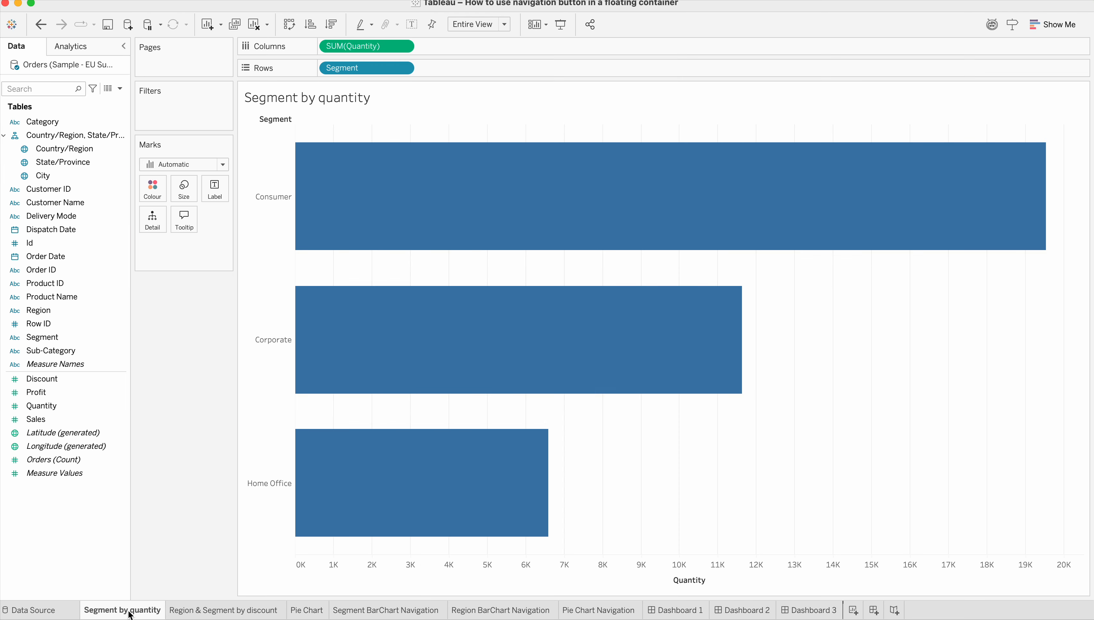
click(206, 613)
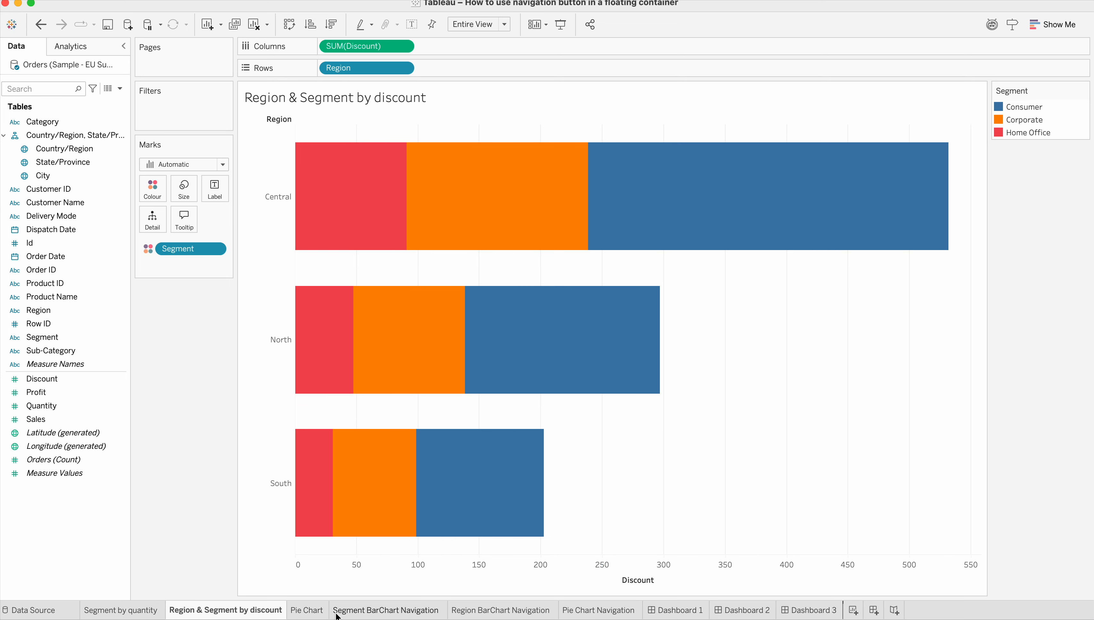
click(318, 613)
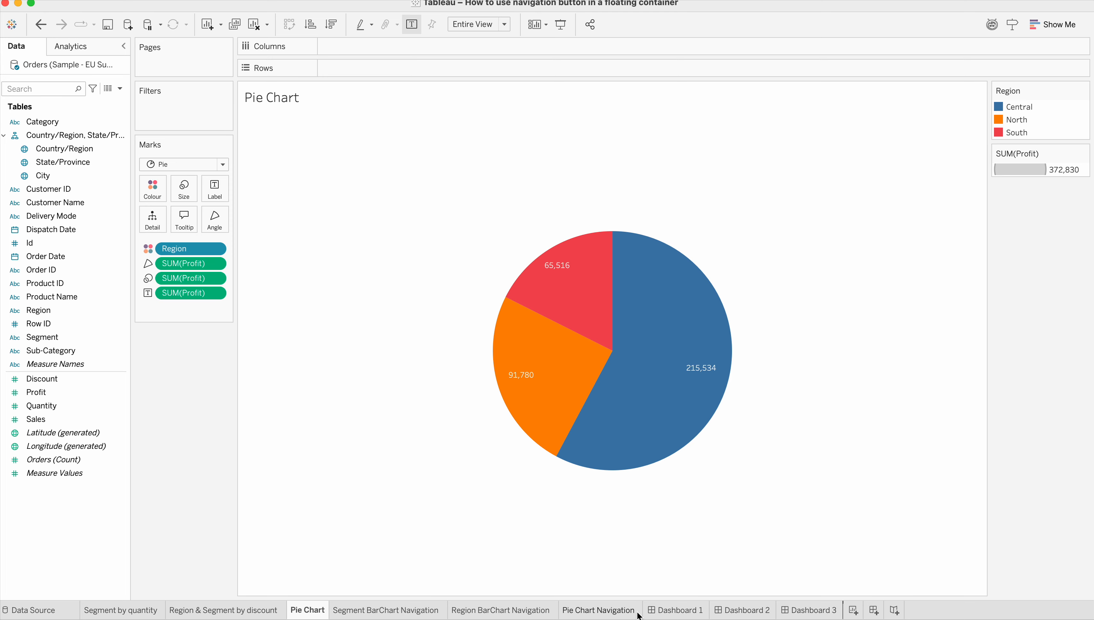
click(673, 613)
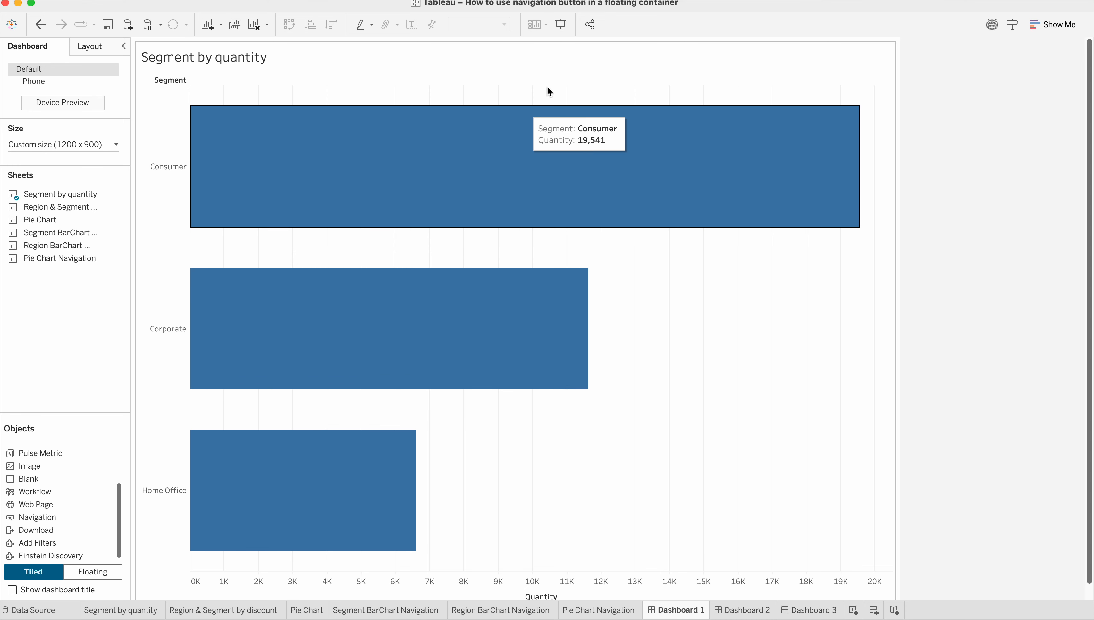
Try a tiled horizontal container on the right side of the Segment by quantity chart, narrowed to give the chart more width.
click(620, 53)
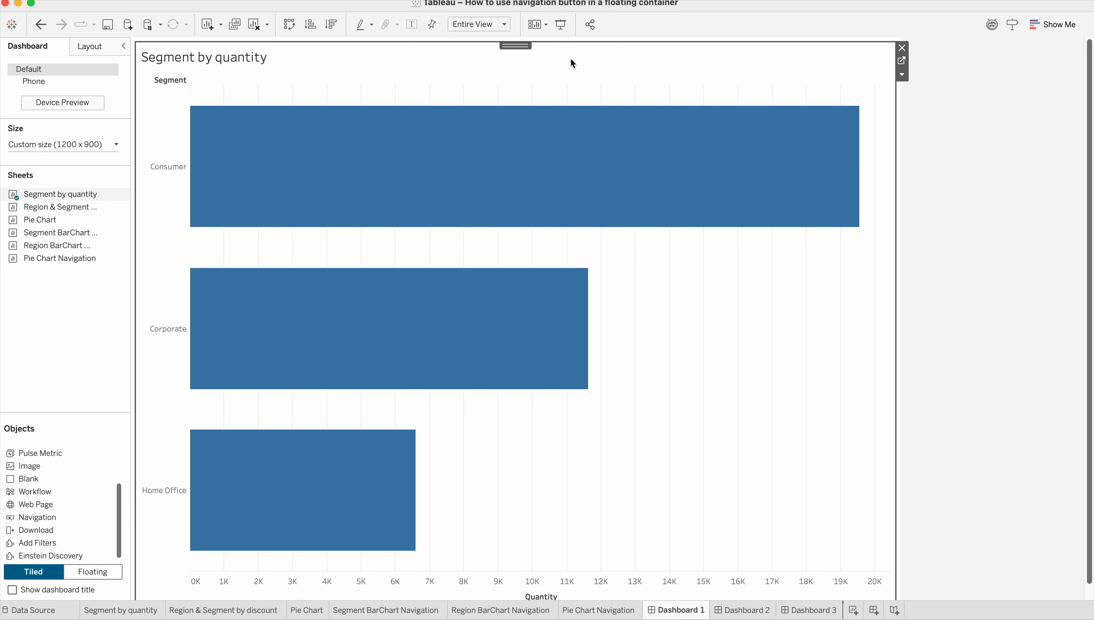
scroll(40, 486, up, 3)
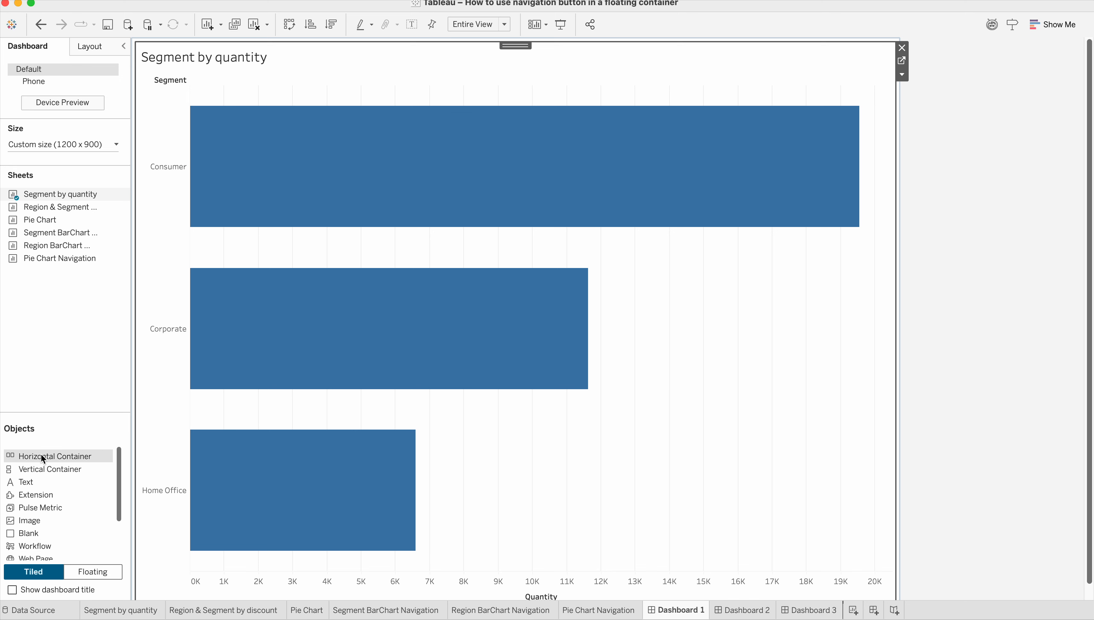
drag(40, 454, 722, 375)
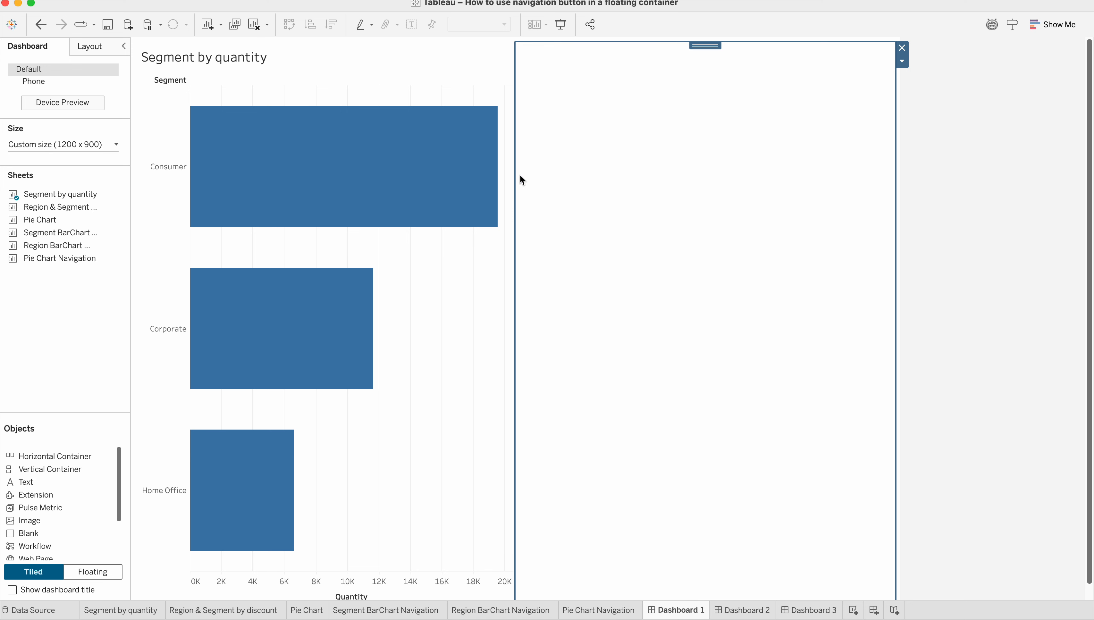
drag(515, 181, 576, 186)
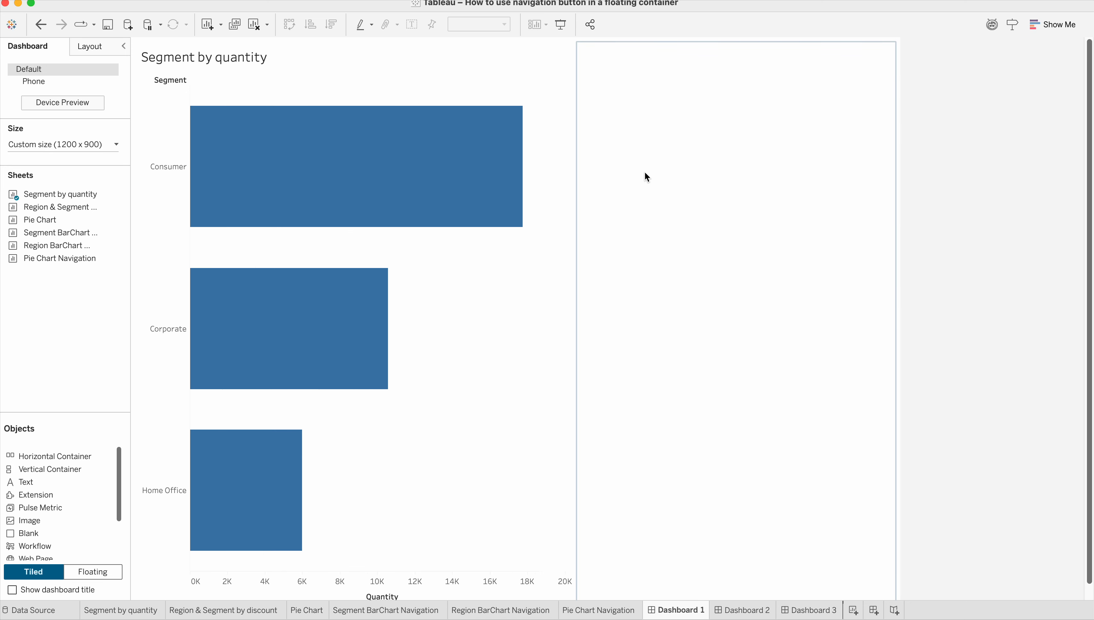
Try the horizontal container as a floating object over the Consumer bar, and remove it from the dashboard.
click(666, 168)
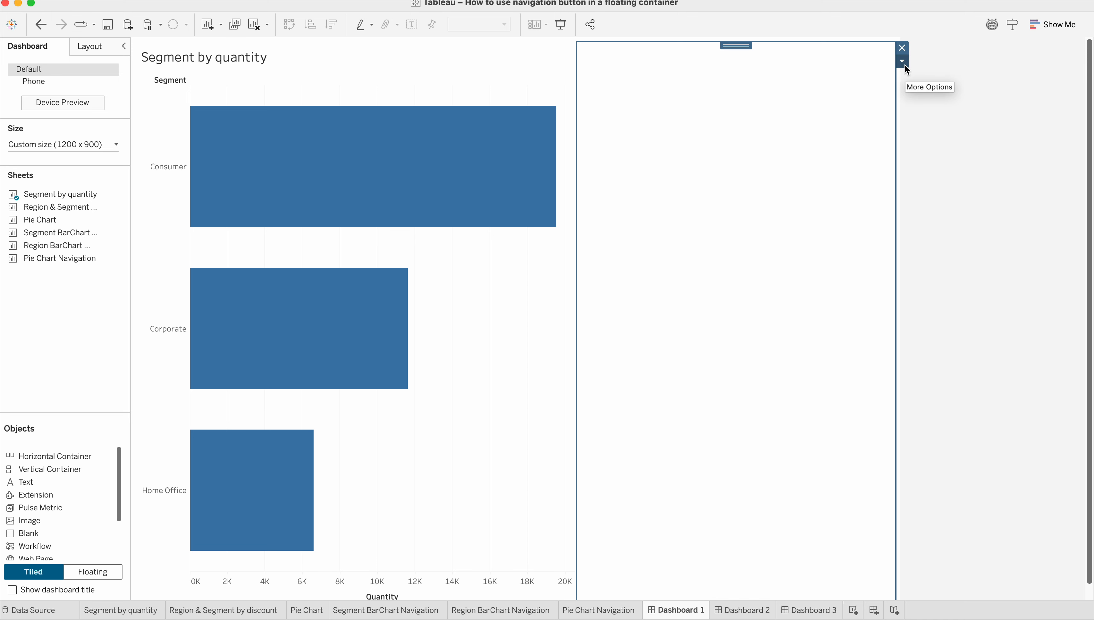
click(904, 62)
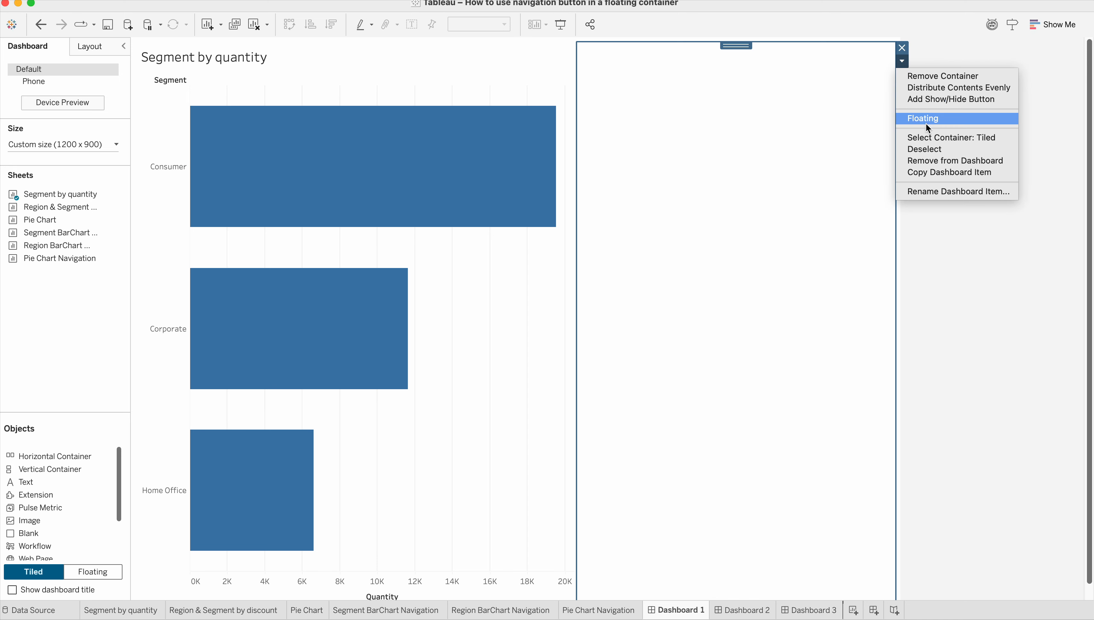
click(926, 120)
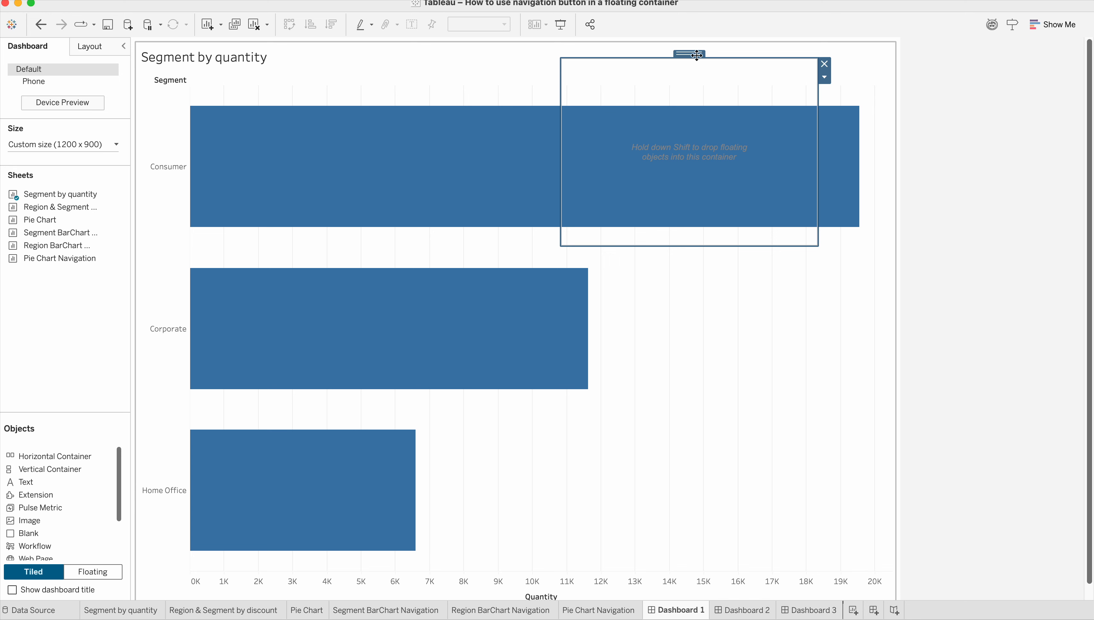
click(679, 56)
drag(678, 56, 474, 79)
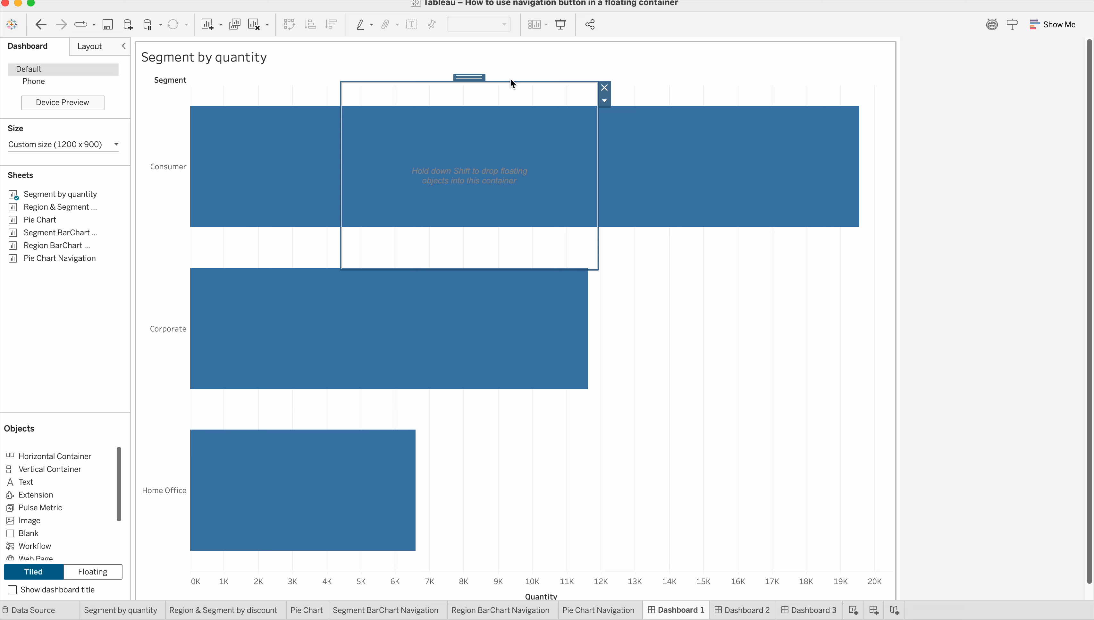
drag(465, 78, 456, 53)
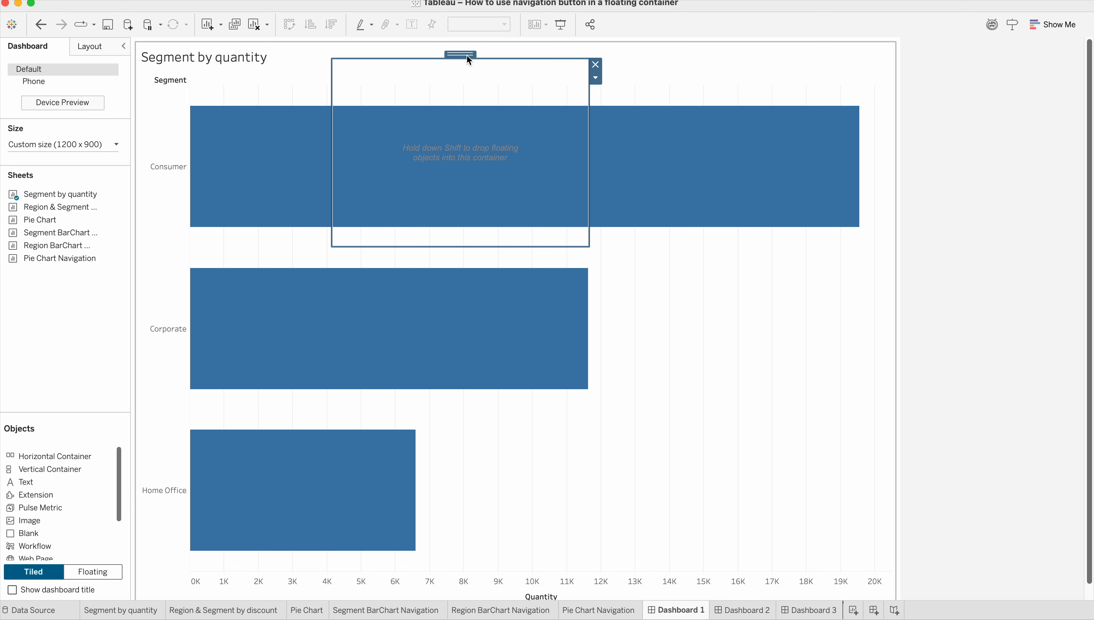
drag(469, 60, 500, 88)
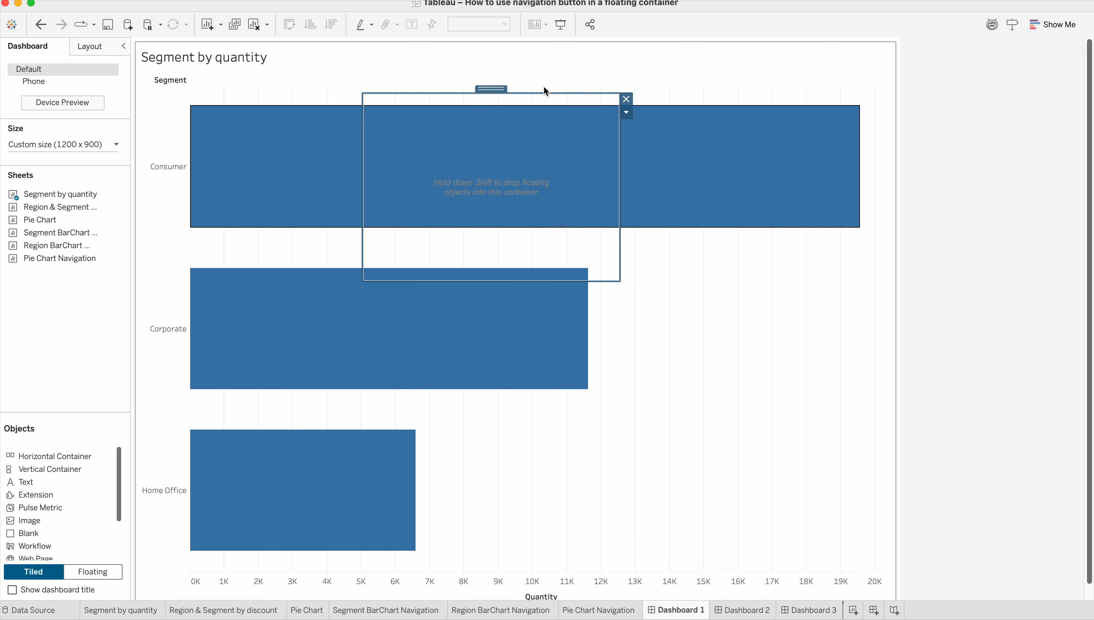
click(627, 99)
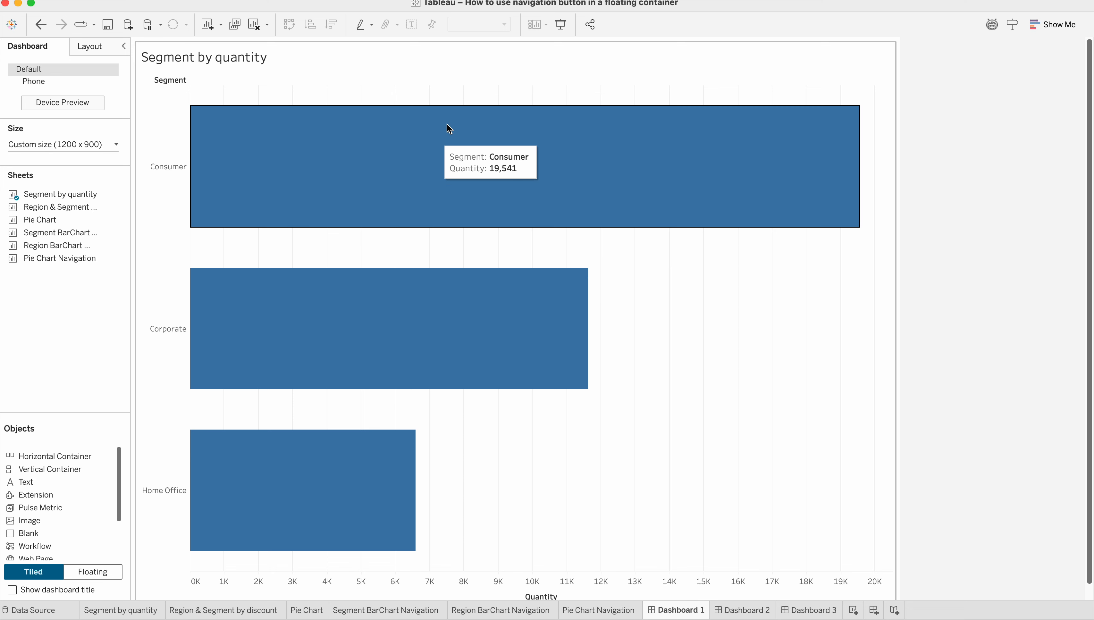
Add a Navigation object above the Segment by quantity chart and shrink it to a thin strip.
click(433, 51)
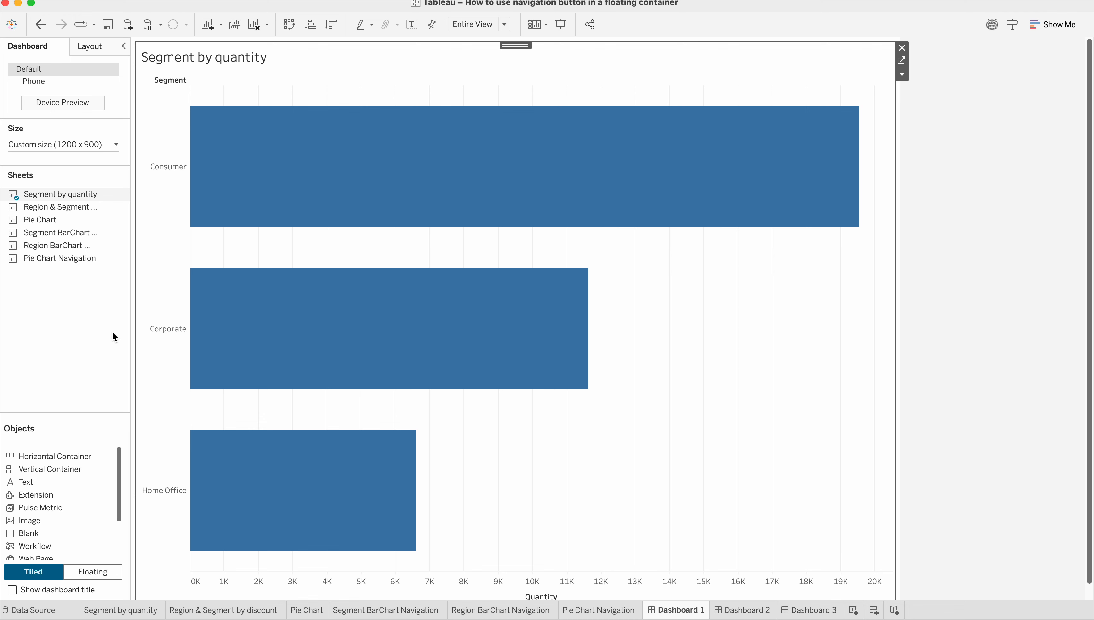
scroll(37, 503, down, 2)
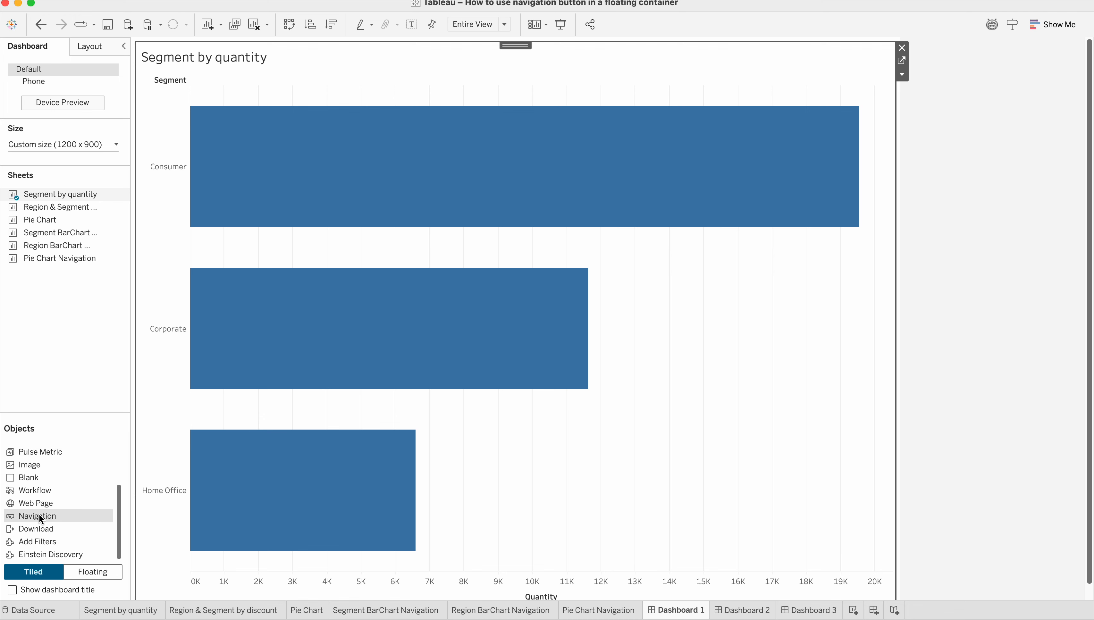
drag(39, 519, 275, 69)
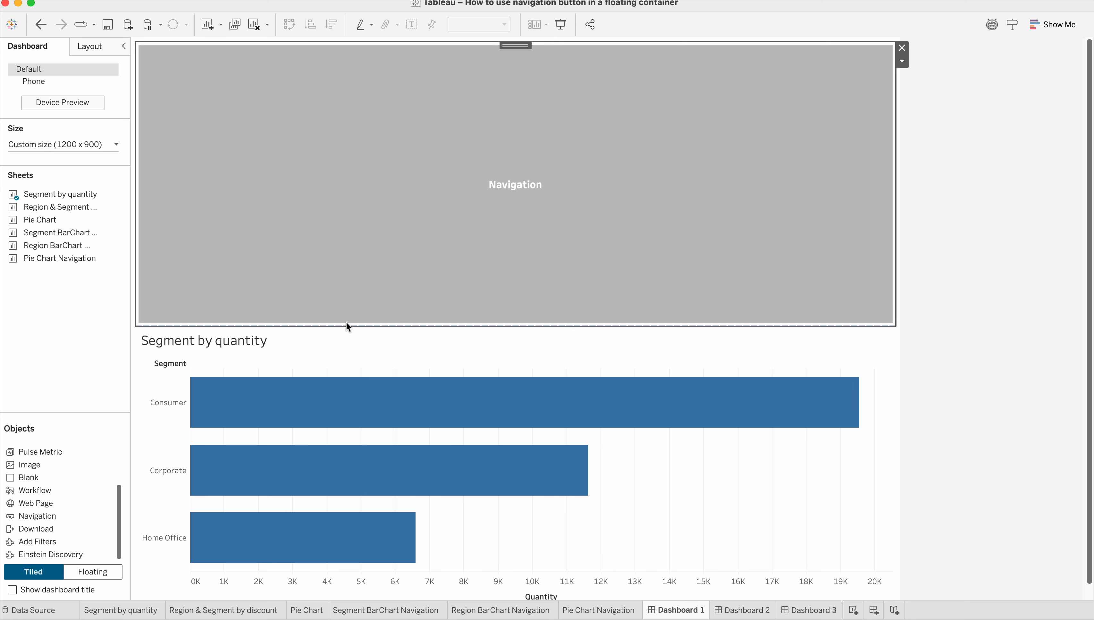
drag(350, 332, 349, 115)
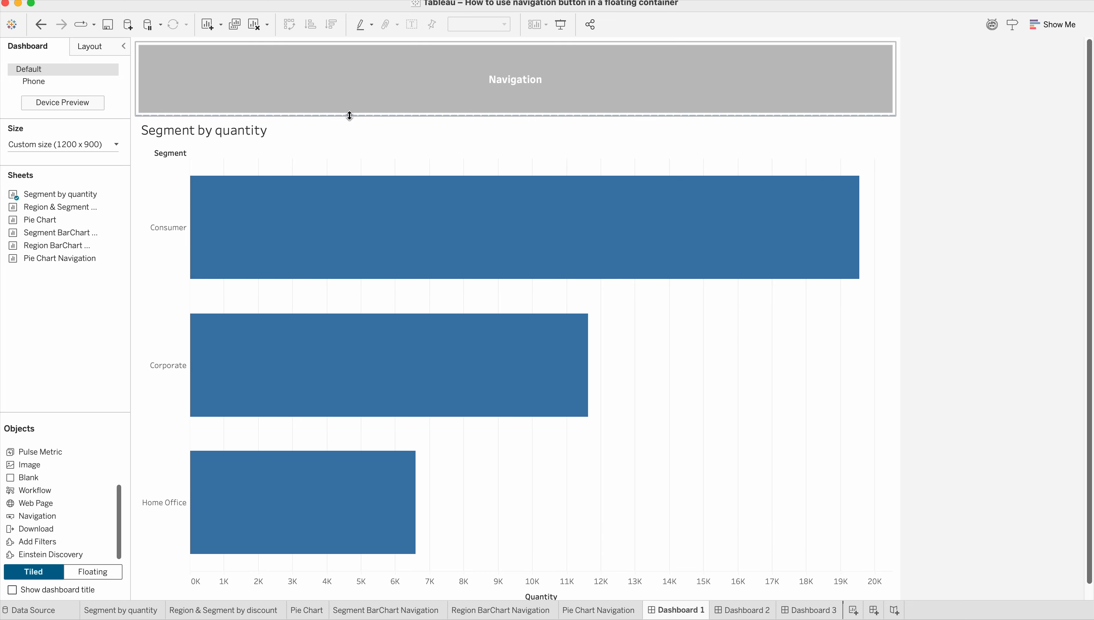
Add a second Navigation object to the right of the first one, above the chart.
click(200, 576)
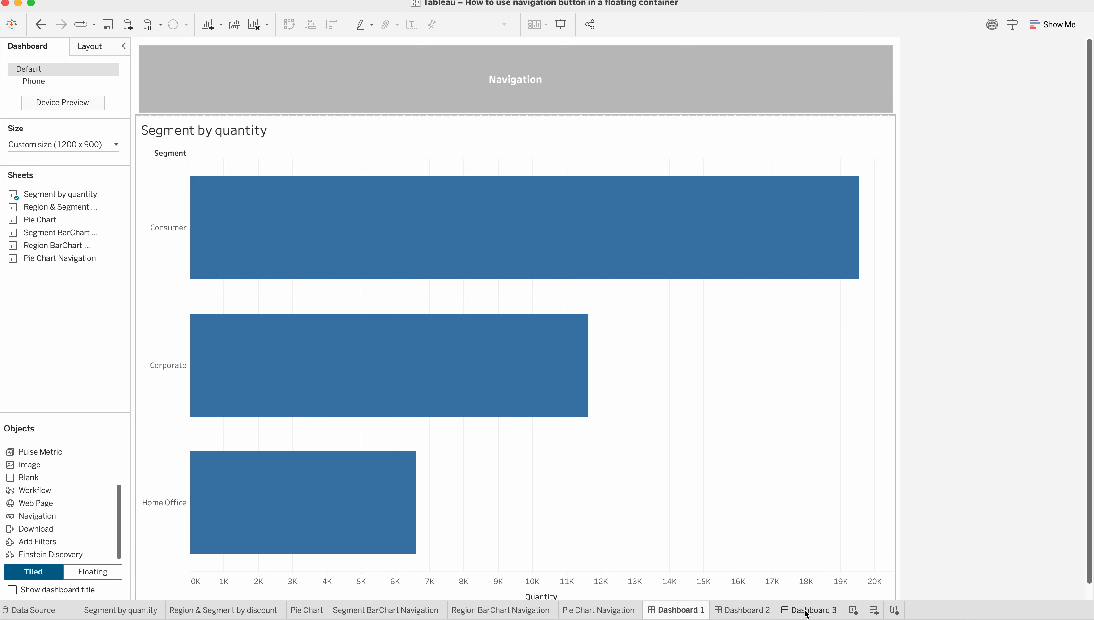
click(601, 67)
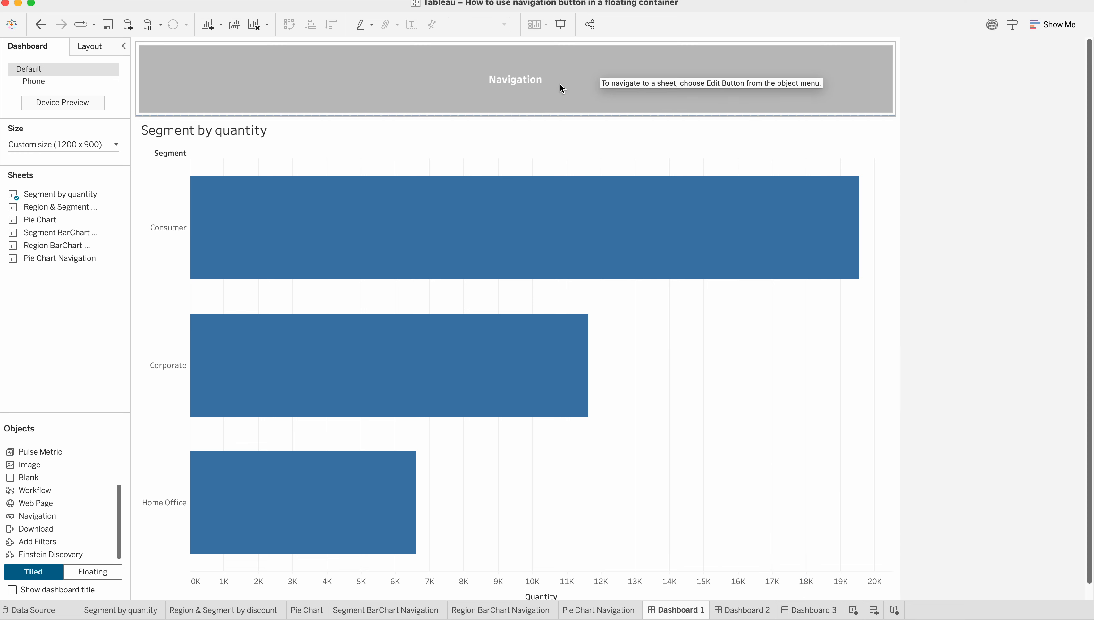
click(747, 567)
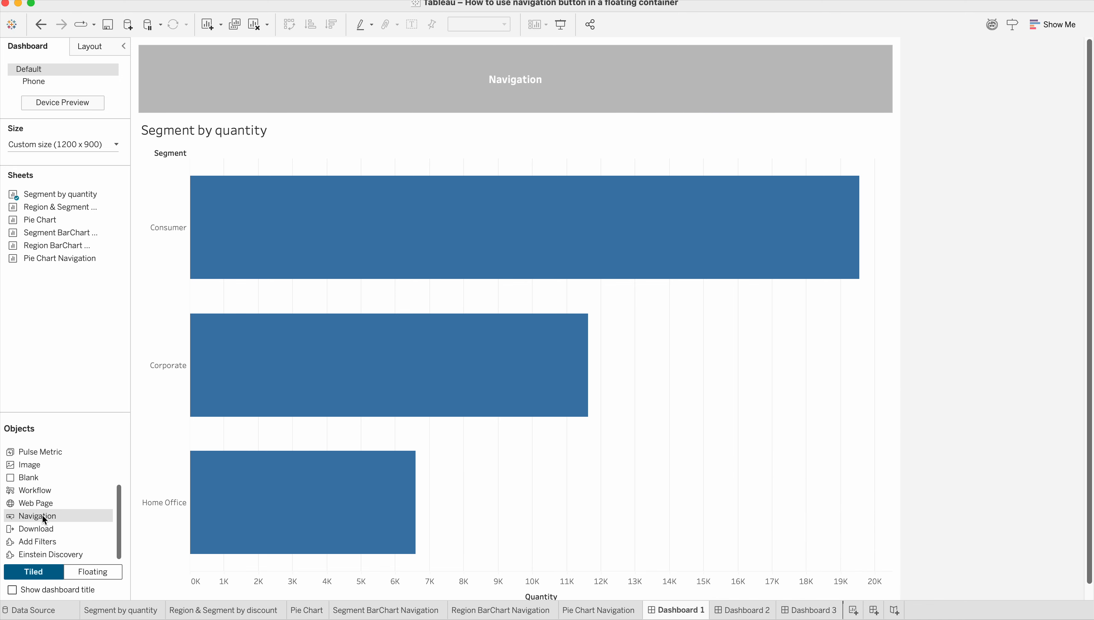
drag(42, 515, 869, 96)
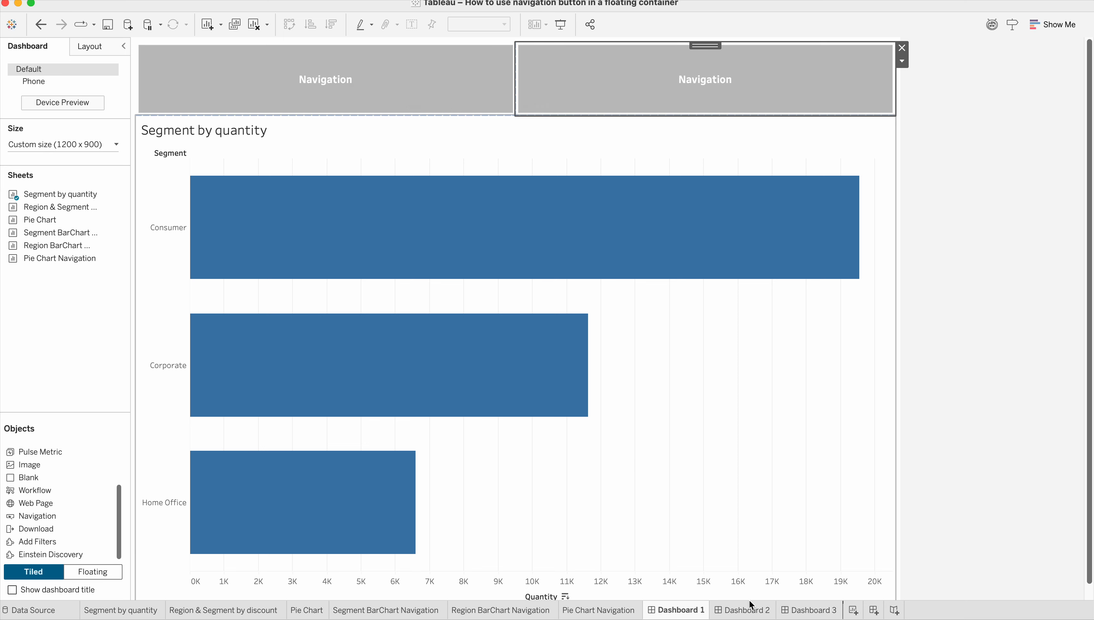
Set the left Navigation button to navigate to Dashboard 2.
click(331, 91)
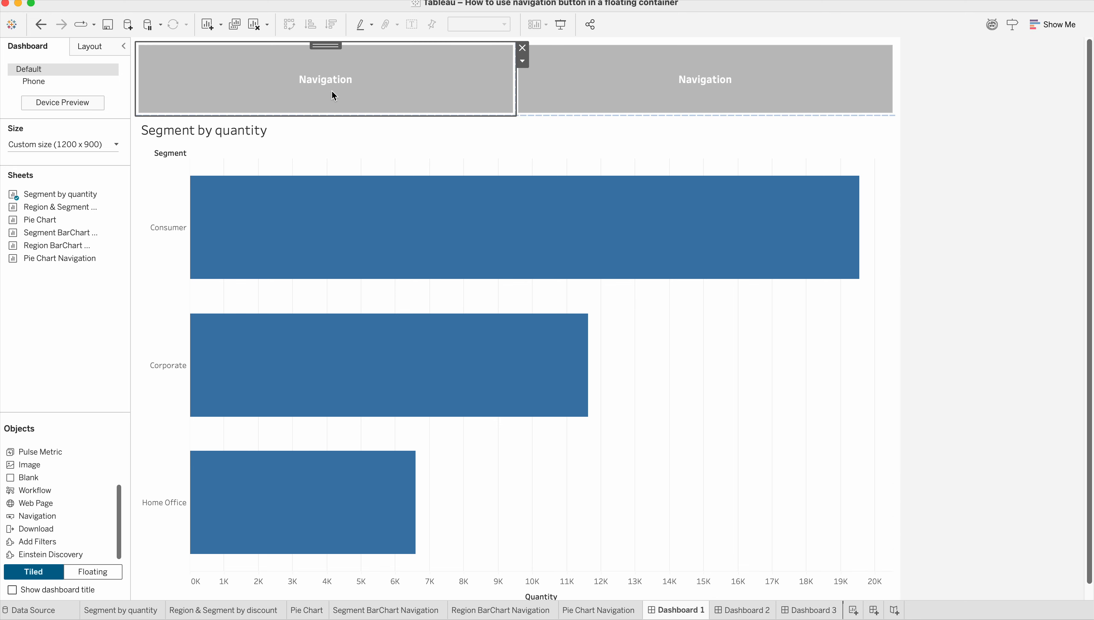
double_click(332, 90)
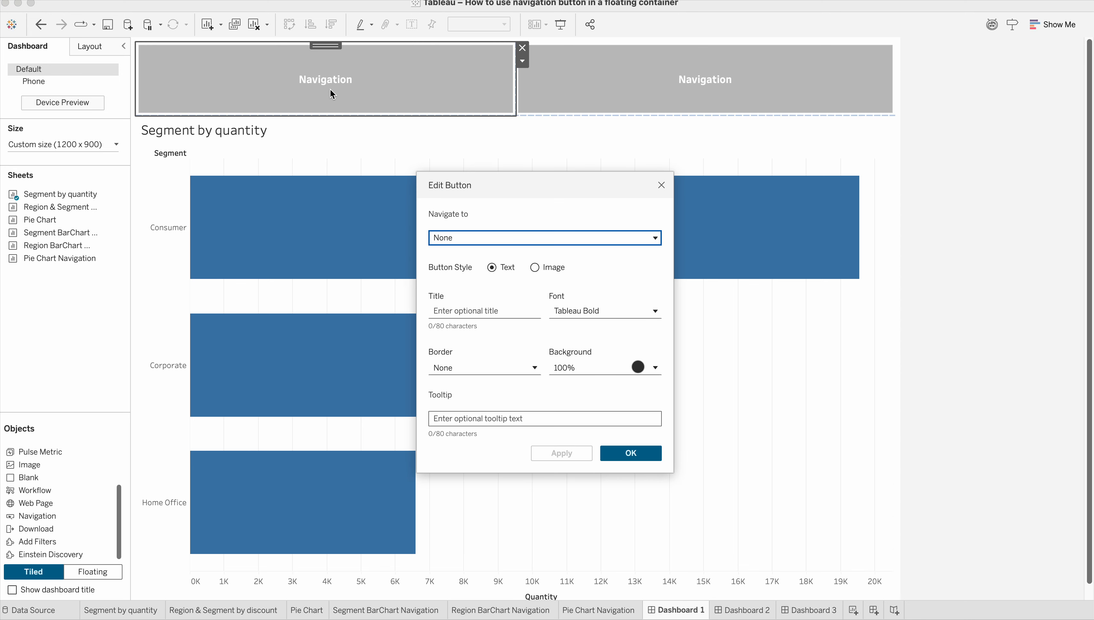
click(530, 239)
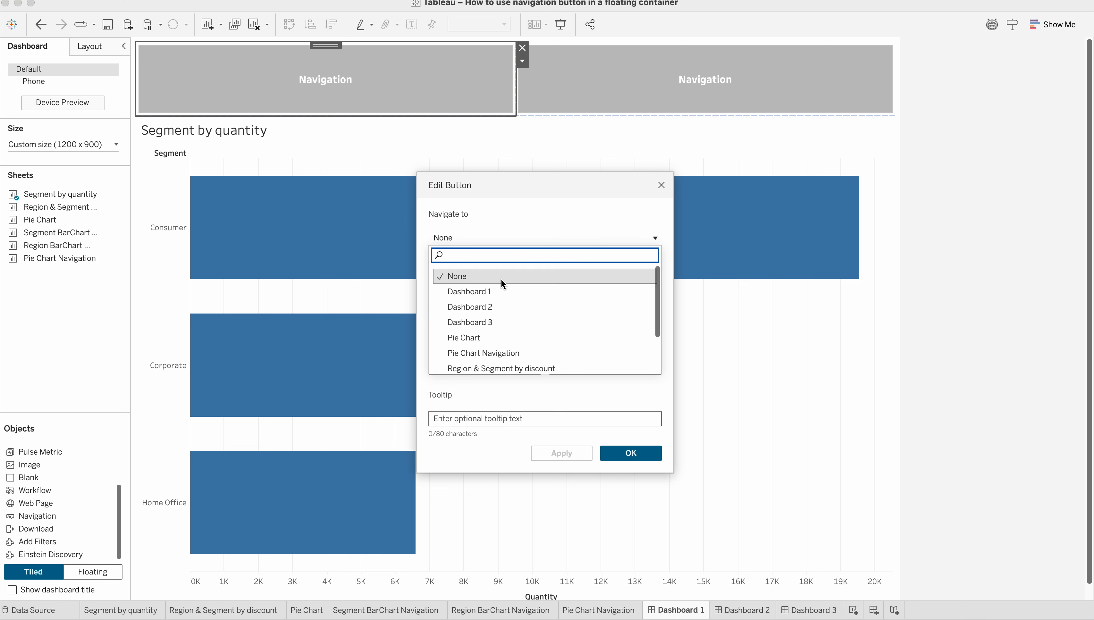
click(484, 306)
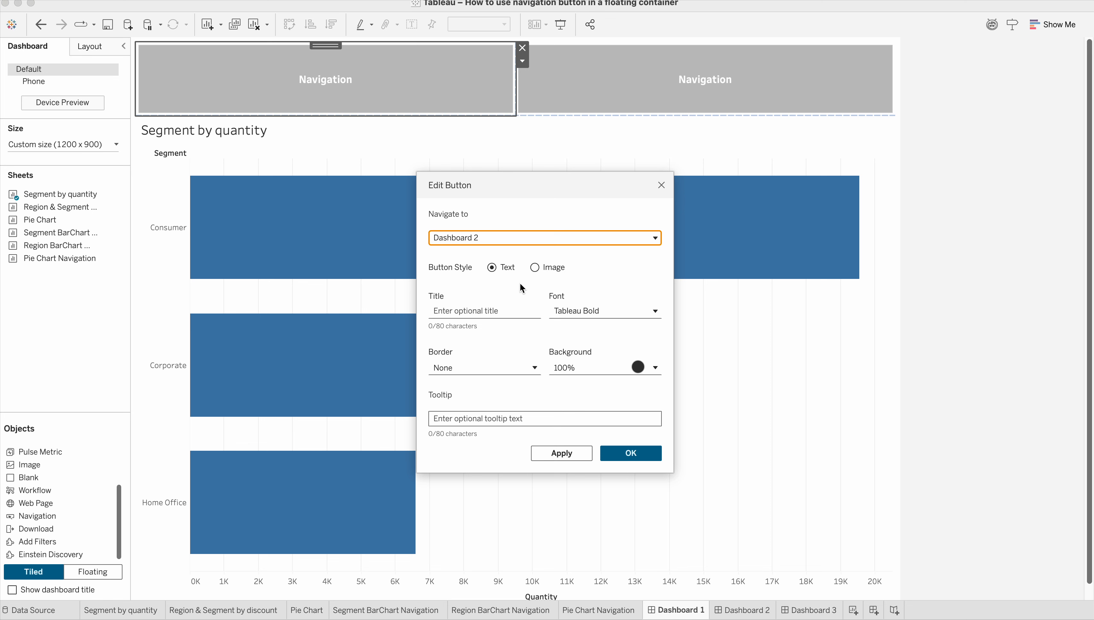
Title the left Navigation button "Region BarChart".
click(488, 309)
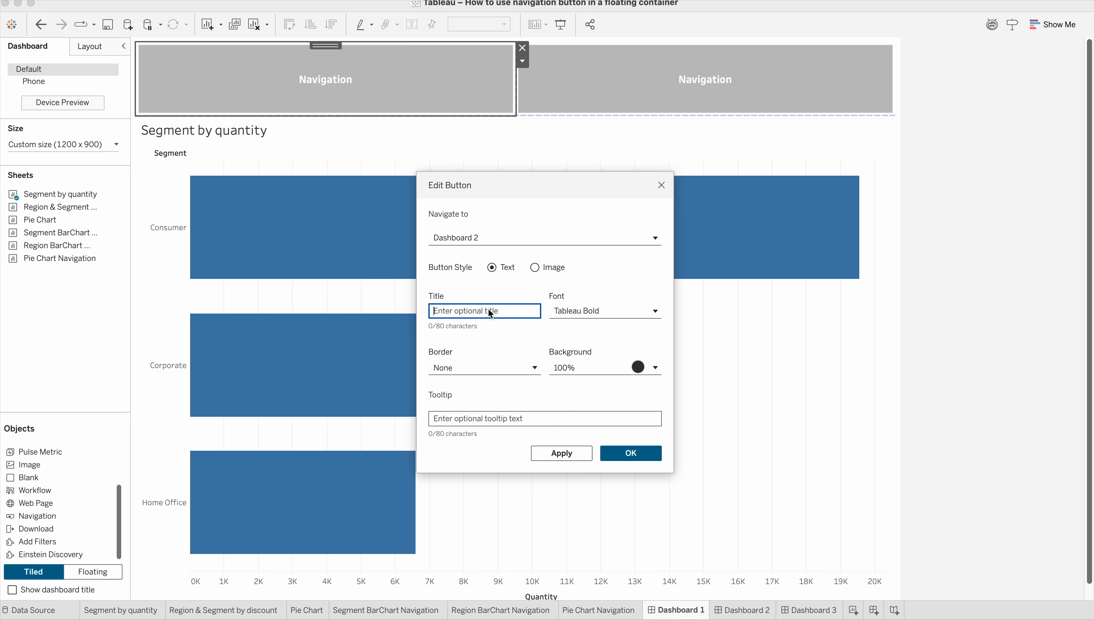
text(Region BarCha)
Turn on bold in the font settings of the left Navigation button's title.
click(618, 315)
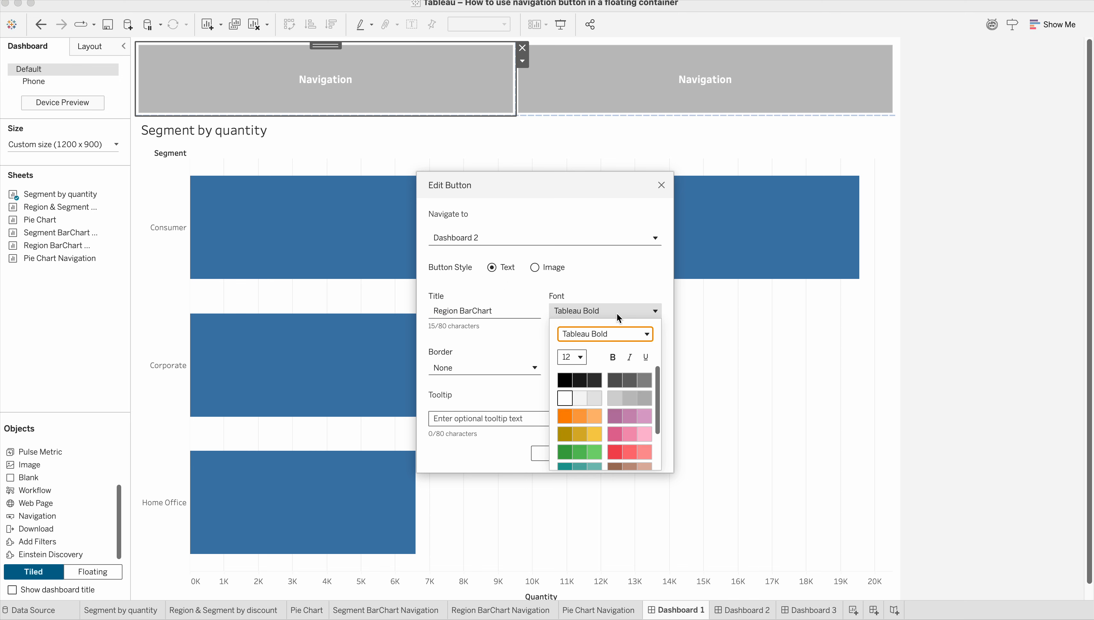
click(613, 356)
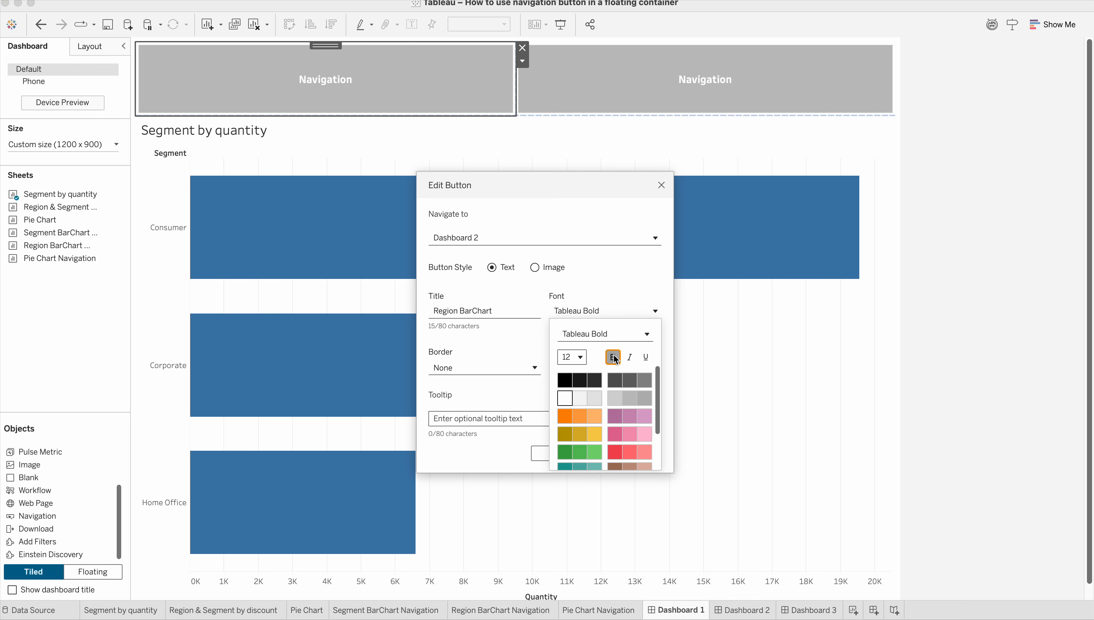
click(637, 297)
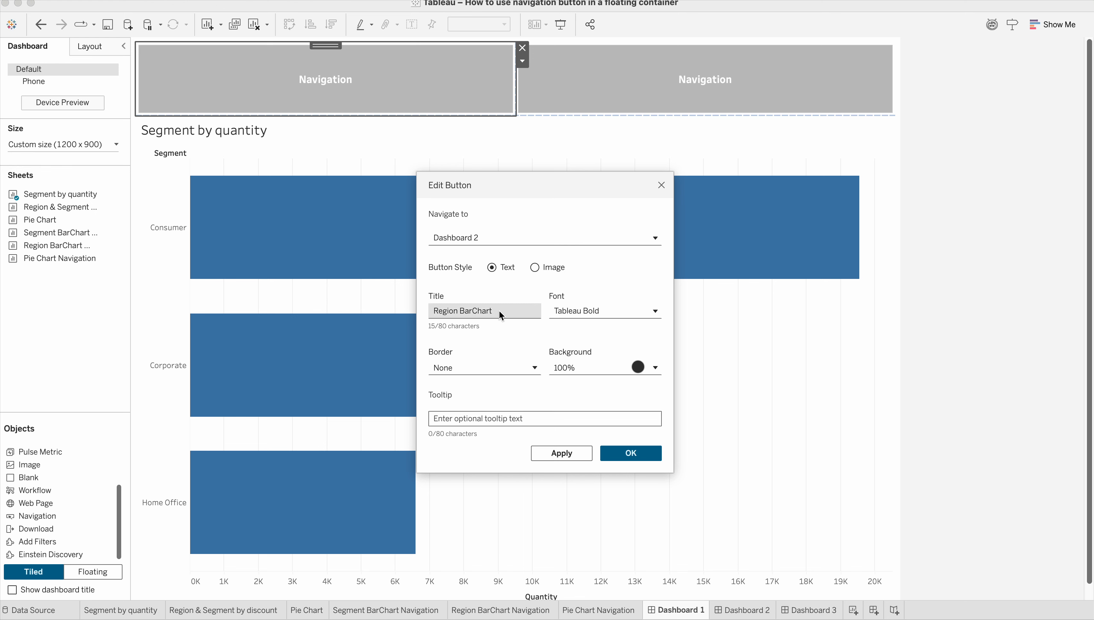
Try the Image button style on the left Navigation button, return to Text style and re-enter the title "Region BarChart".
drag(499, 311, 406, 311)
key(super+c)
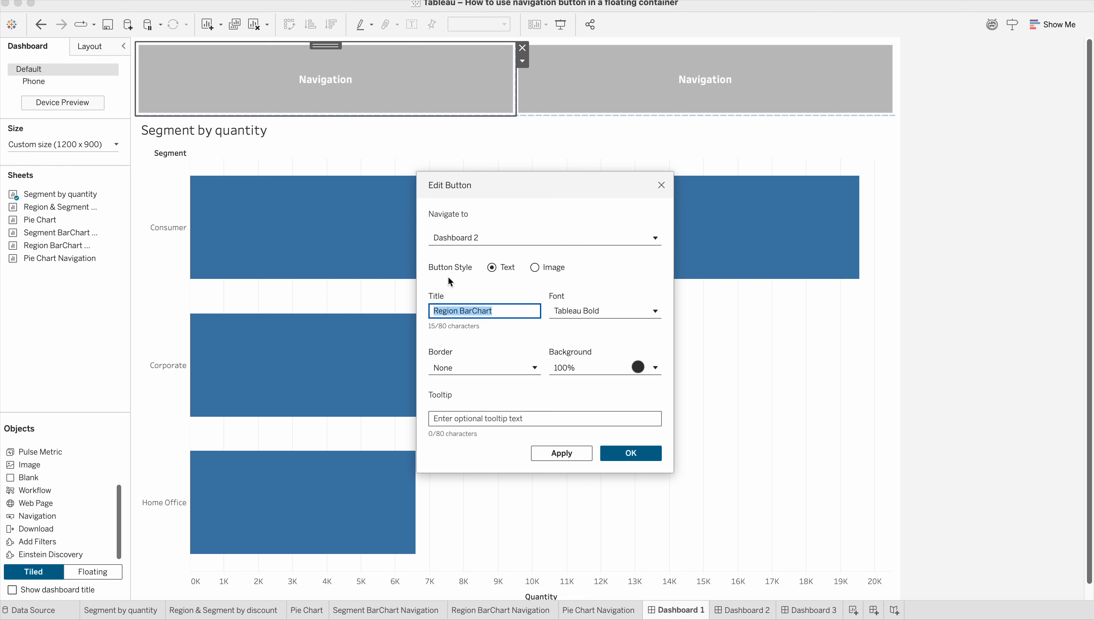
click(534, 267)
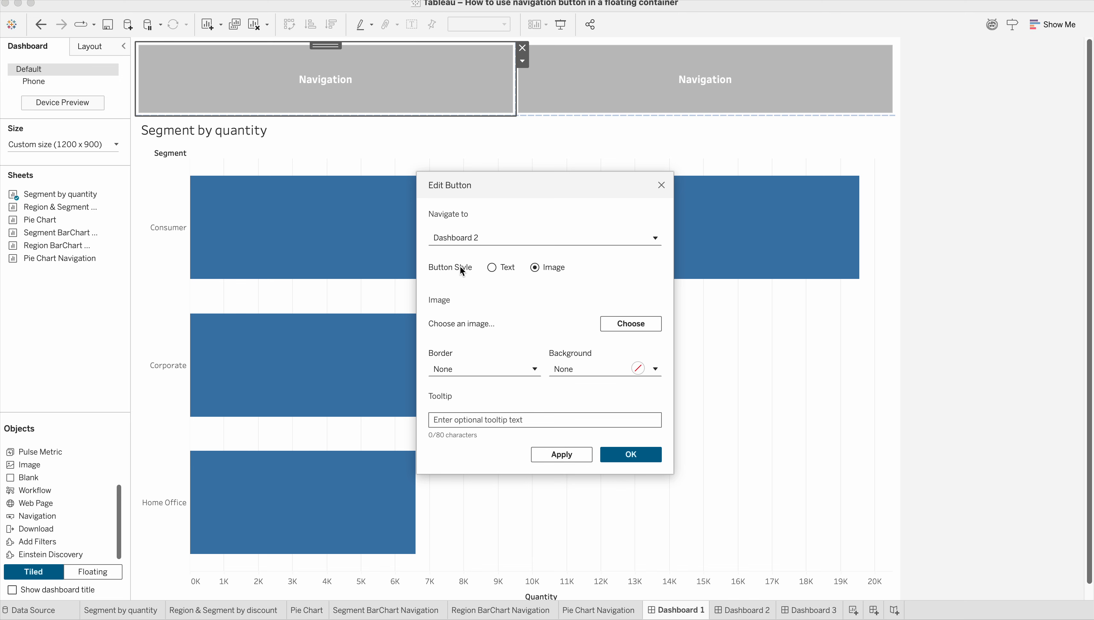
click(492, 268)
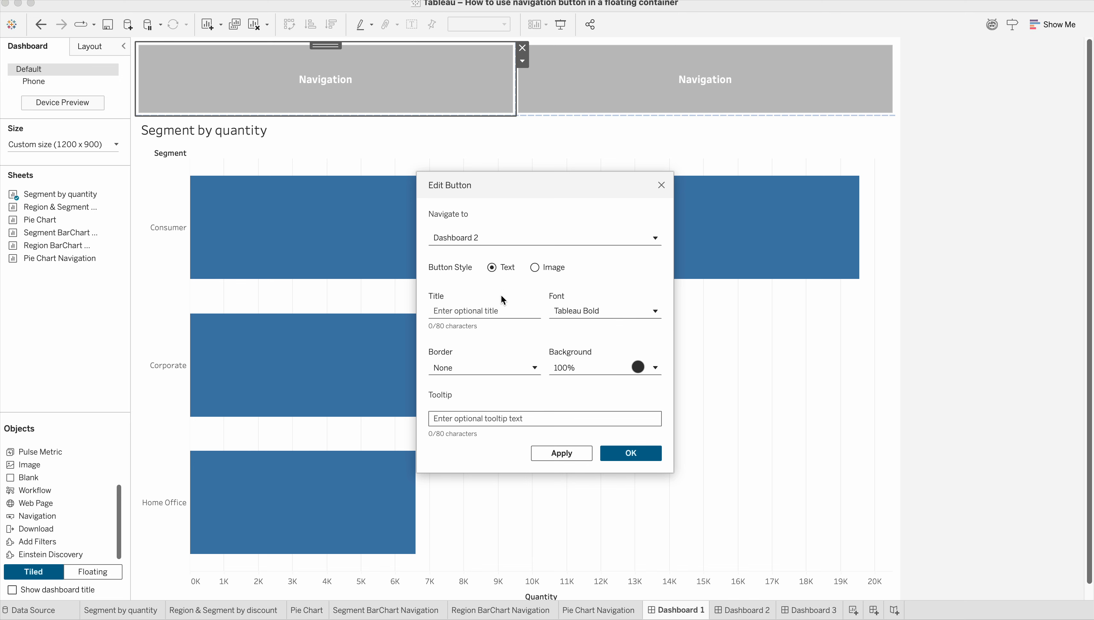
click(485, 311)
key(super+v)
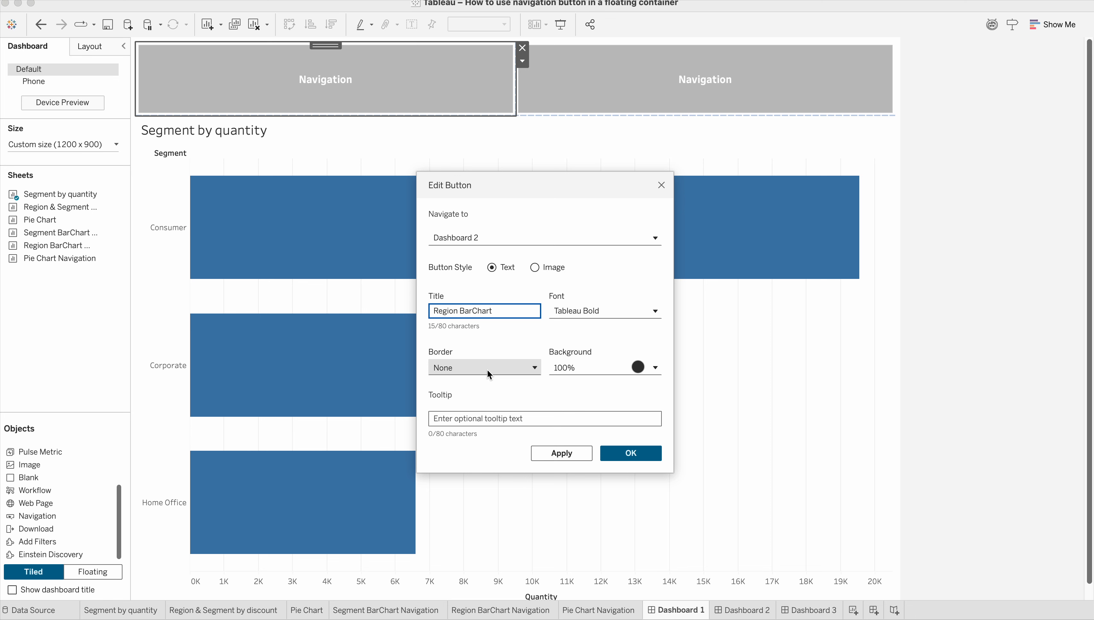
Give the Region BarChart button the tooltip "Click to move to the next dashboard" and apply the button settings.
click(496, 416)
text(Clic)
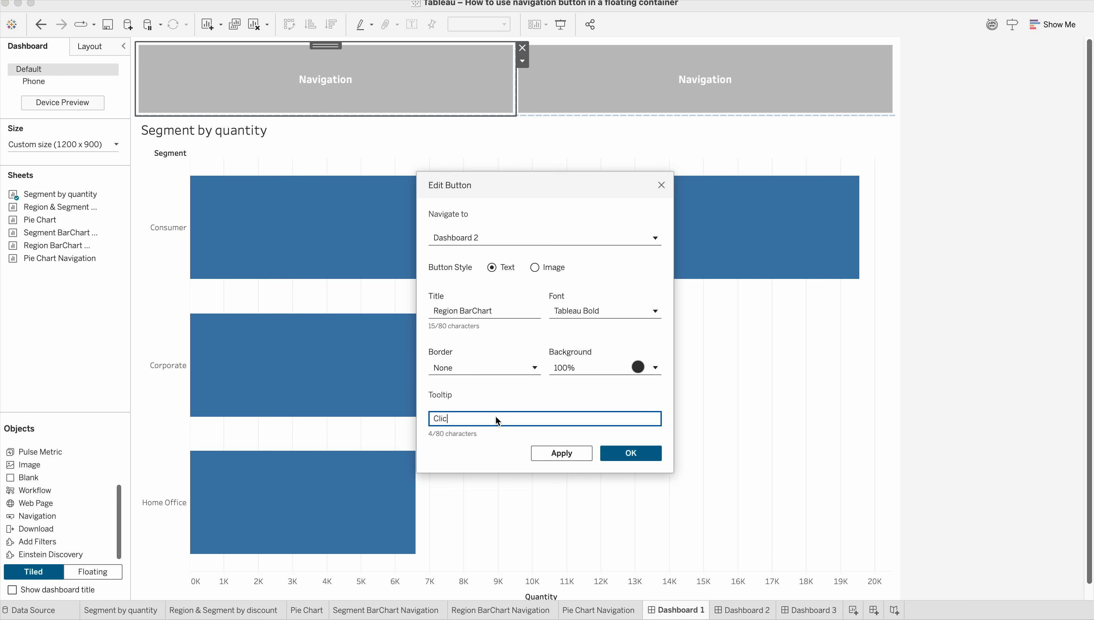
text(k to move to the next dashboard)
click(564, 453)
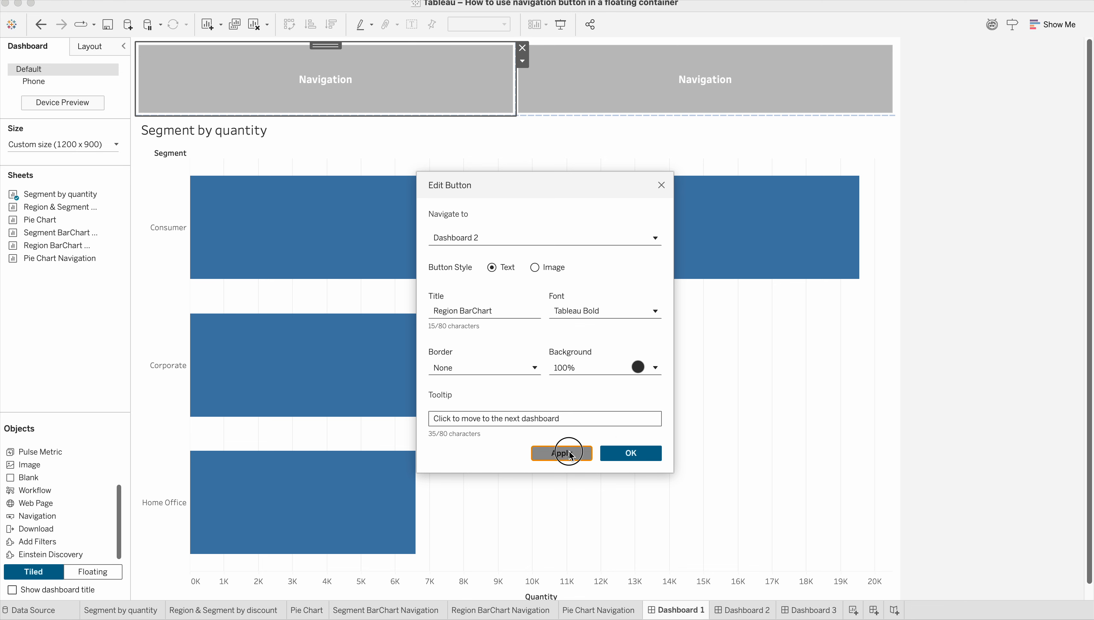
click(629, 454)
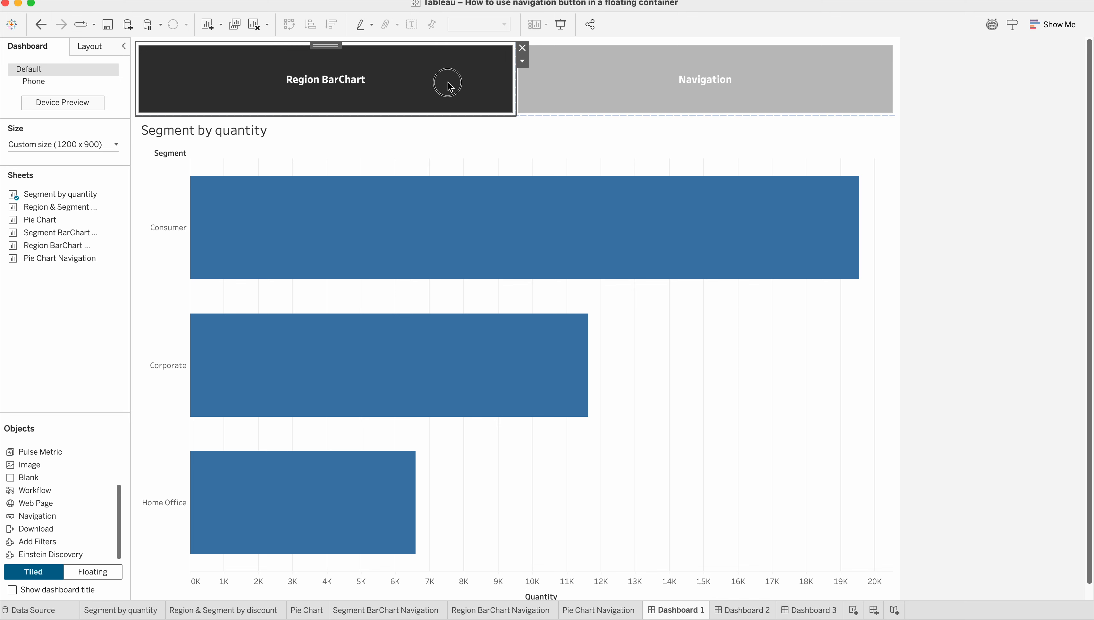
Change the Region BarChart button's background colour to light blue at 100% opacity.
click(523, 61)
click(540, 76)
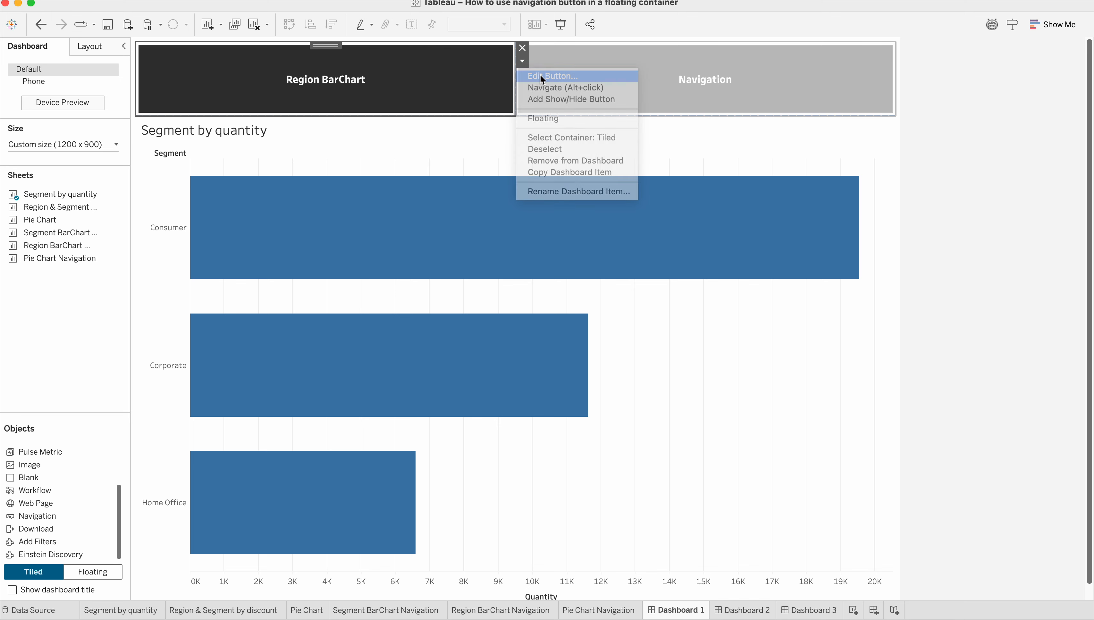
click(628, 368)
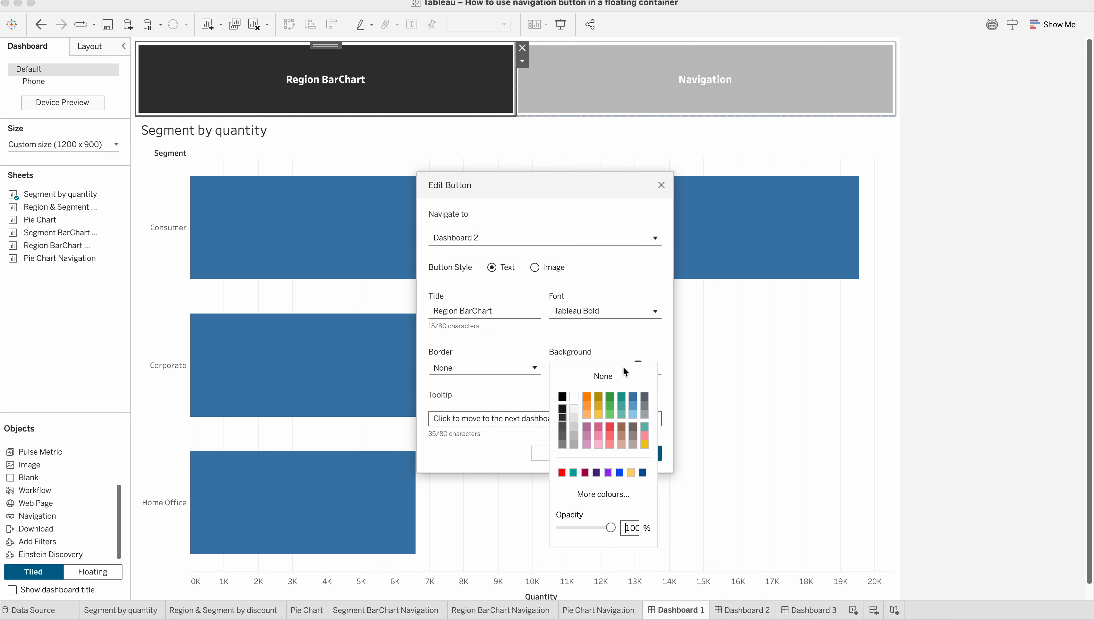
click(633, 397)
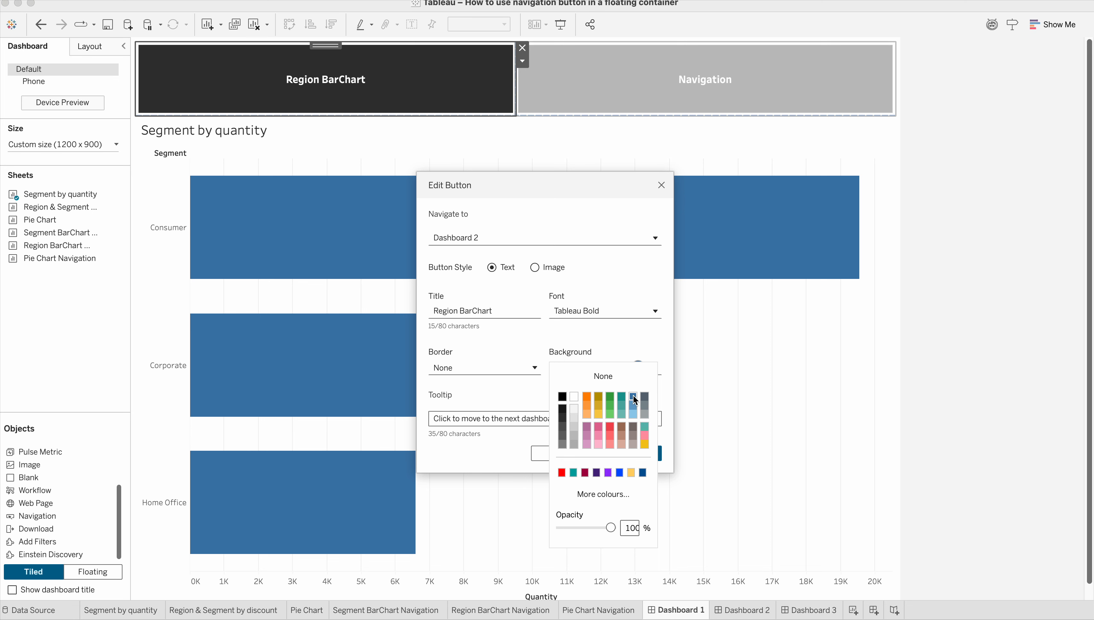
click(634, 415)
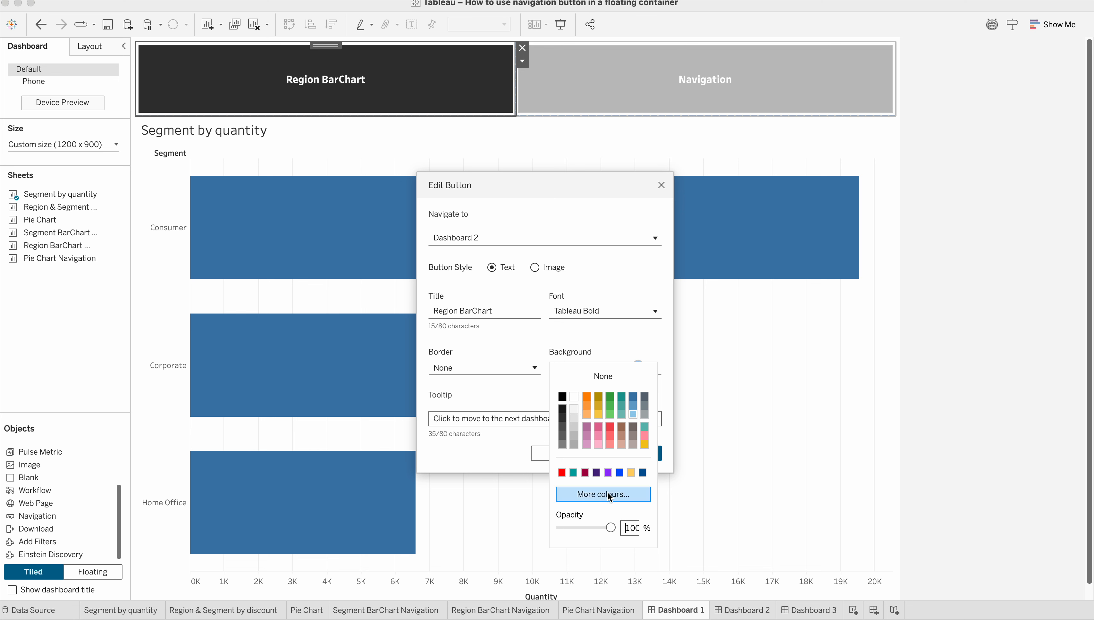
click(531, 468)
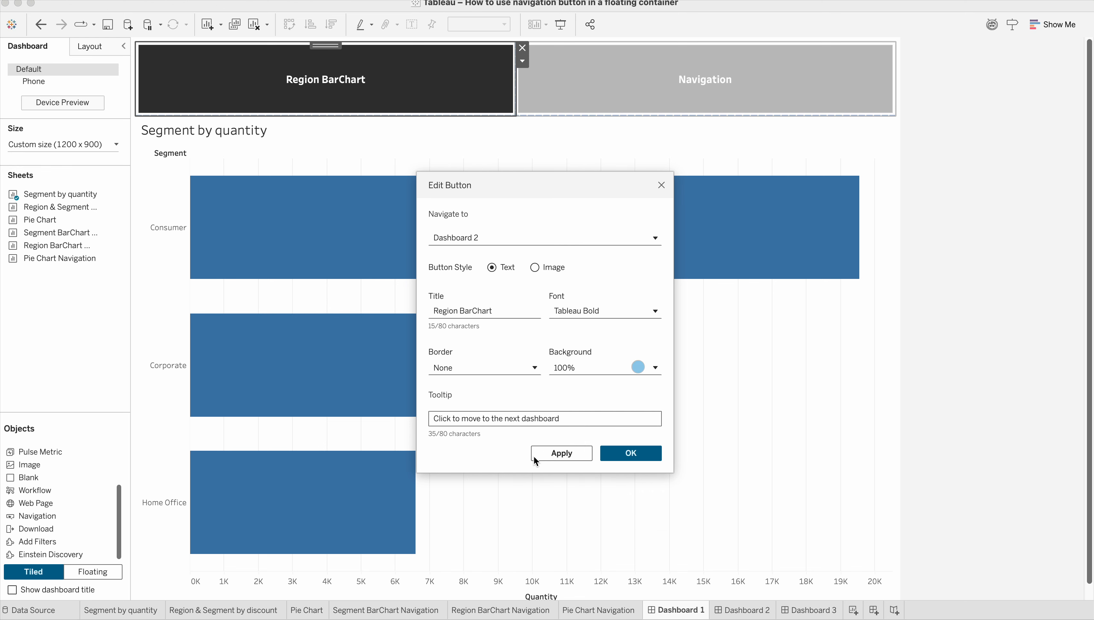
click(577, 453)
click(628, 453)
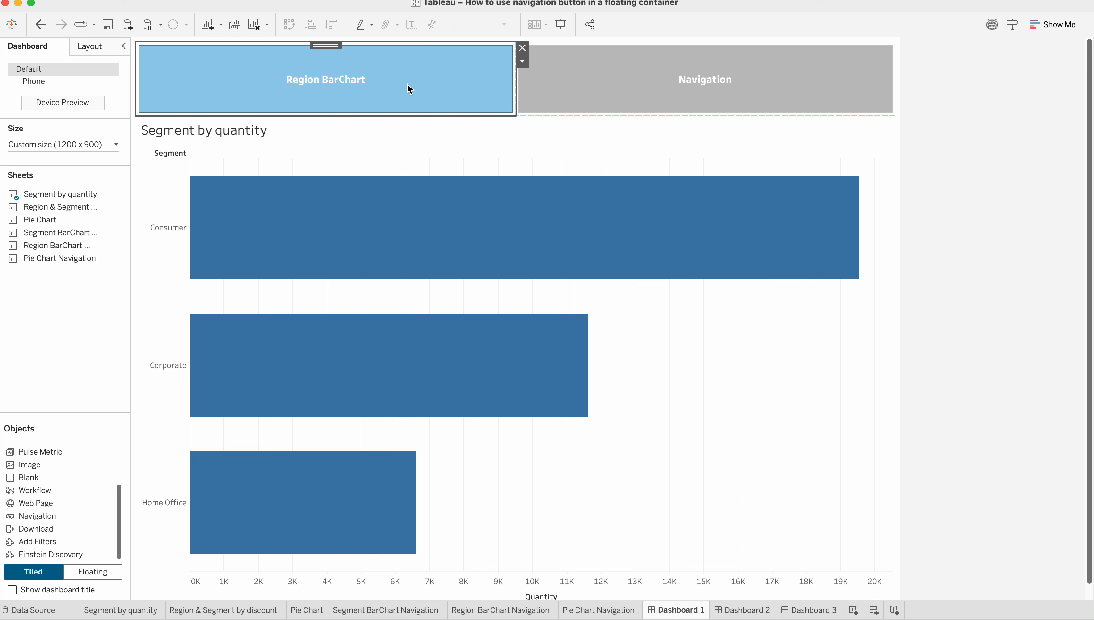
Set the right Navigation button to navigate to Dashboard 3 and title it "Pie Chart".
click(606, 76)
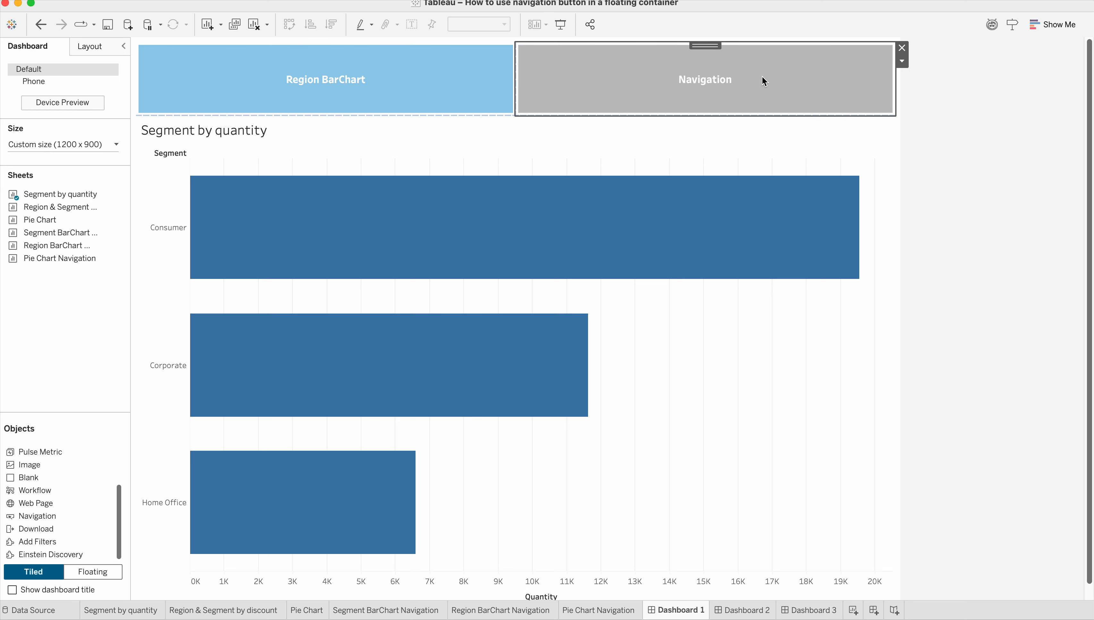
click(902, 61)
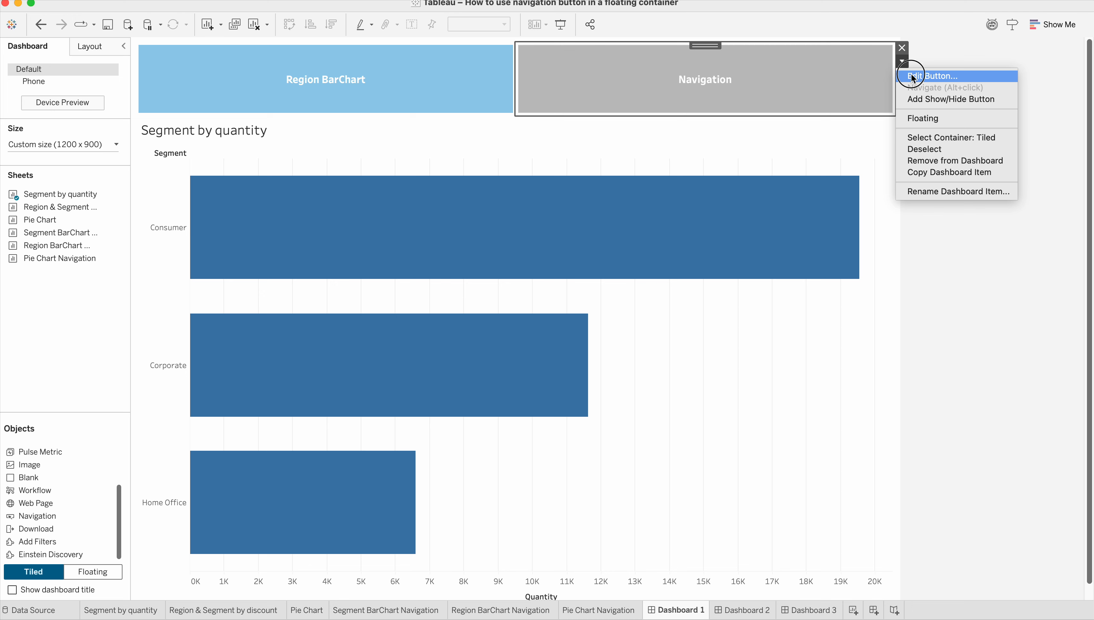
click(900, 76)
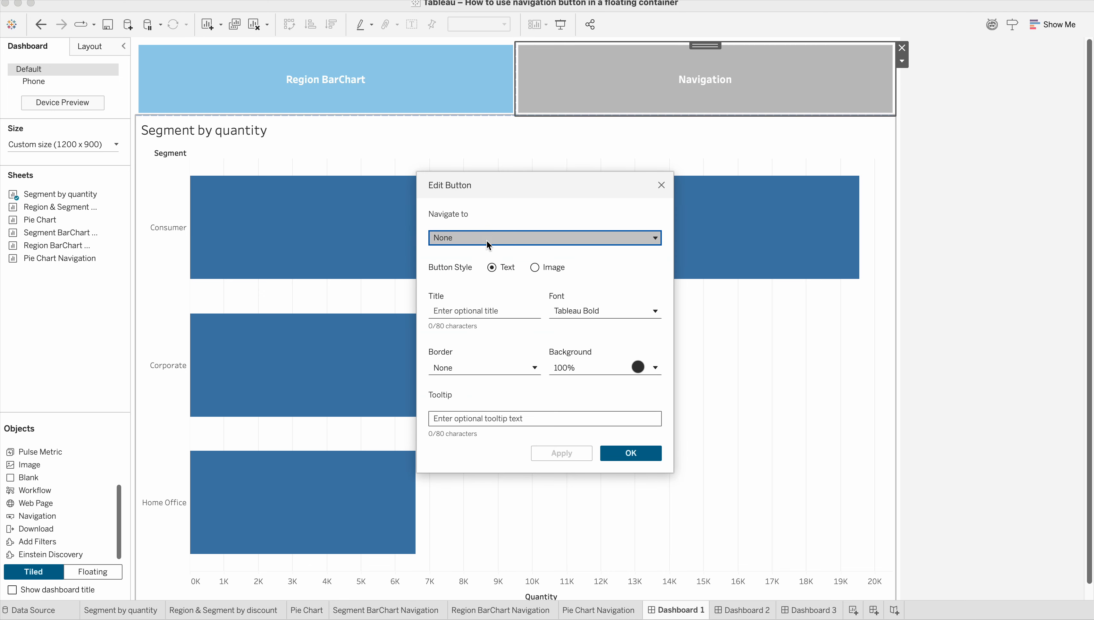
click(489, 238)
click(479, 321)
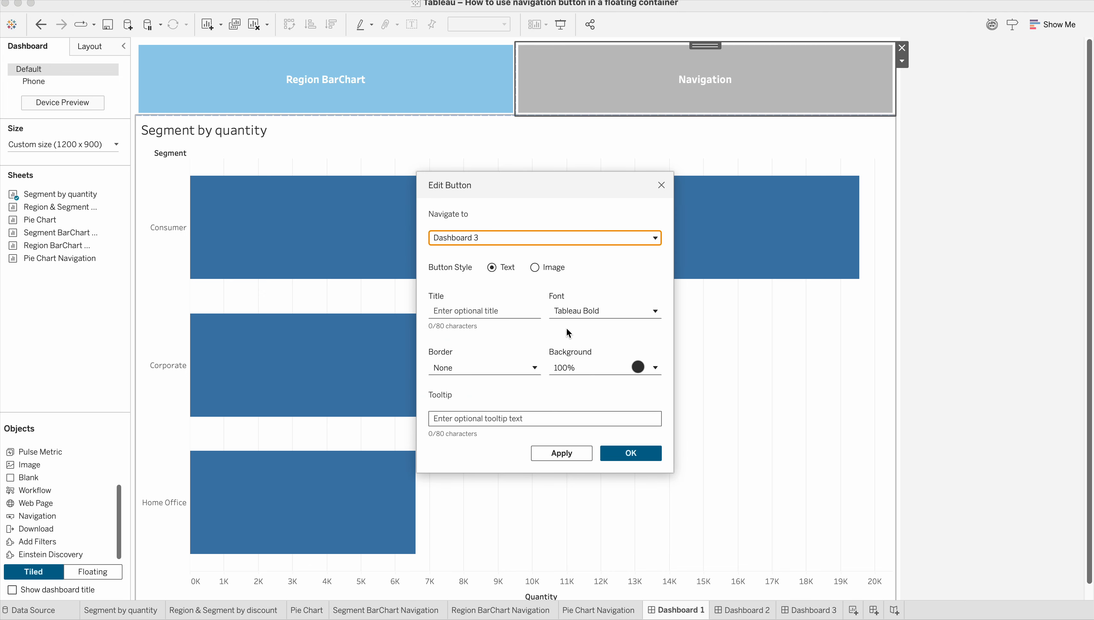
click(480, 311)
text(P)
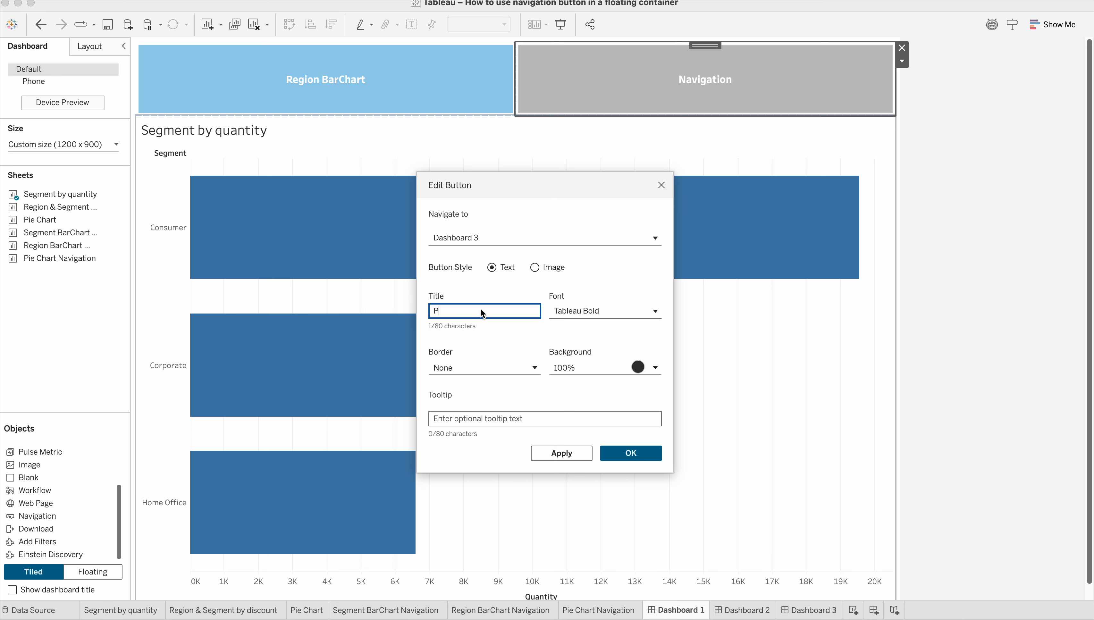
text(ie Chart)
Enter "Click to view dashboard" as the tooltip of the Pie Chart navigation button.
click(477, 418)
text(Clic)
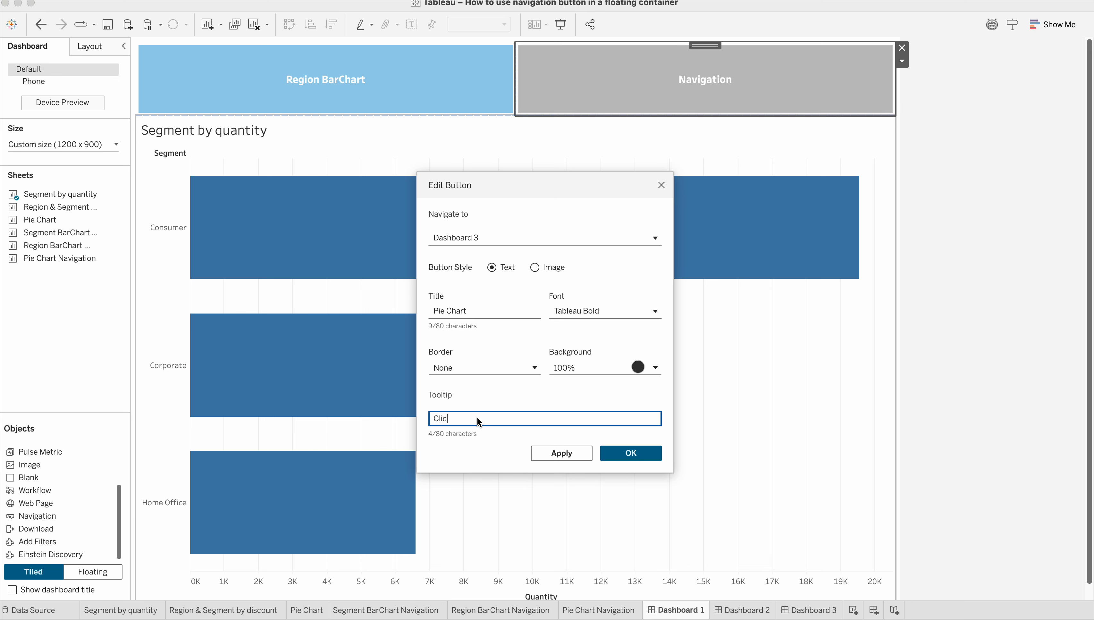
text(k to vi)
key(BackSpace)
text(o view dashboard)
Set the Pie Chart button's background to the same light blue as the Region BarChart button and apply the settings.
click(629, 368)
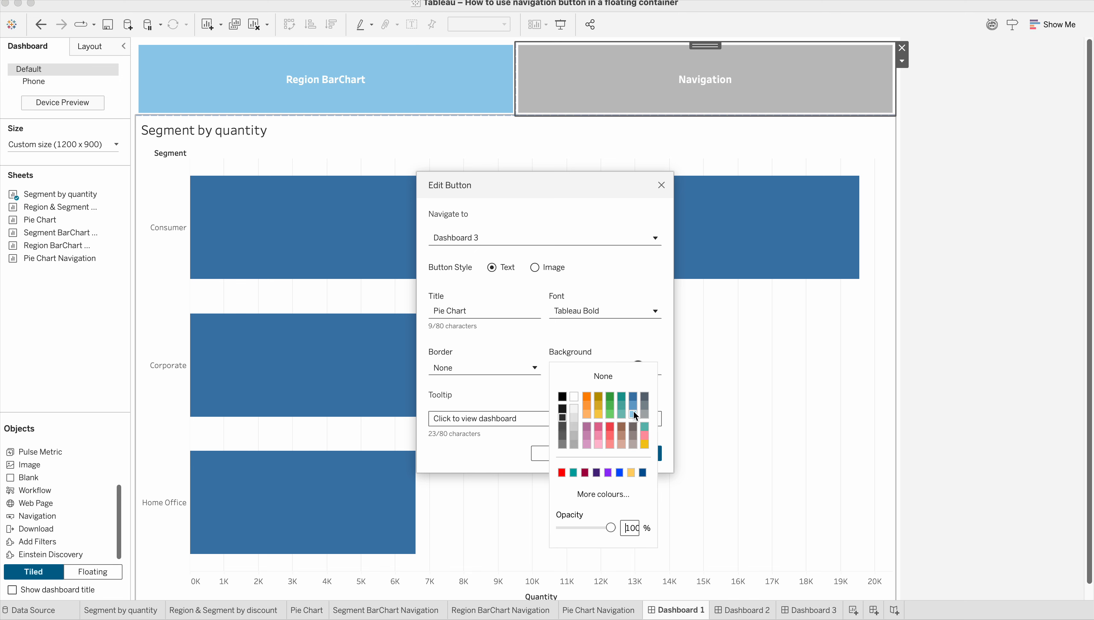
click(634, 412)
click(484, 336)
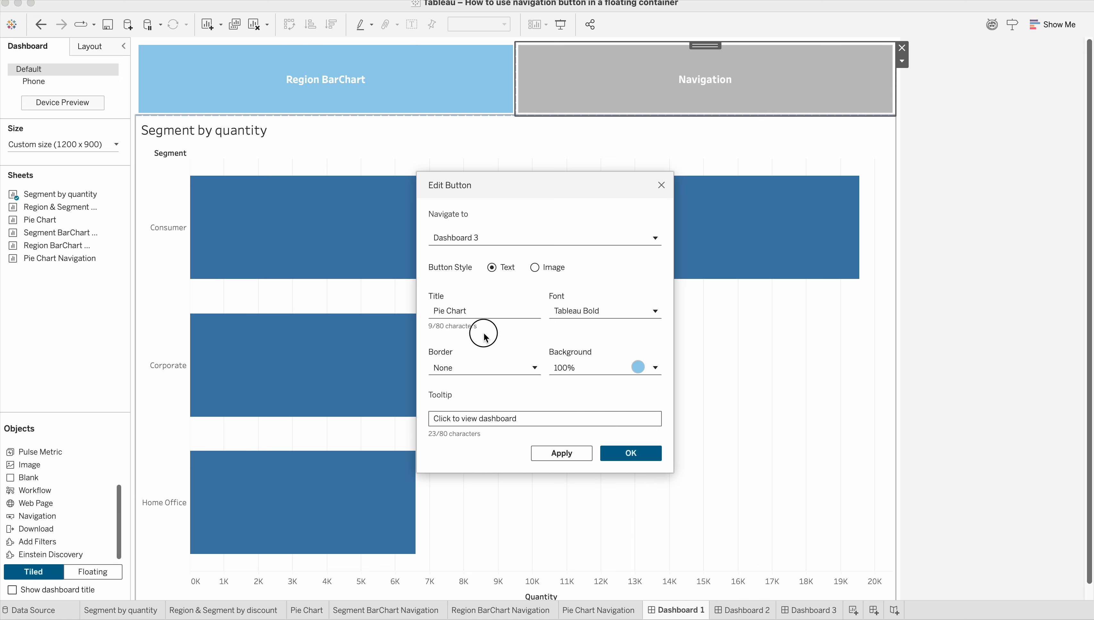
click(564, 454)
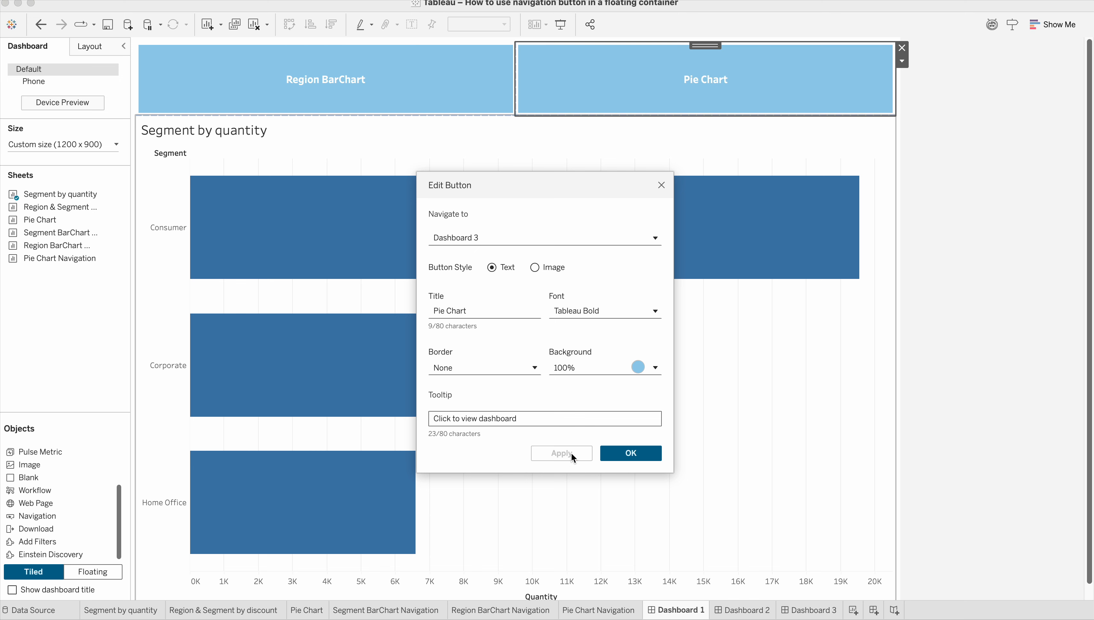
click(641, 454)
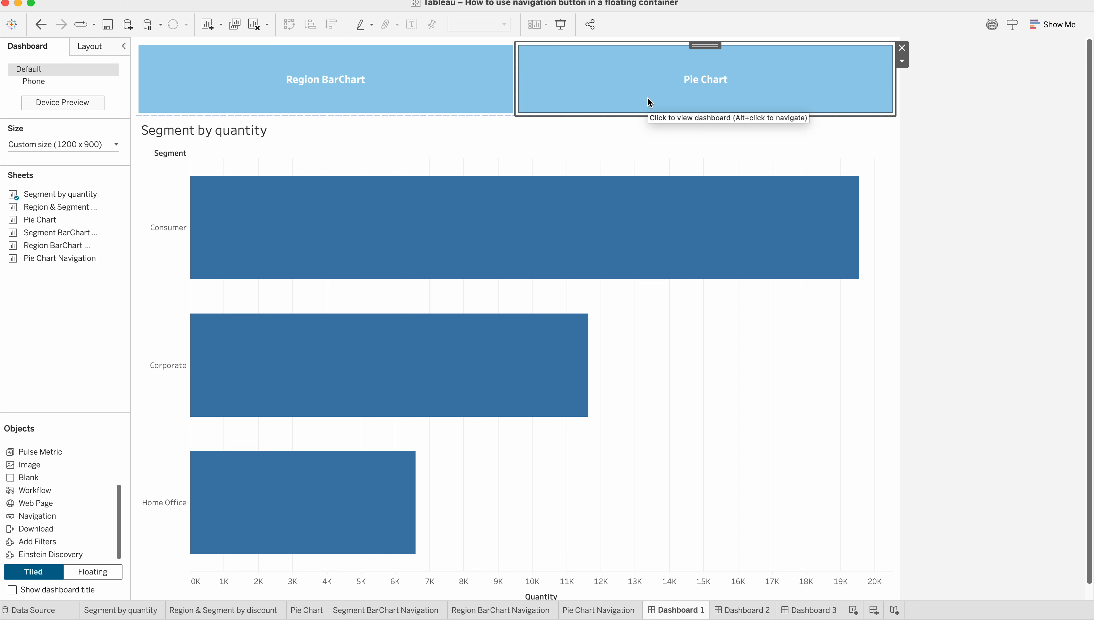
Test the Region BarChart button in presentation mode and return to Dashboard 1.
click(306, 80)
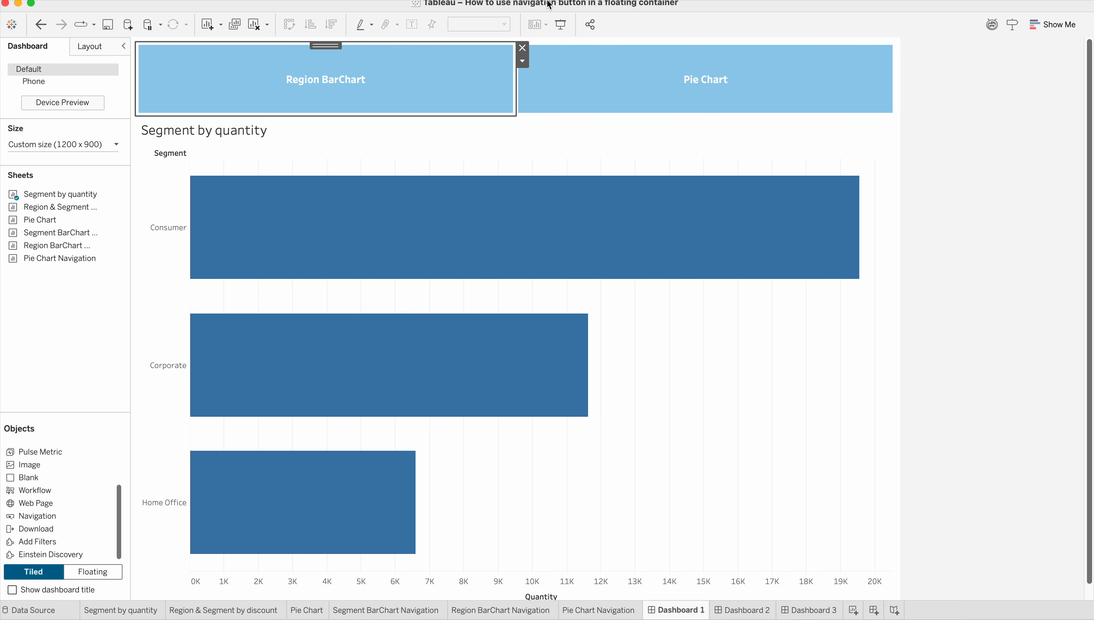
click(562, 23)
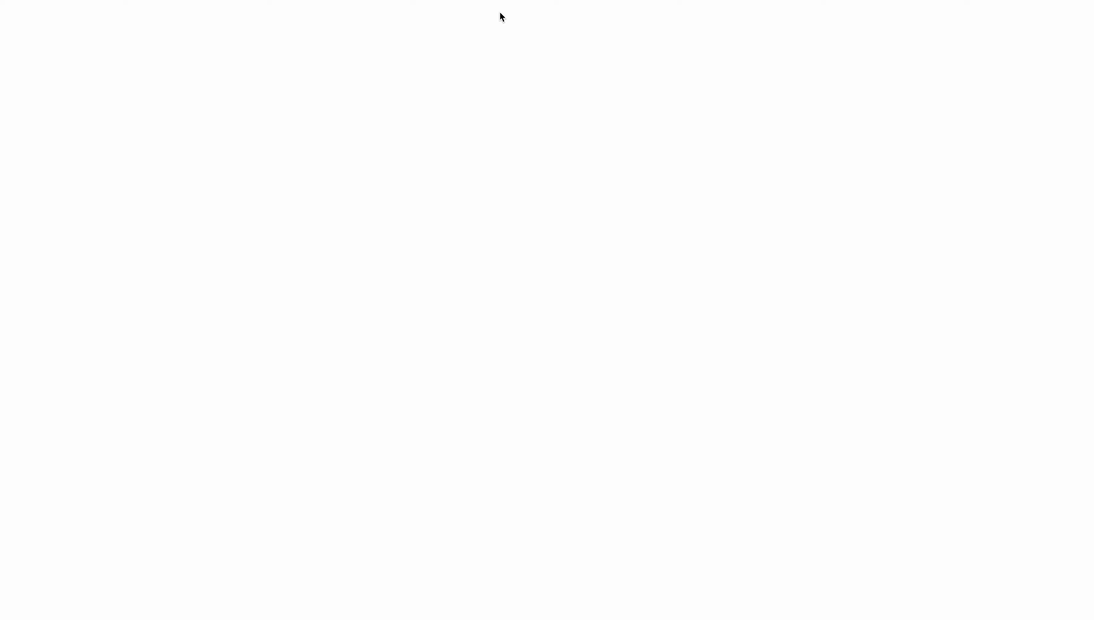
click(357, 84)
mouse_move(369, 230)
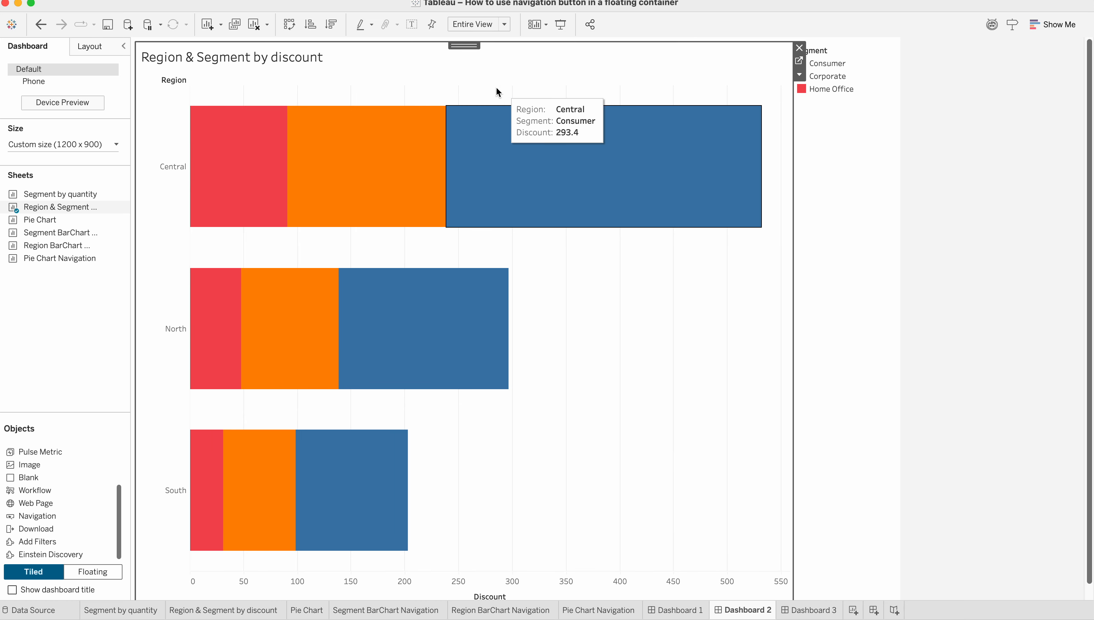
click(669, 610)
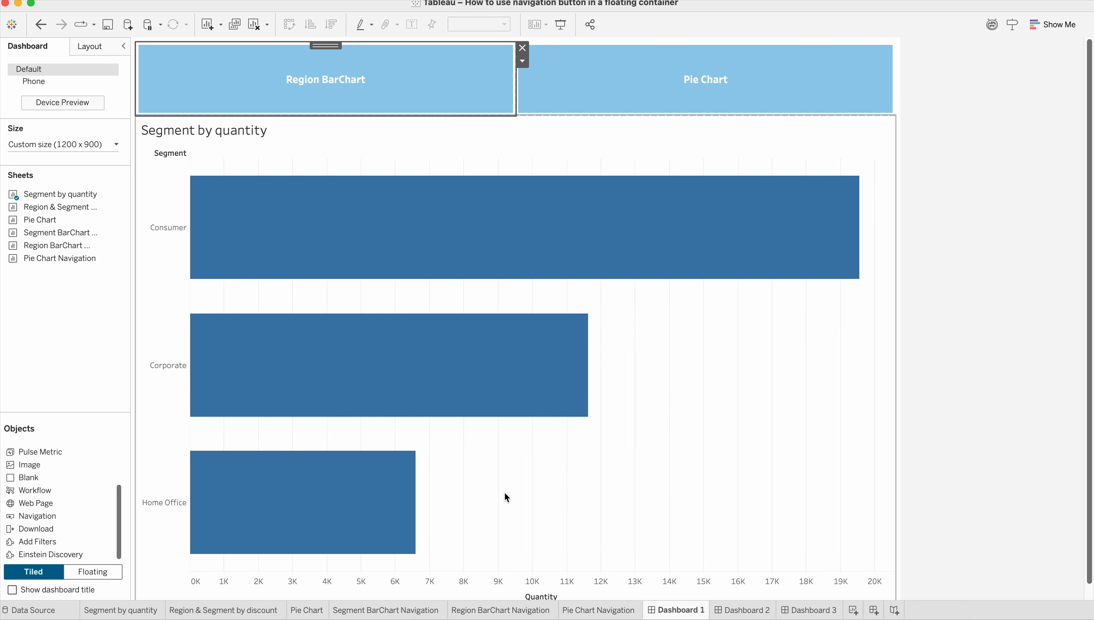
Copy the Region BarChart button from Dashboard 1 and paste it onto Dashboard 2.
click(774, 65)
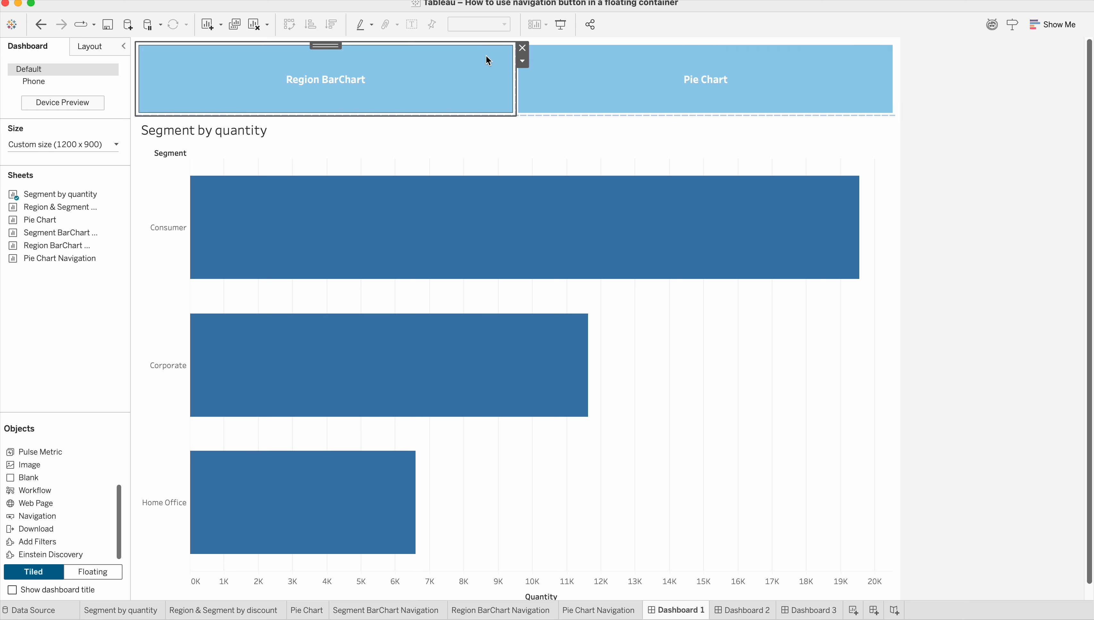
click(523, 61)
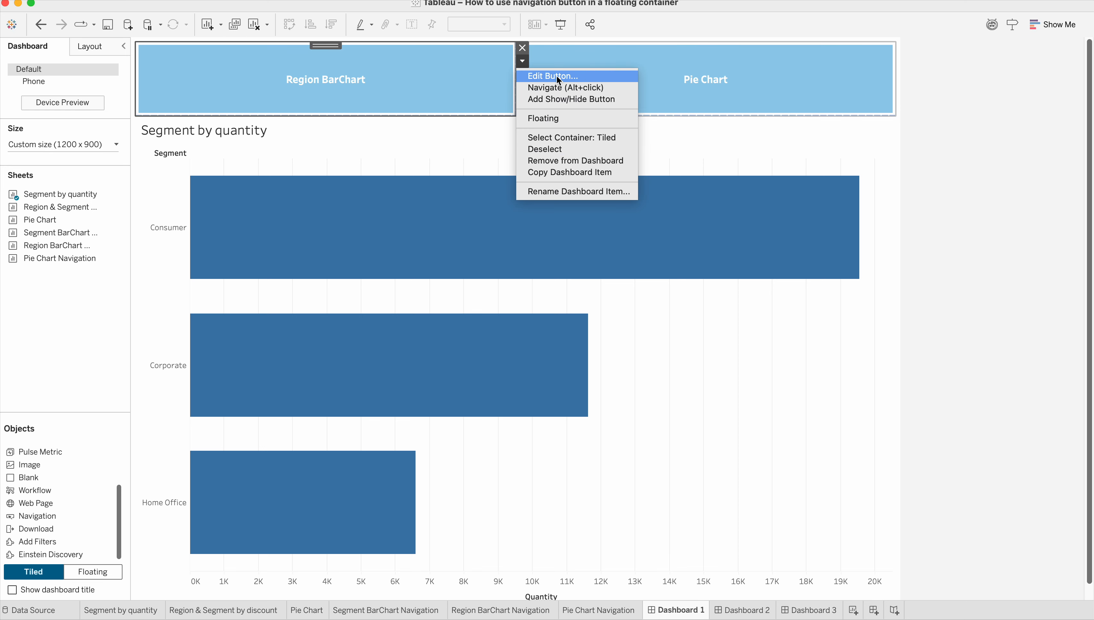
click(573, 173)
click(742, 610)
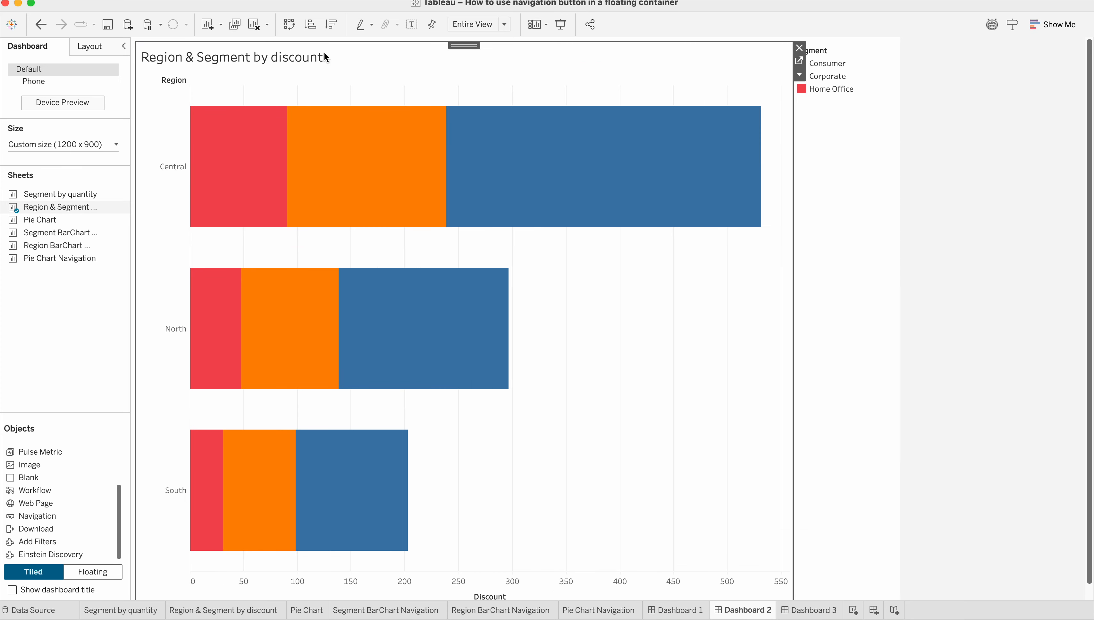
key(cmd+v)
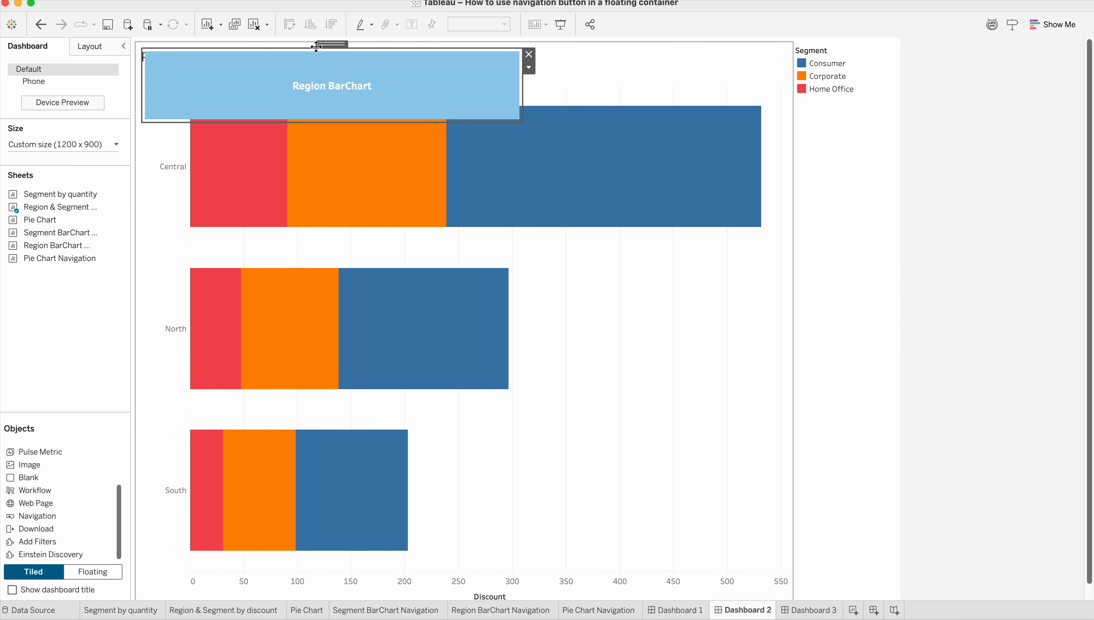
Make the pasted button on Dashboard 2 tiled, place it above the chart and shrink its height to a narrow strip.
mouse_move(322, 45)
mouse_down()
mouse_move(362, 66)
mouse_move(335, 41)
mouse_up()
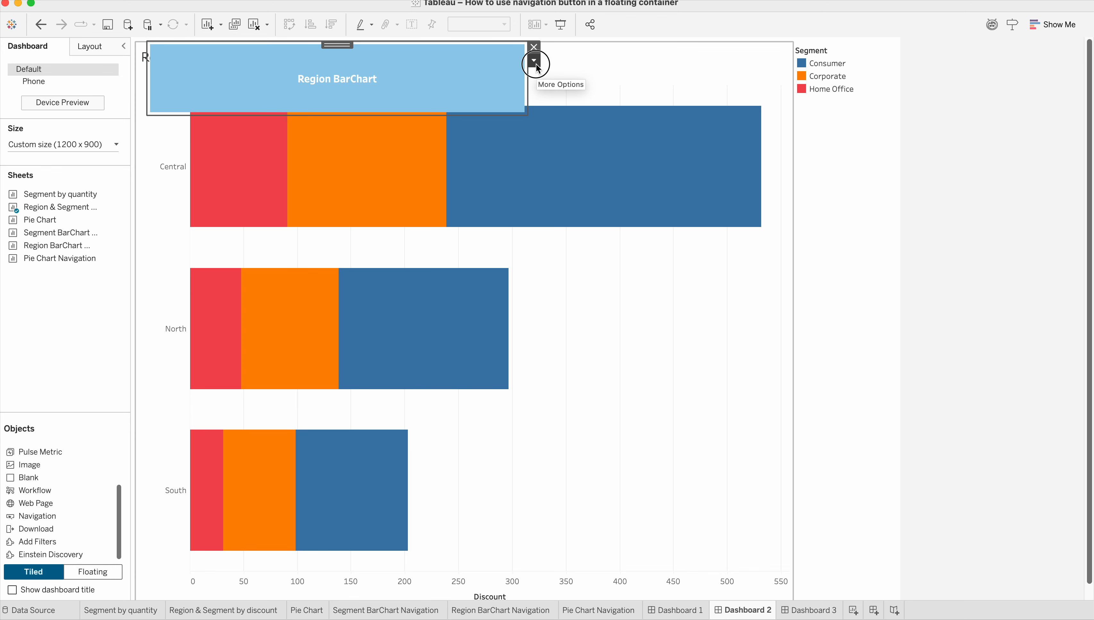
click(534, 60)
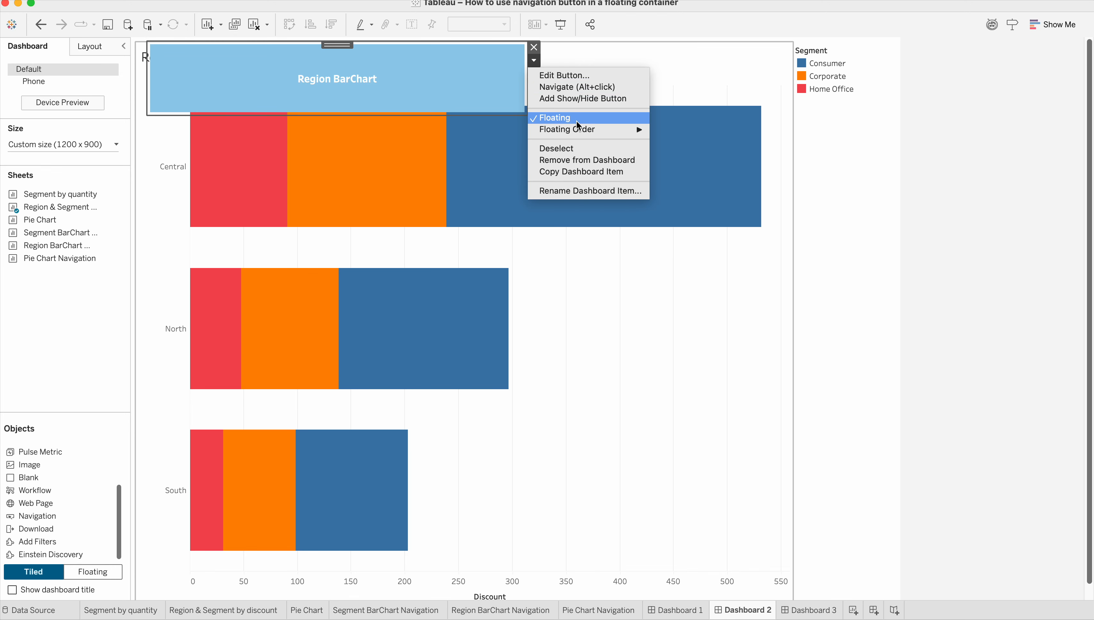
click(558, 117)
drag(640, 46, 444, 69)
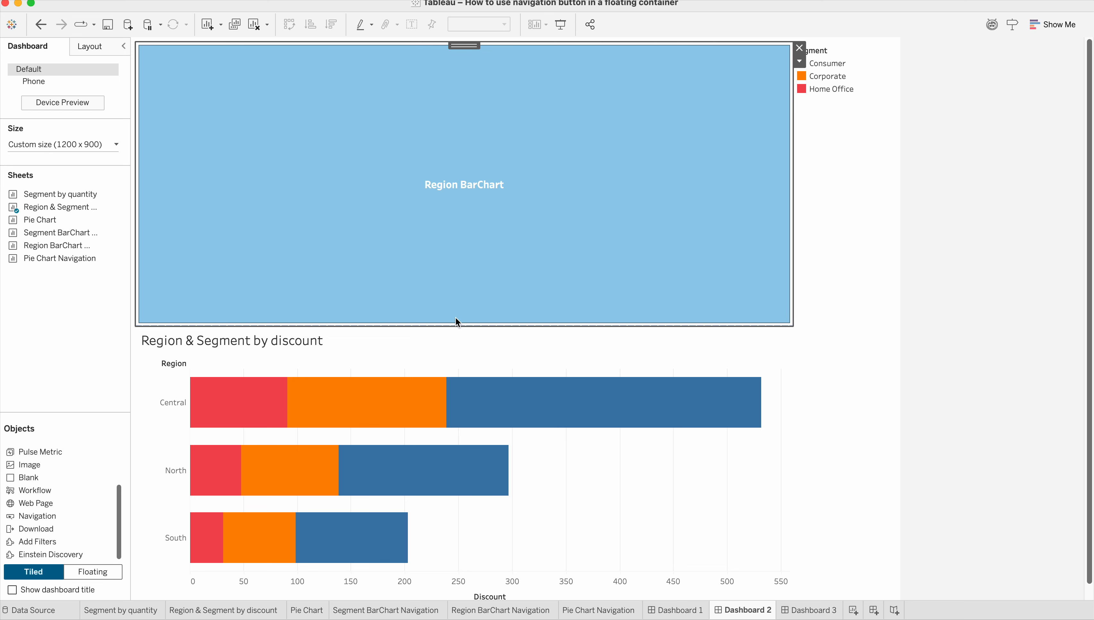
drag(458, 326, 415, 116)
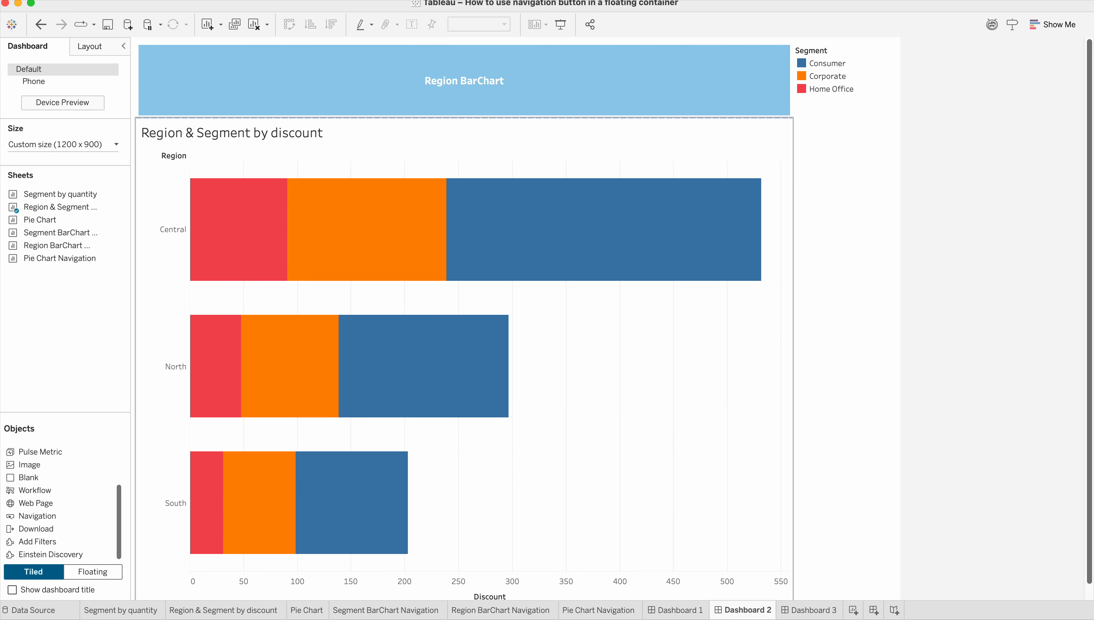
Copy the Pie Chart button from Dashboard 1 and paste it onto Dashboard 2.
click(676, 610)
click(780, 57)
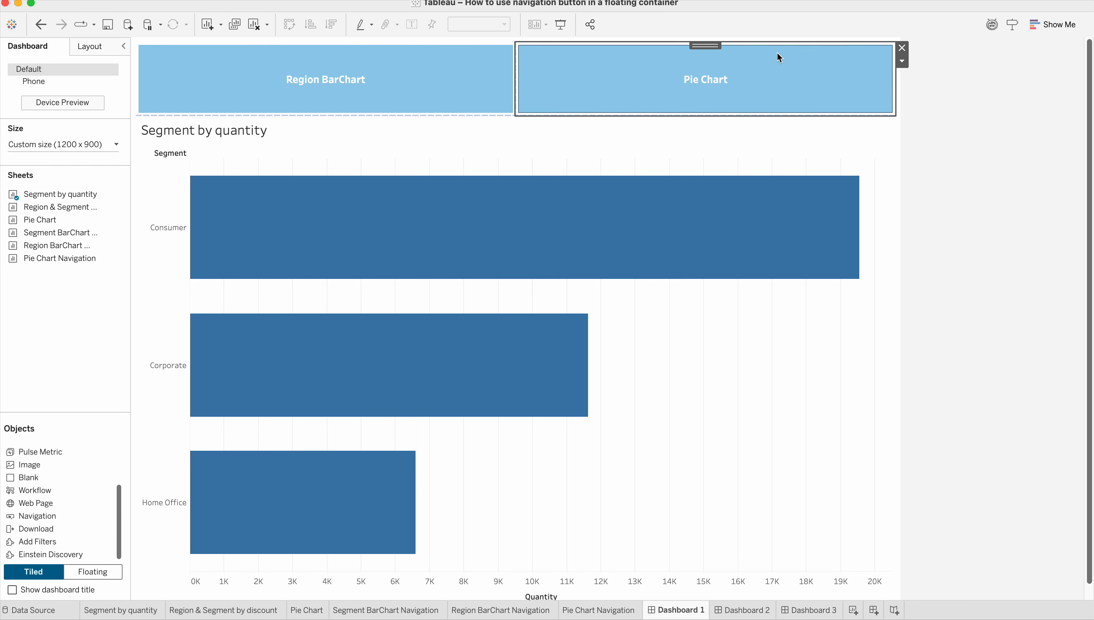
click(901, 62)
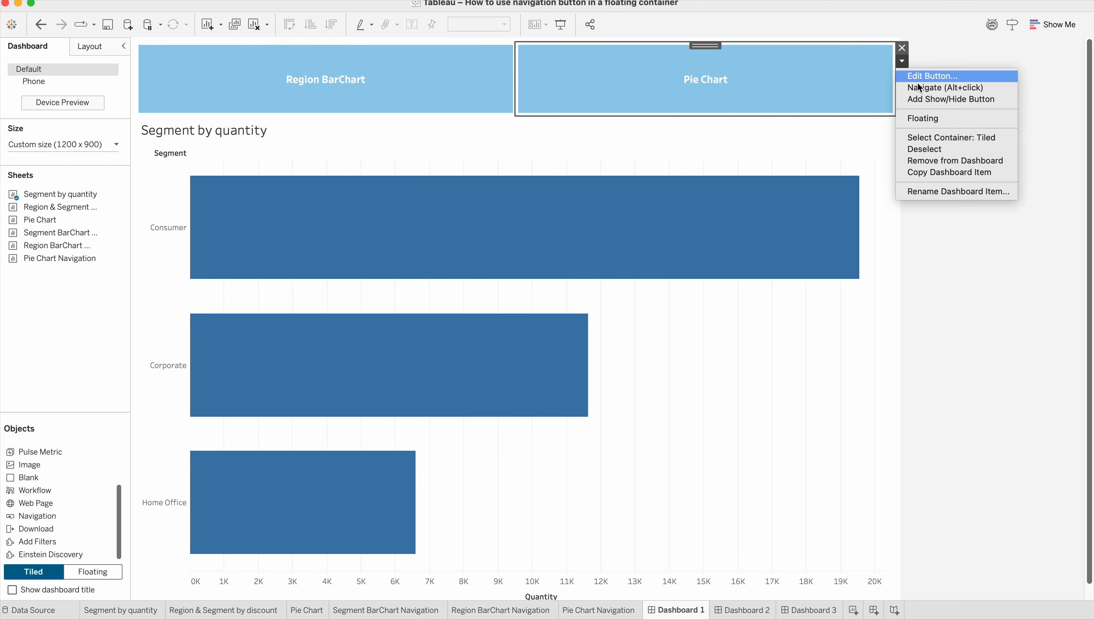
click(953, 174)
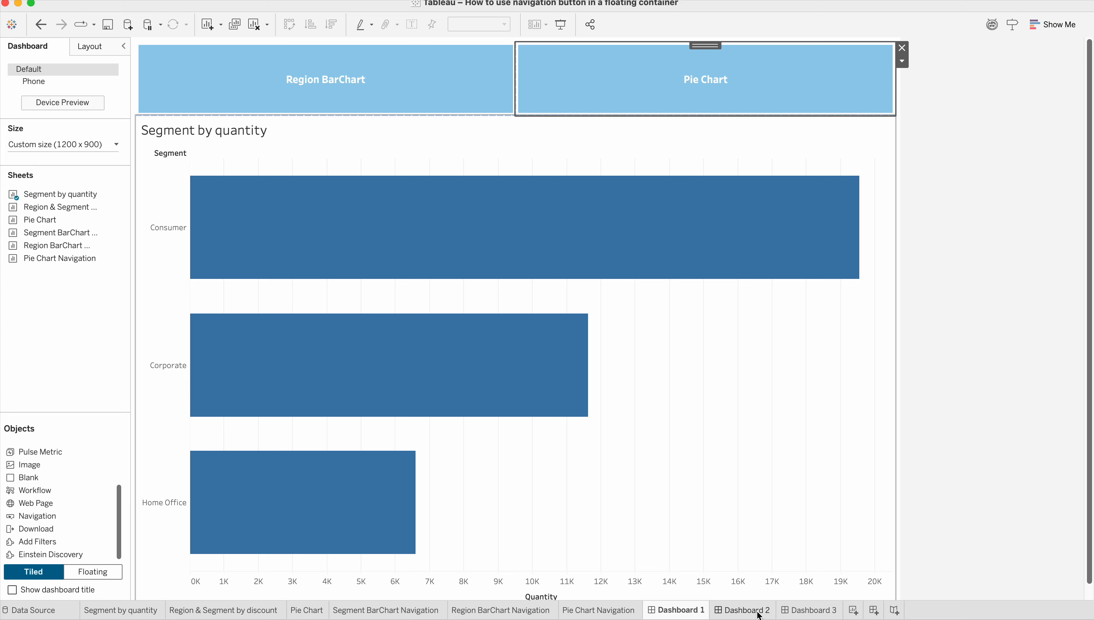
click(744, 610)
click(669, 80)
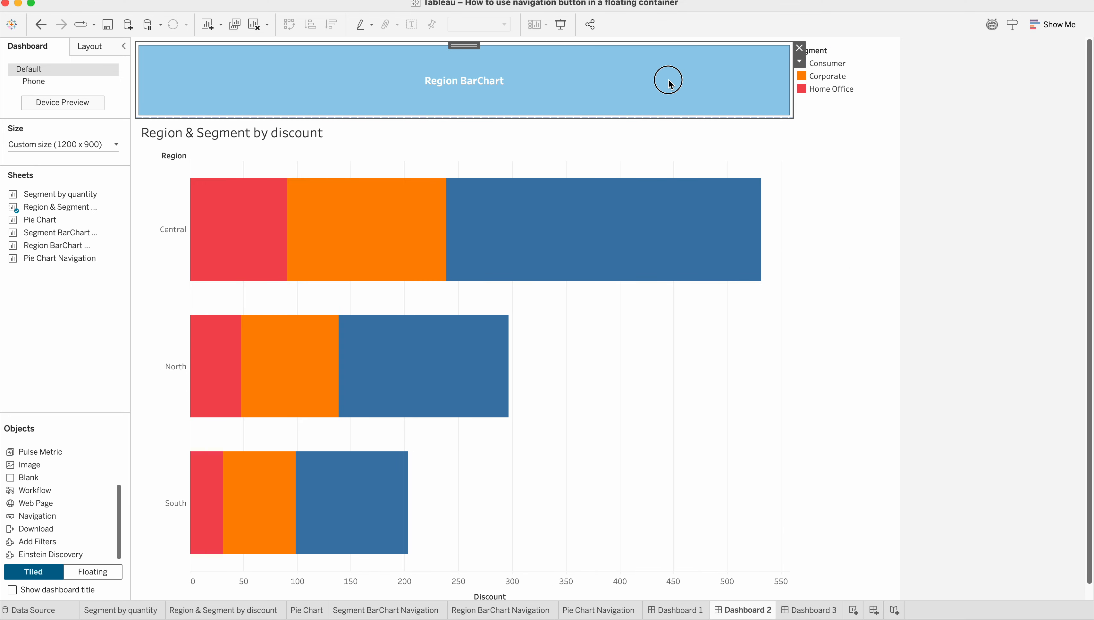
key(super+v)
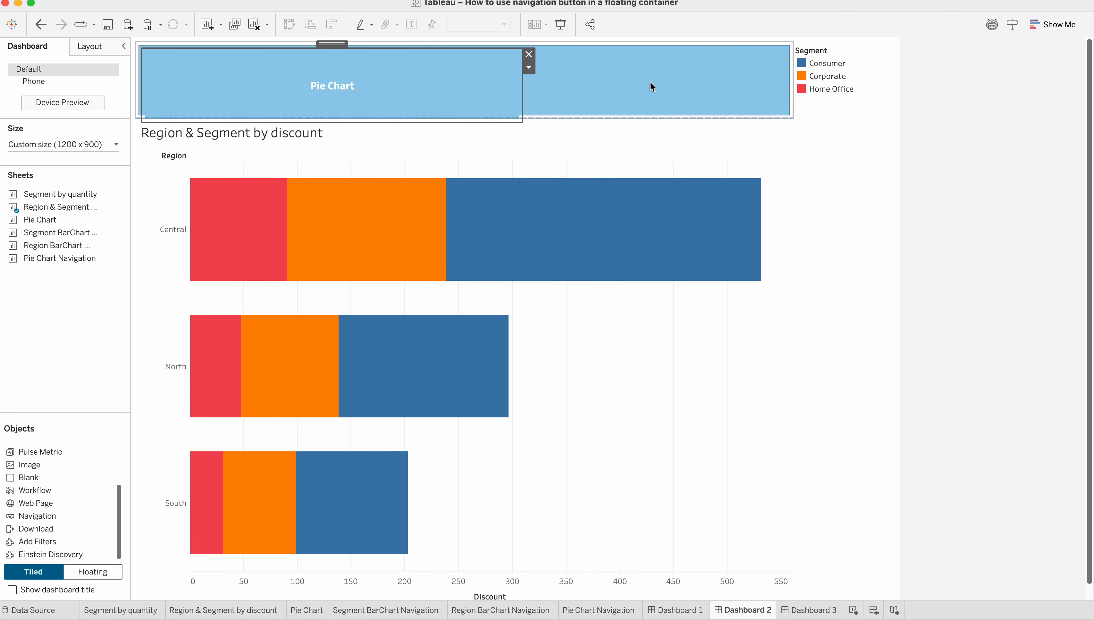
Make the pasted Pie Chart button tiled and place it to the right of the Region BarChart button above the chart.
drag(342, 45, 722, 53)
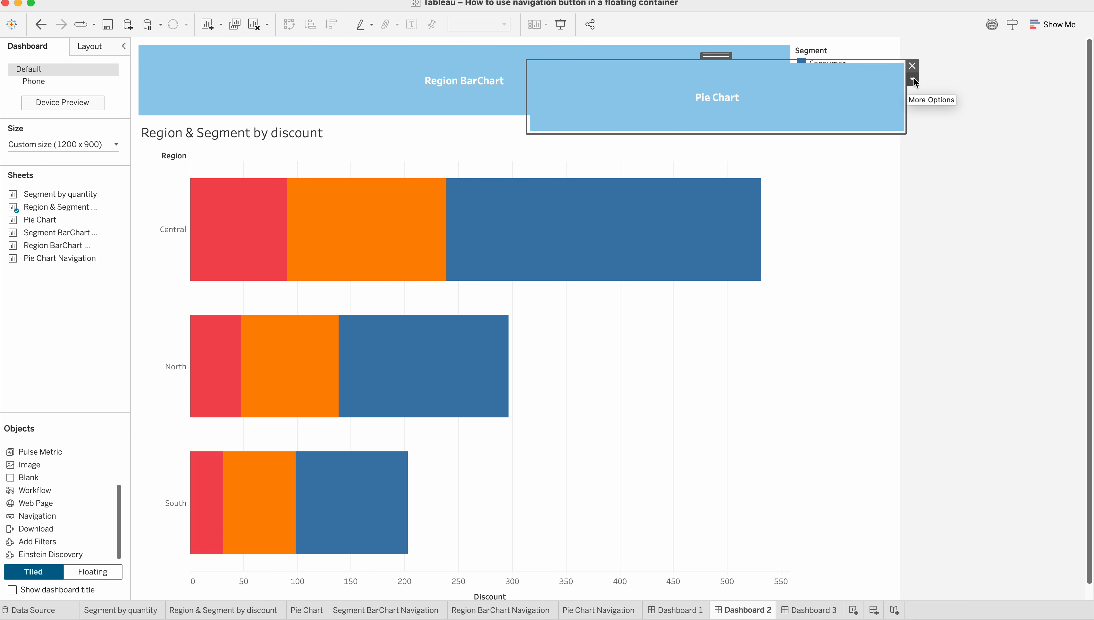
click(913, 79)
click(933, 136)
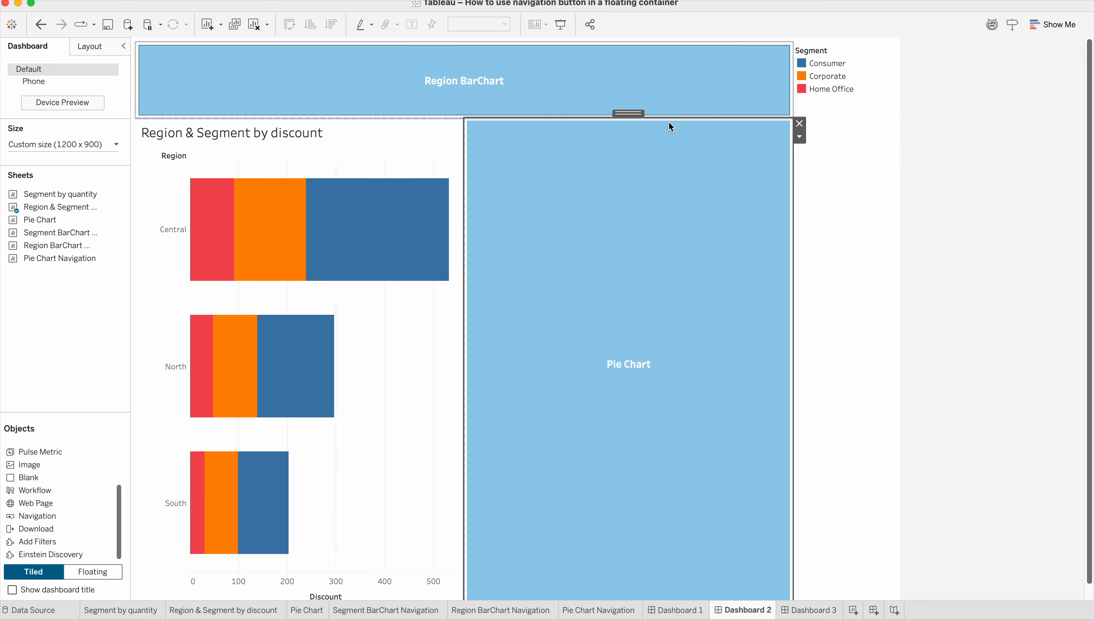
drag(631, 114, 699, 68)
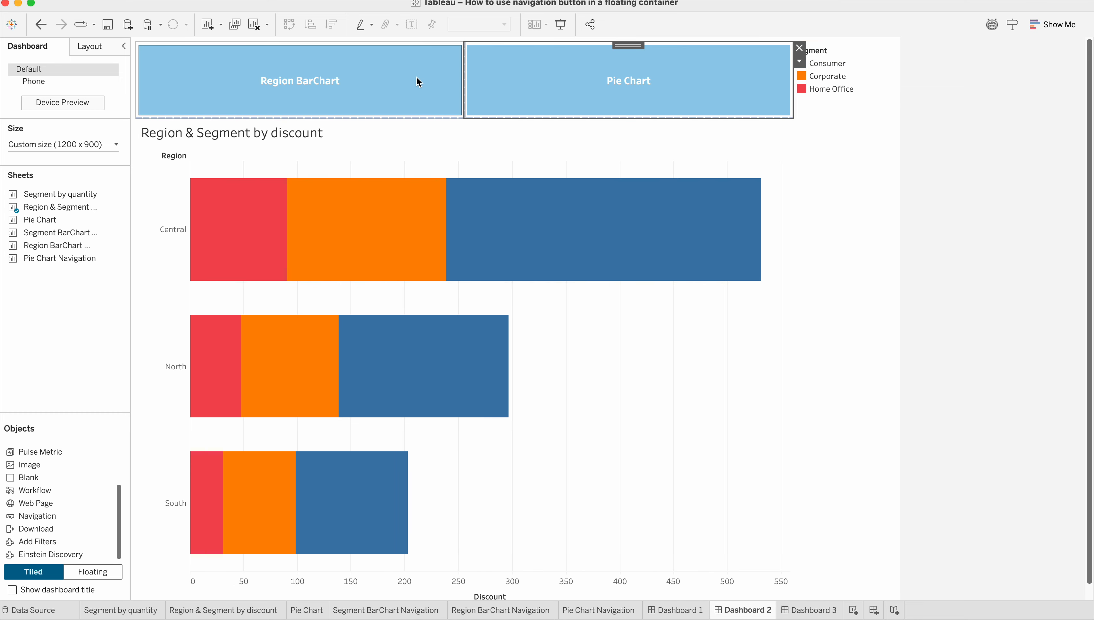
Edit the Region BarChart button on Dashboard 2 to navigate to Dashboard 1 with the title Segment BarChart.
double_click(416, 81)
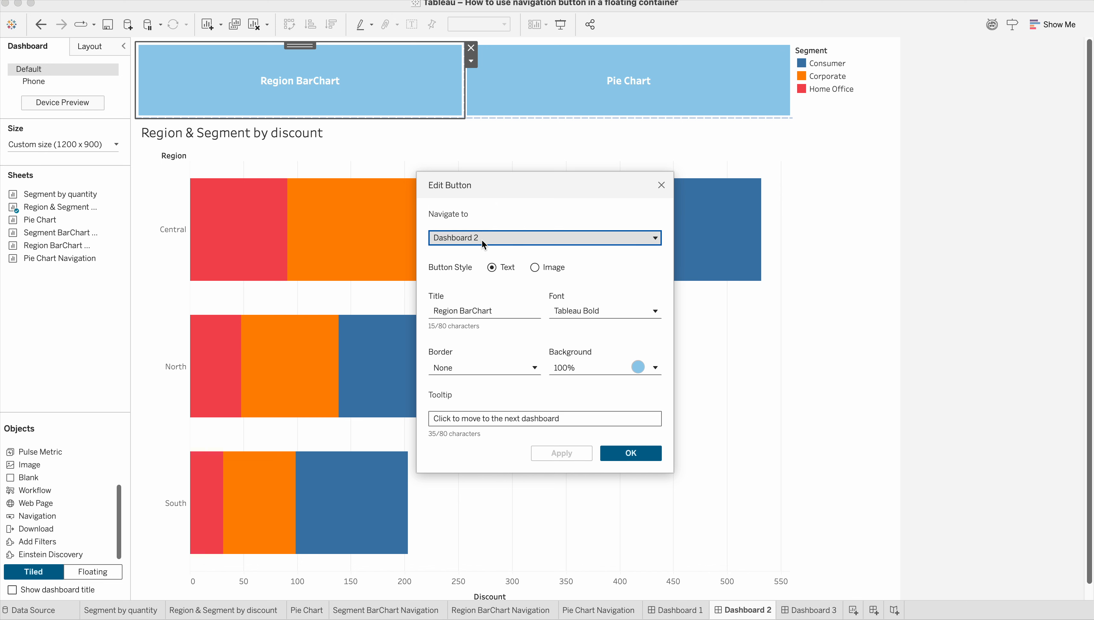
click(481, 239)
click(475, 291)
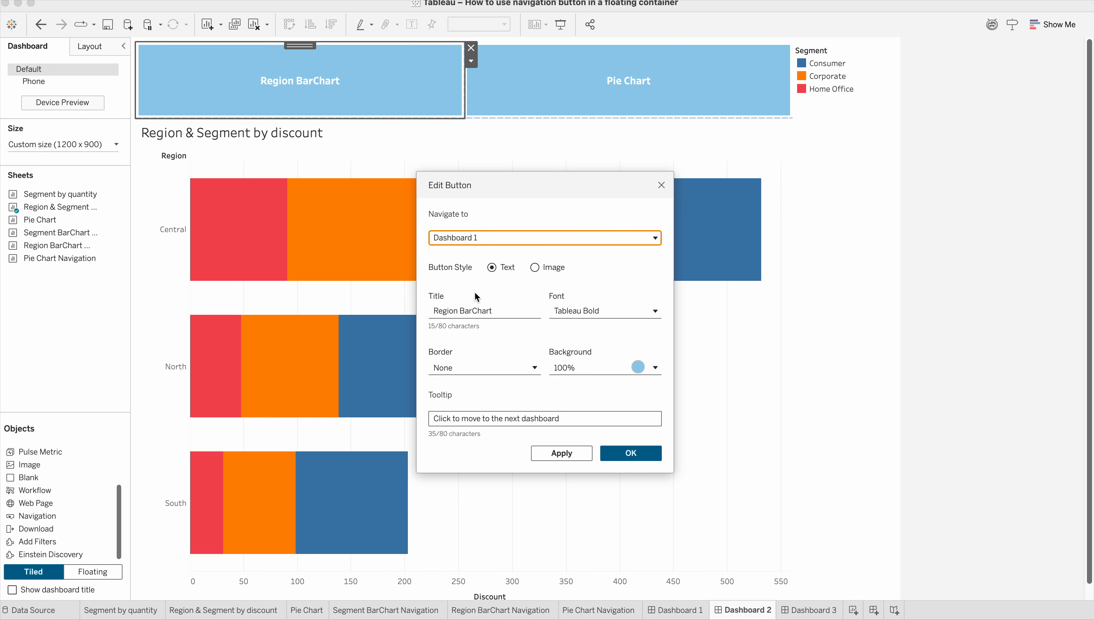
double_click(502, 306)
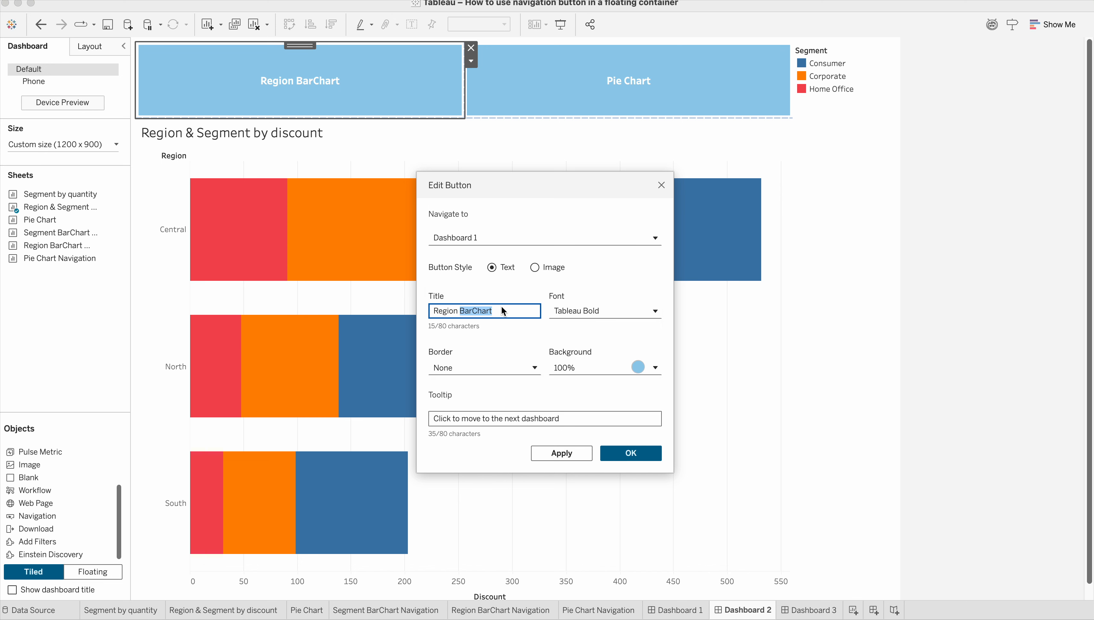
drag(458, 311, 418, 308)
text(Segment)
click(562, 453)
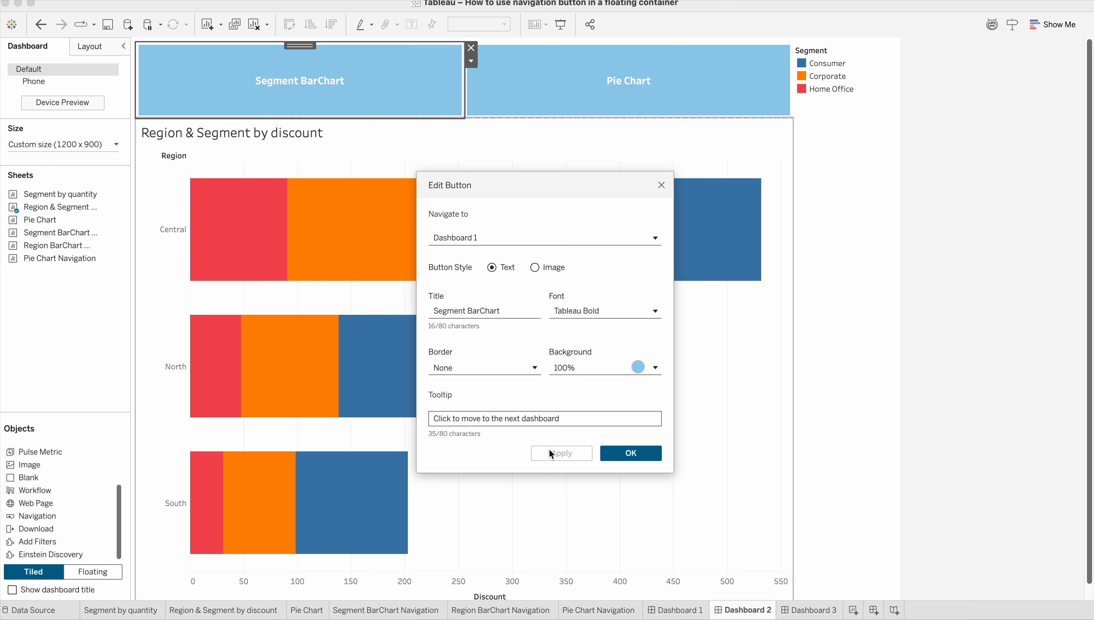
click(631, 453)
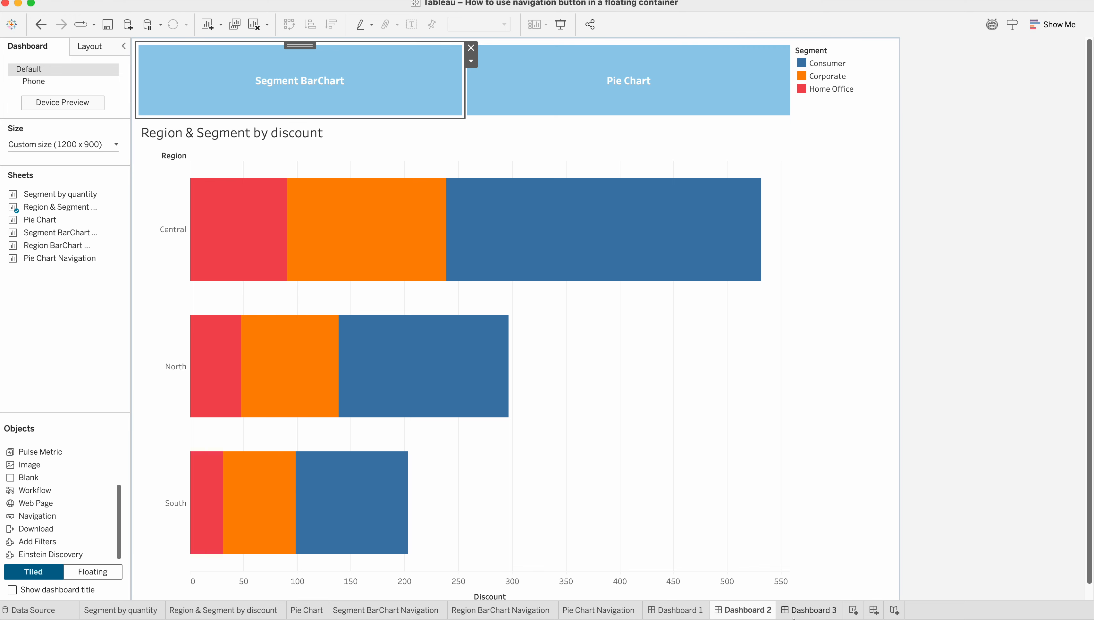
Paste the copied Pie Chart button onto Dashboard 3 as a tiled, narrow strip spanning the area above the chart and legends.
click(809, 612)
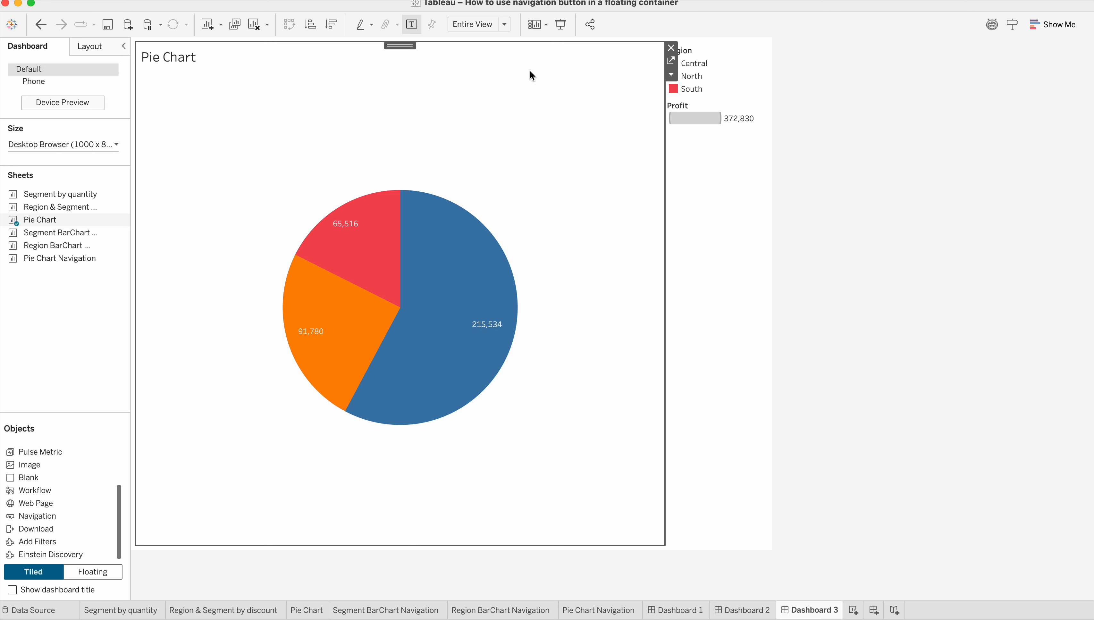
key(super+v)
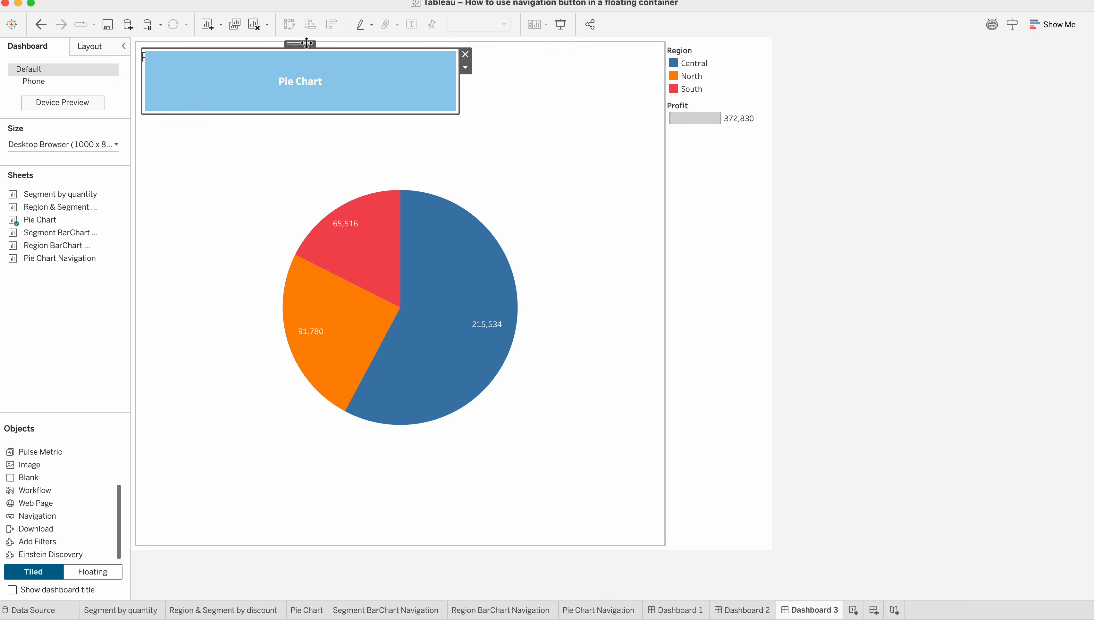
drag(307, 43, 503, 52)
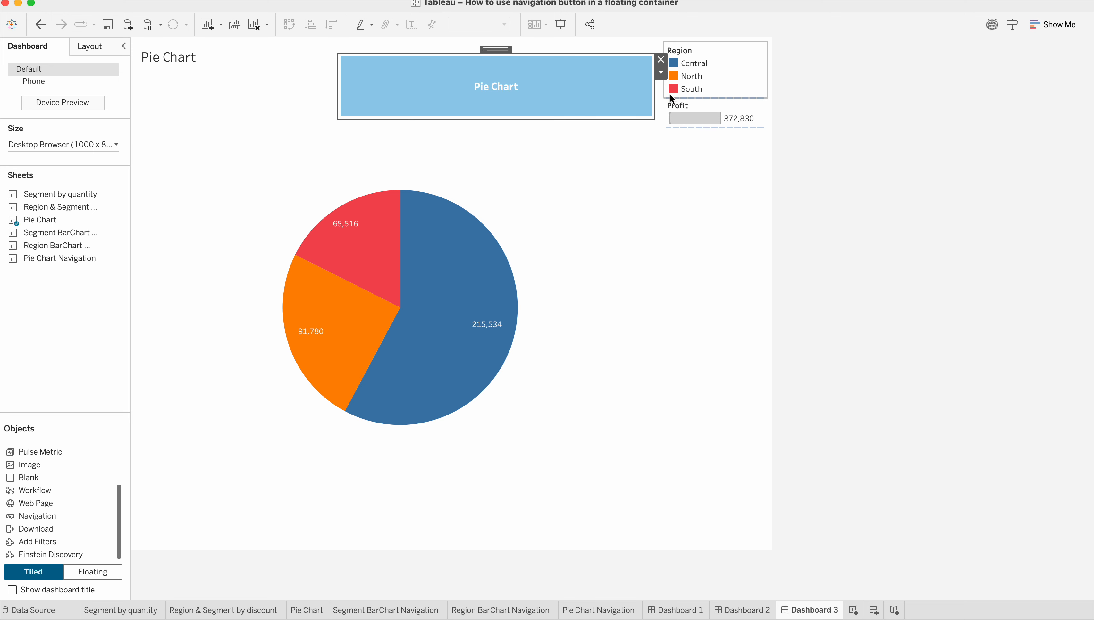
click(661, 74)
click(682, 130)
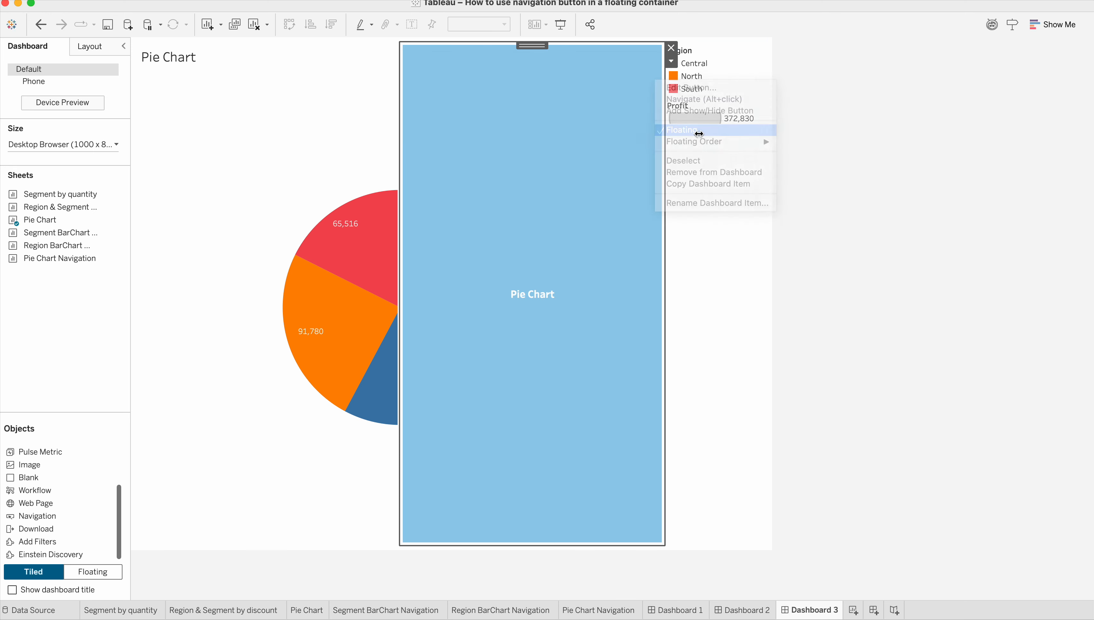
drag(531, 44, 350, 39)
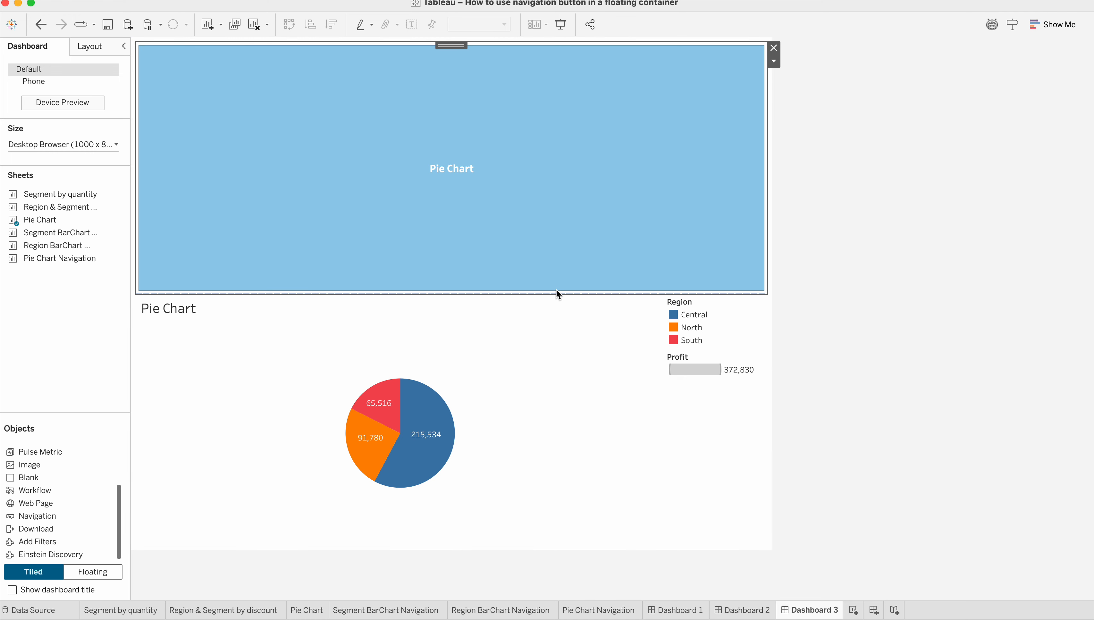
drag(557, 293, 521, 109)
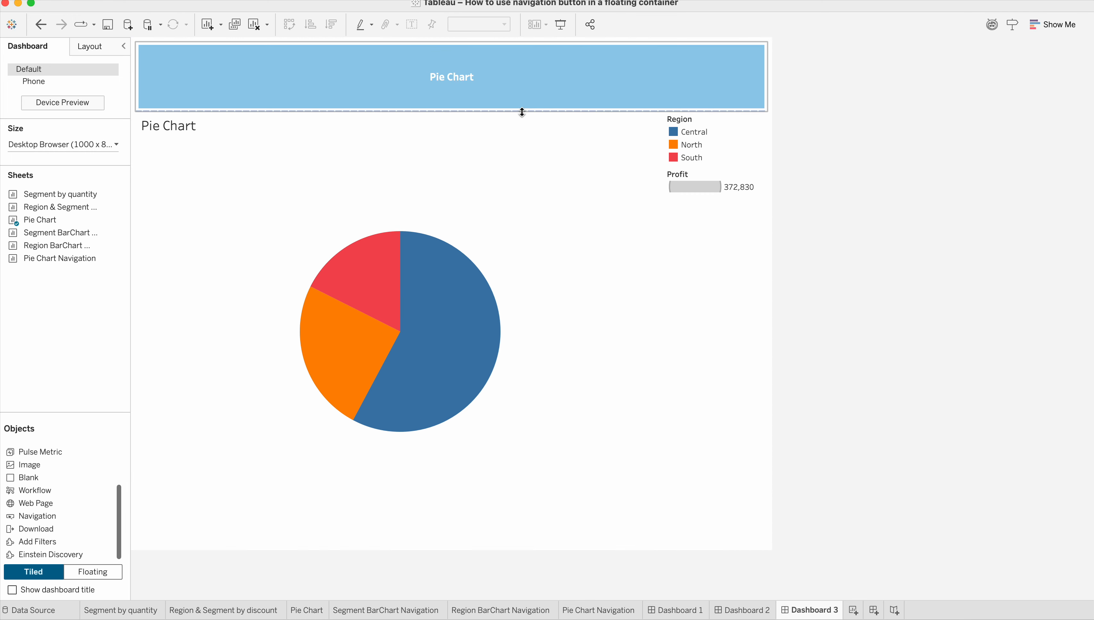
Paste a second Pie Chart button onto Dashboard 3 and tile it to the right of the first one.
click(573, 89)
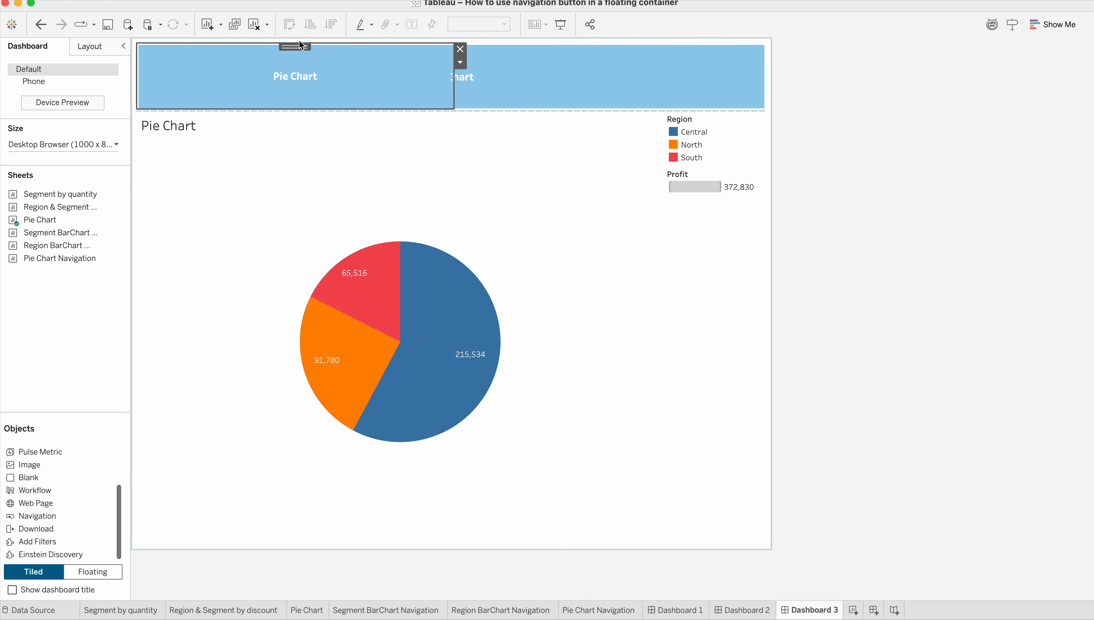
click(460, 62)
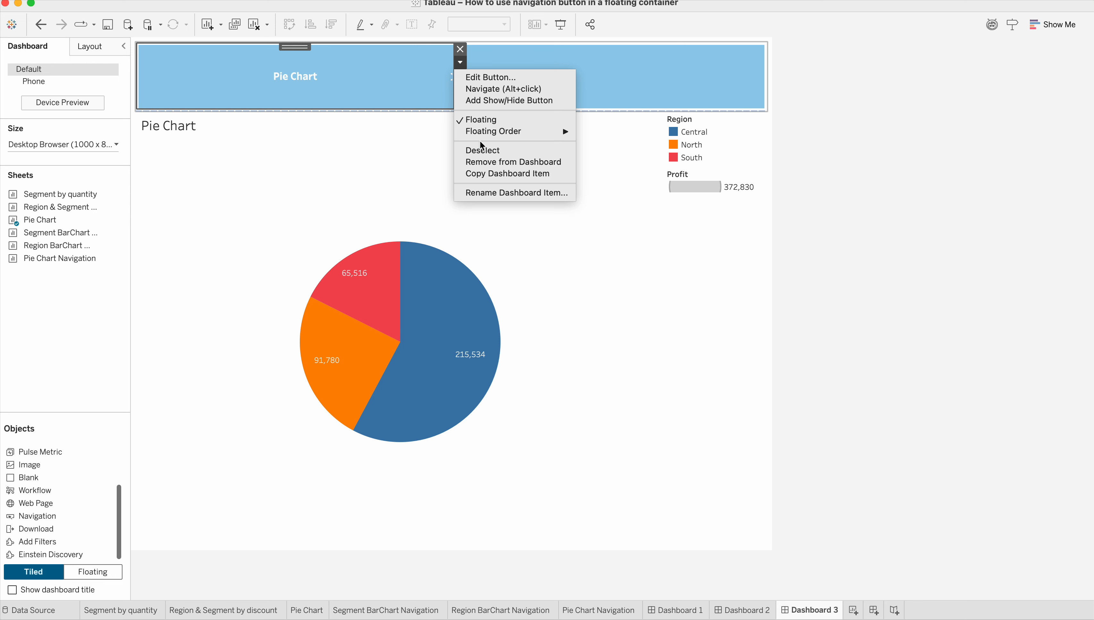
click(483, 120)
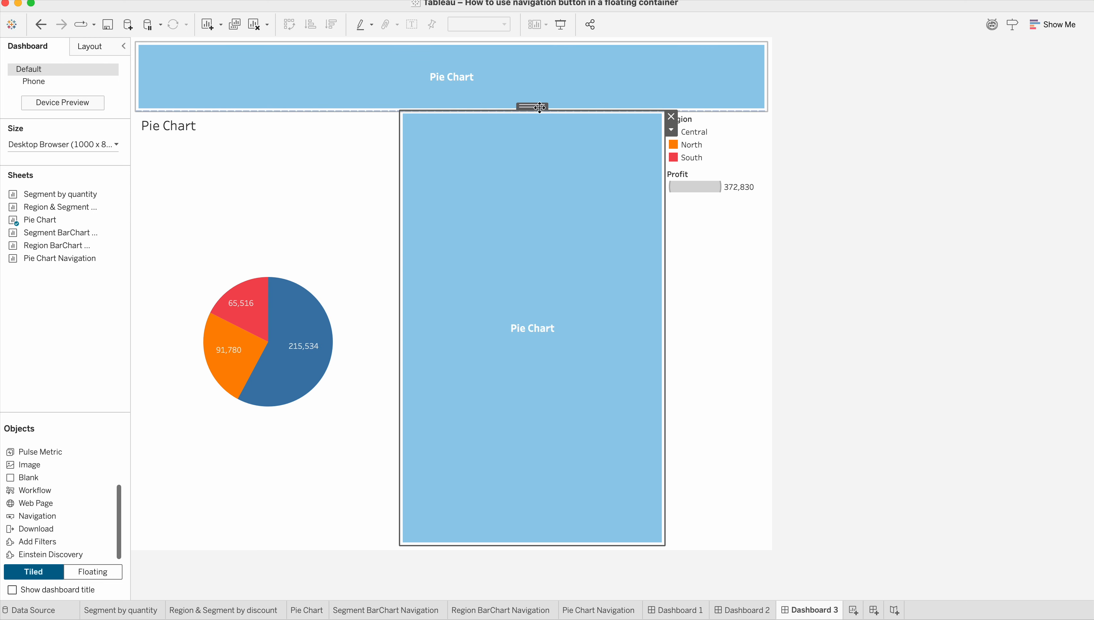
drag(535, 108, 610, 82)
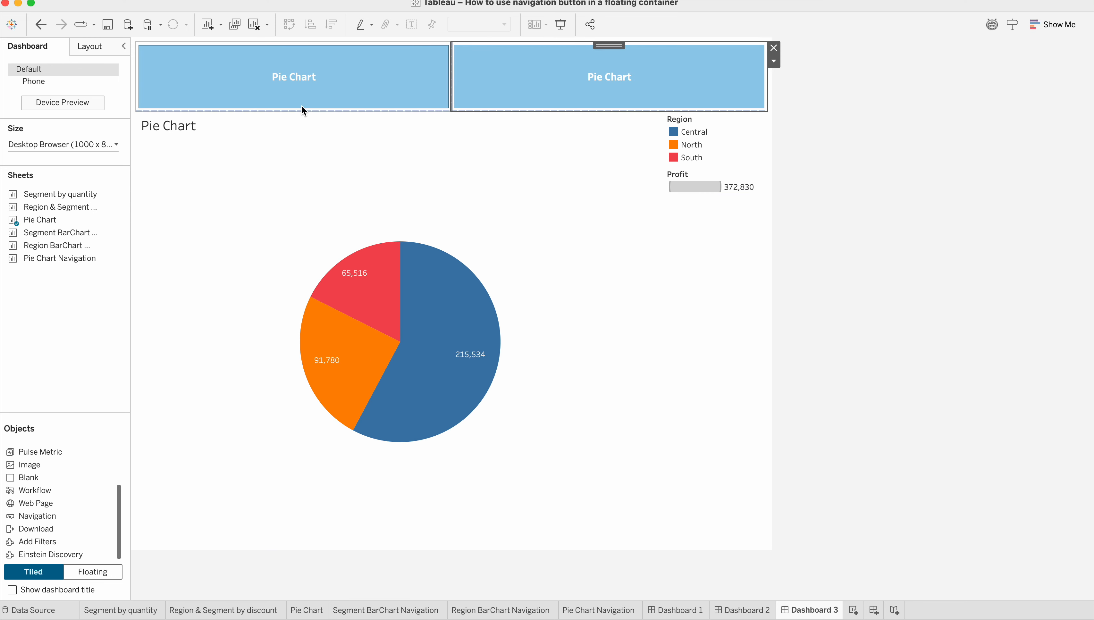
Set the left Pie Chart button on Dashboard 3 to navigate to Dashboard 1.
click(402, 80)
double_click(402, 80)
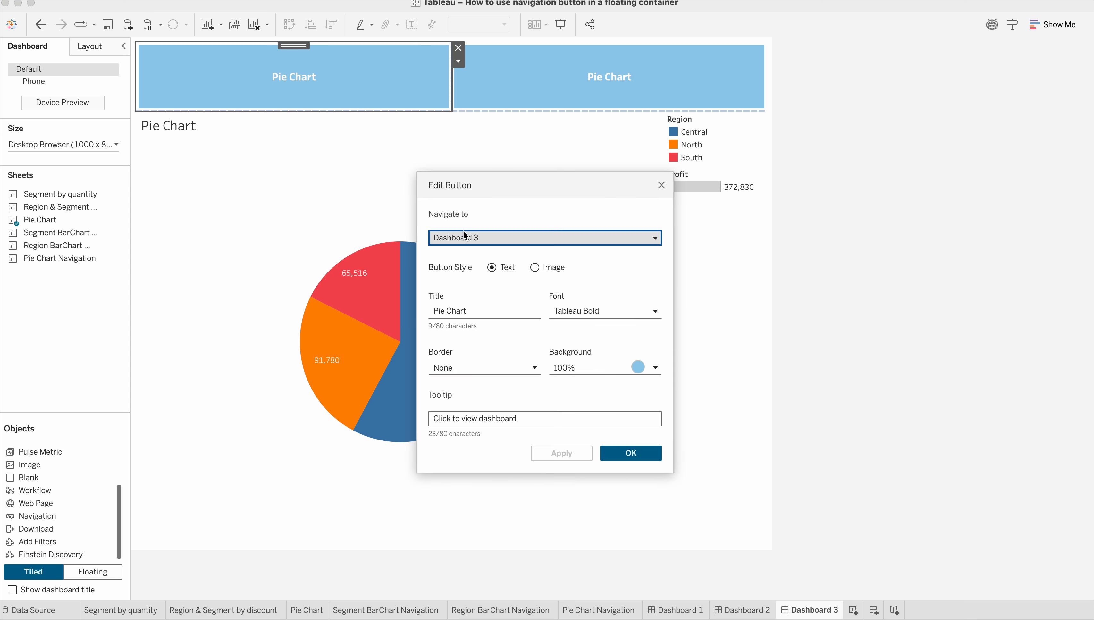
click(482, 240)
click(471, 288)
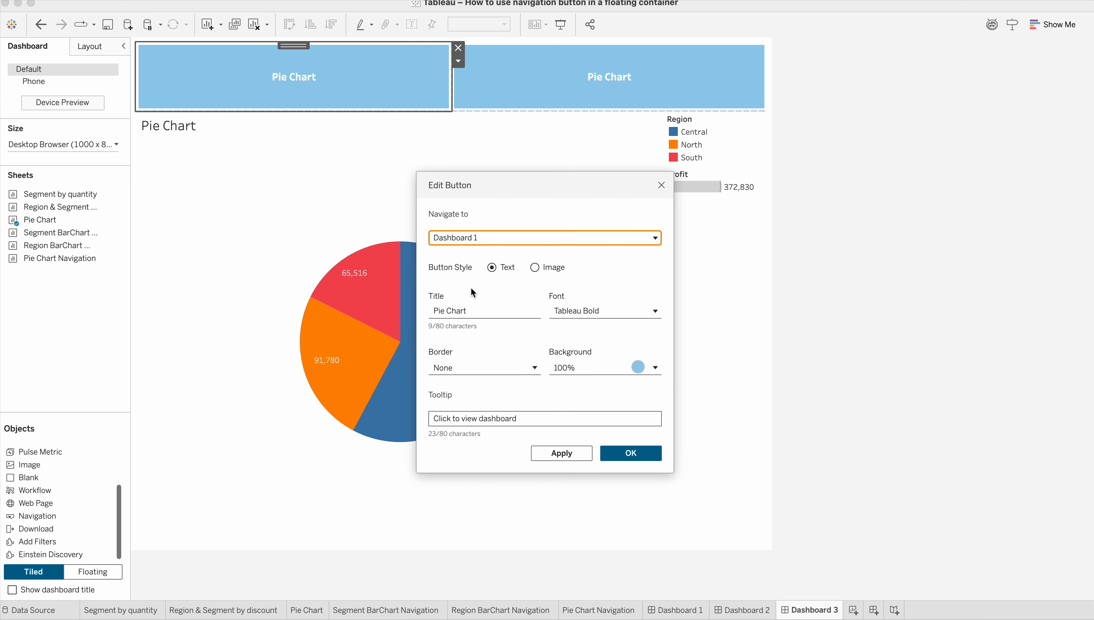
Change the left button's title to Segment Bar Chart and apply the button settings.
click(470, 307)
drag(469, 307, 426, 311)
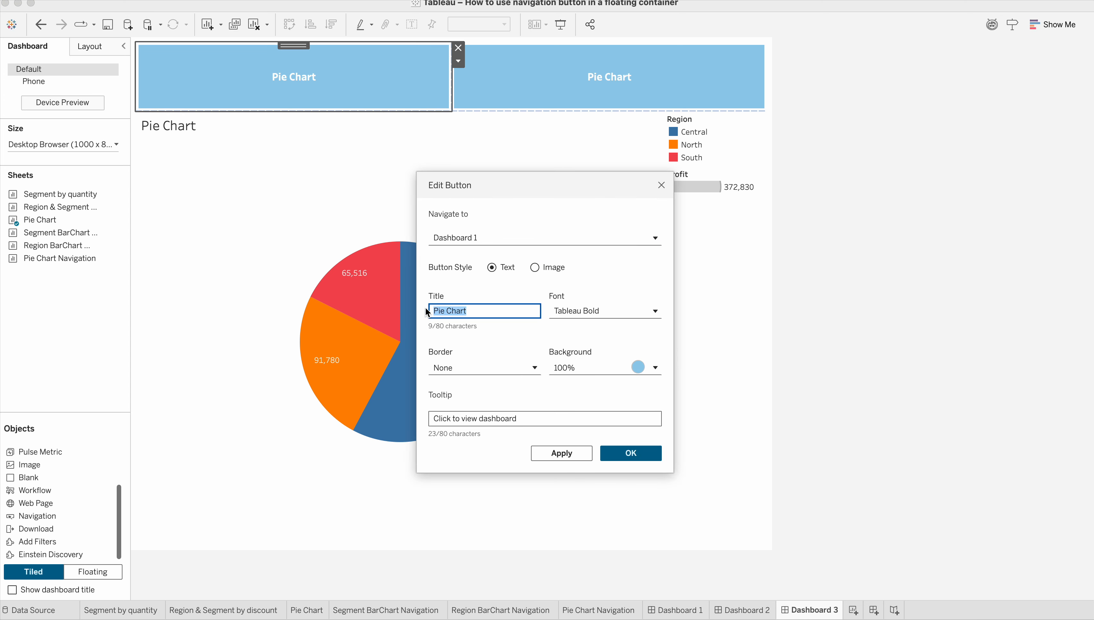
text(Segment Bar Chart)
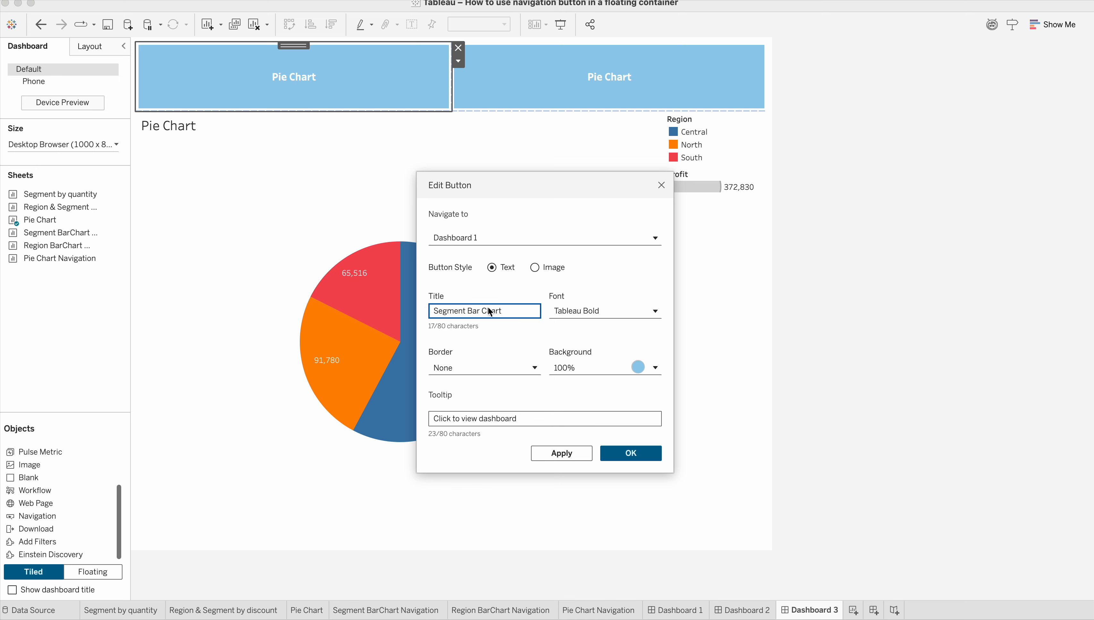
drag(513, 312, 423, 309)
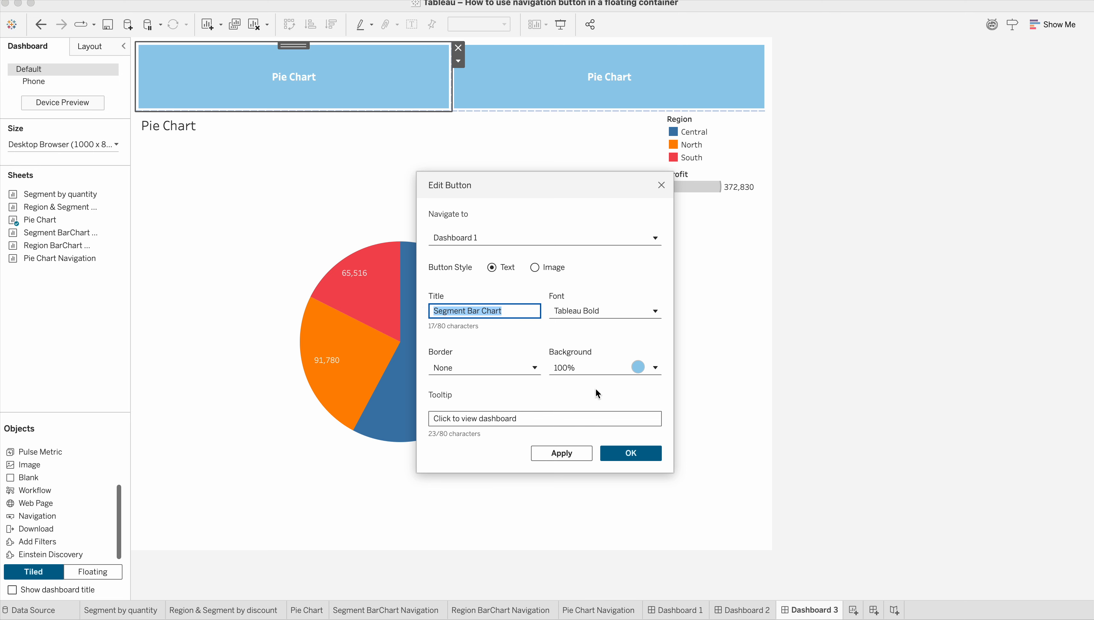
click(583, 454)
click(631, 453)
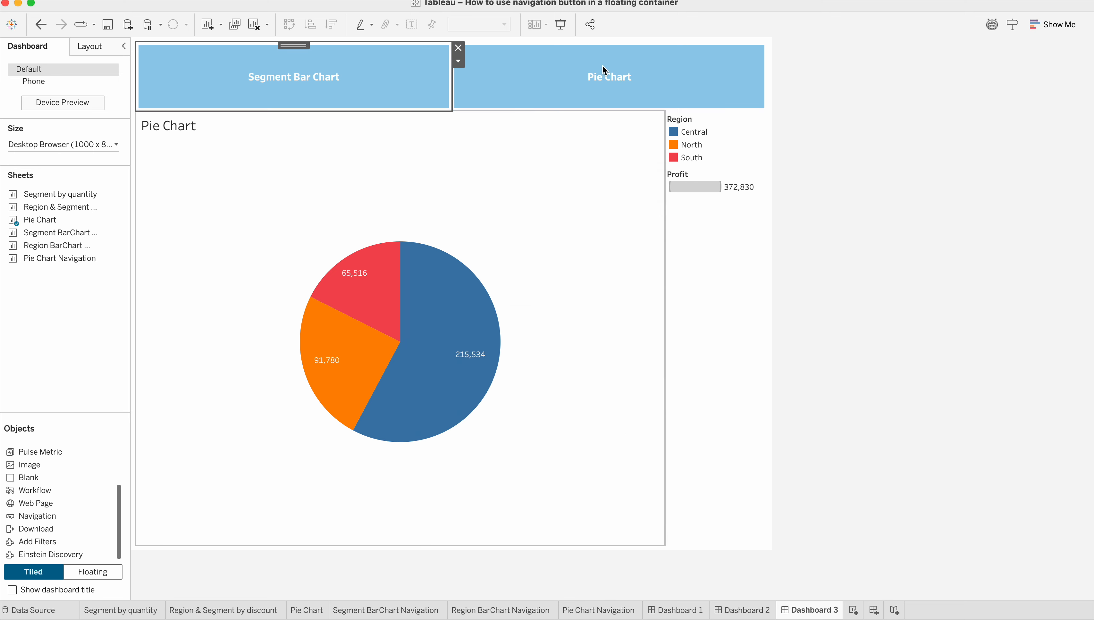
double_click(411, 64)
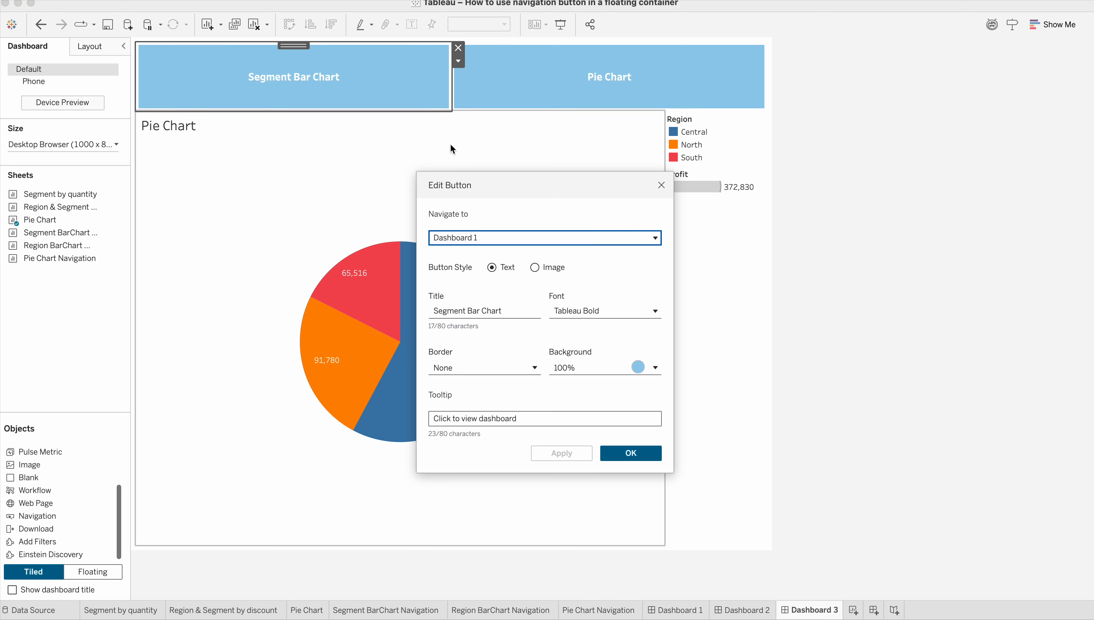
click(638, 456)
Set the remaining Pie Chart button on Dashboard 3 to navigate to Dashboard 2.
double_click(626, 61)
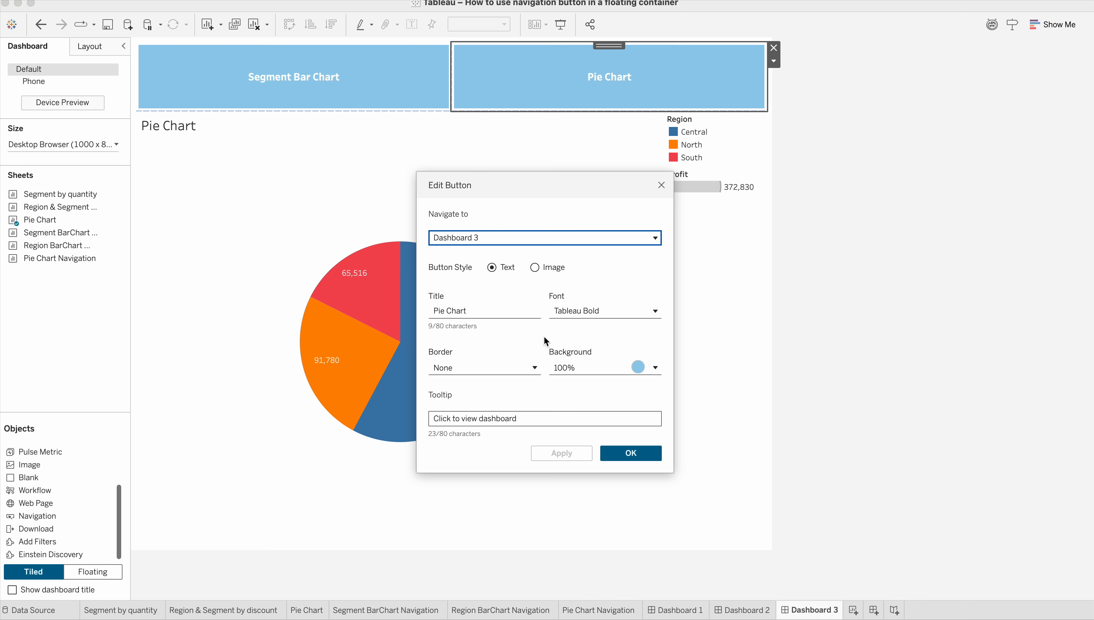
click(489, 237)
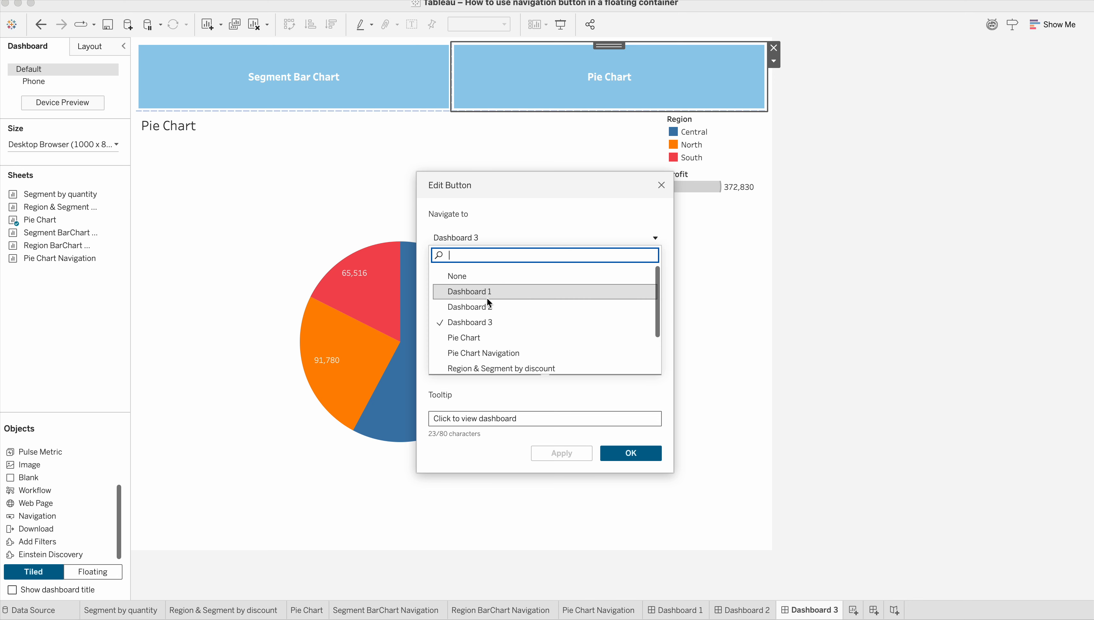
click(488, 306)
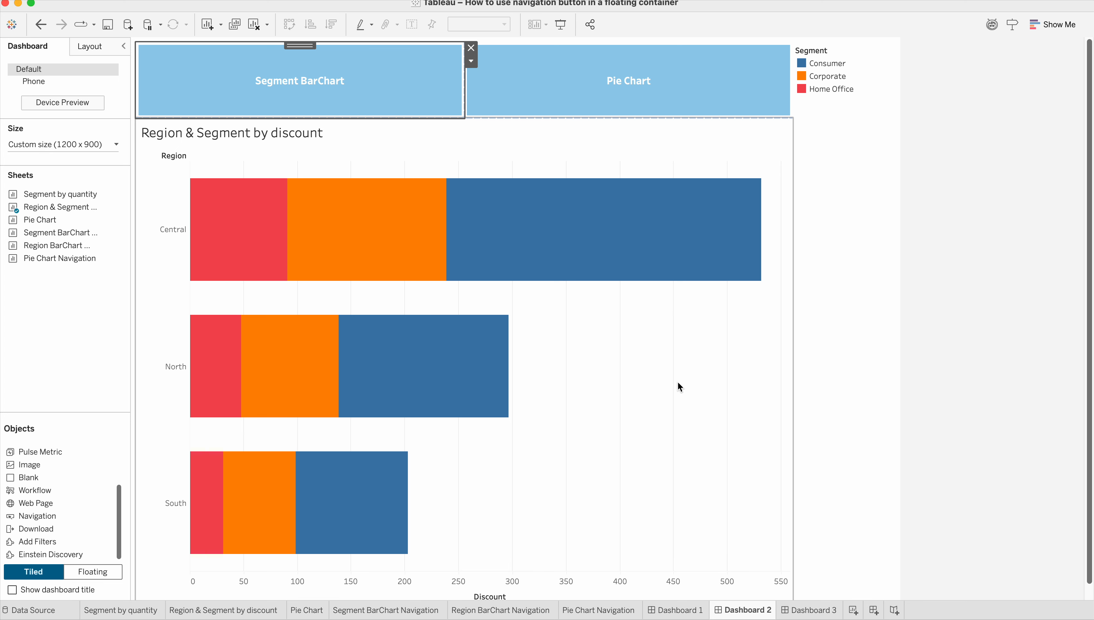
click(622, 242)
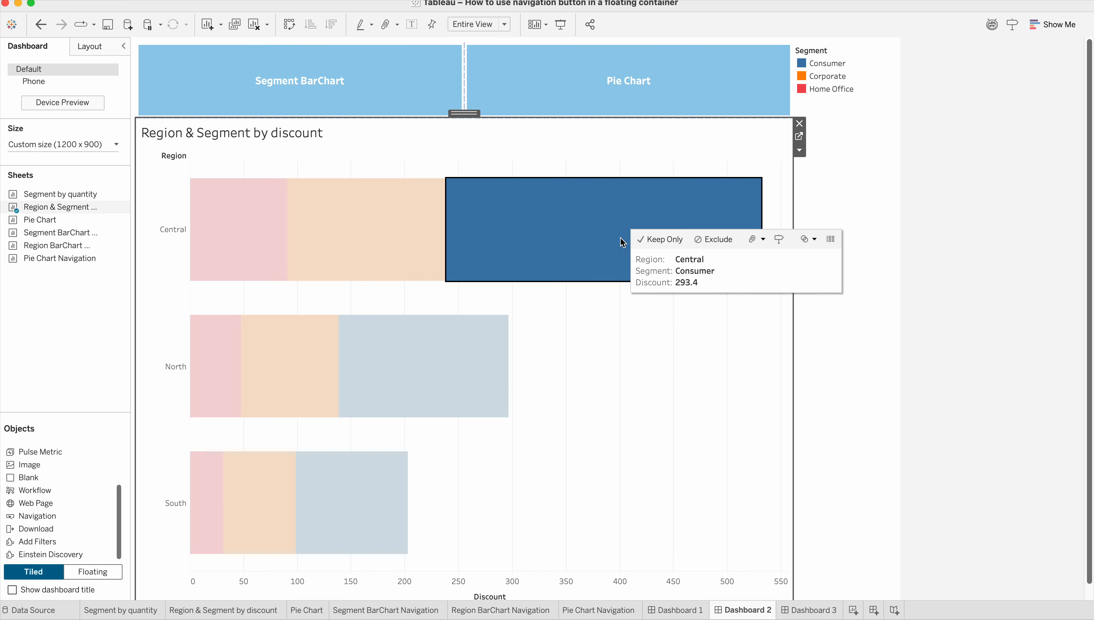
click(586, 235)
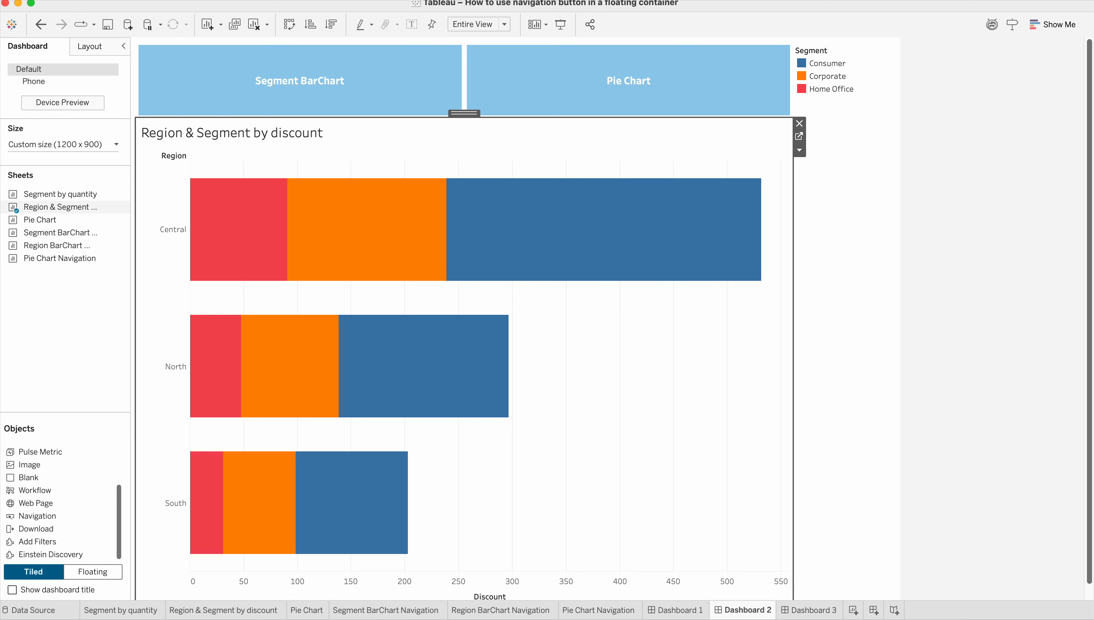
Open Dashboard 1 and inspect the Consumer bar of the Segment by quantity chart.
click(688, 612)
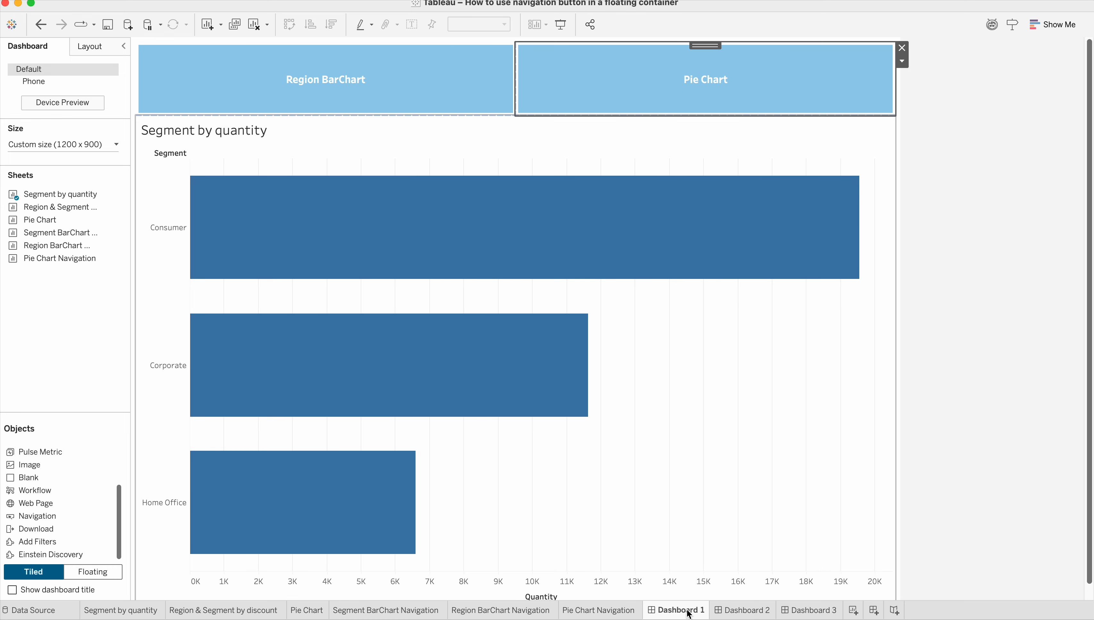
click(386, 209)
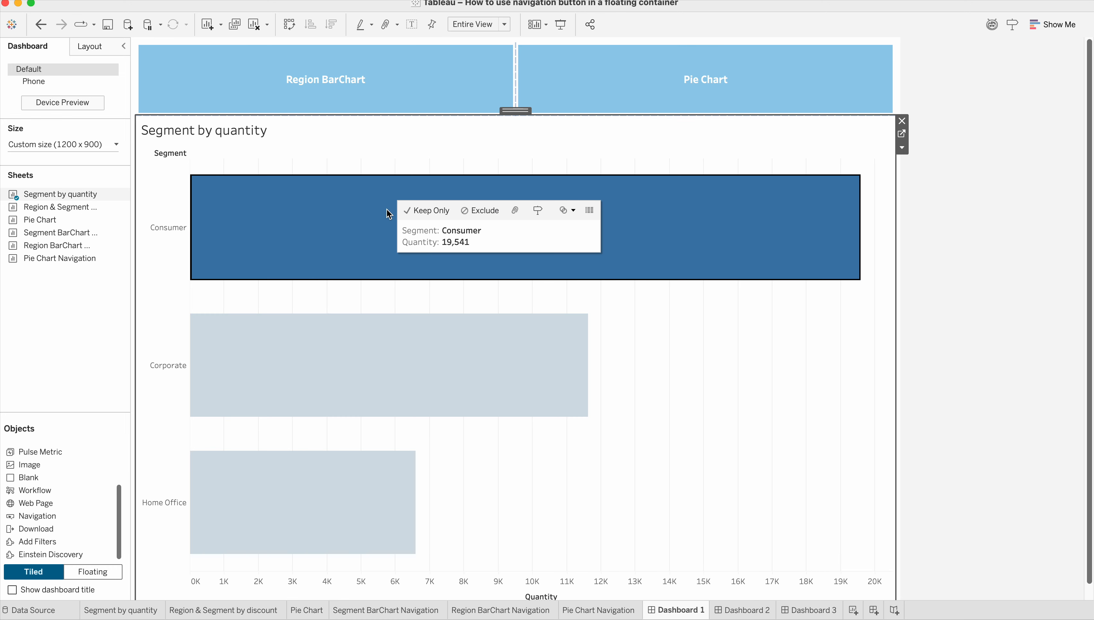
click(386, 208)
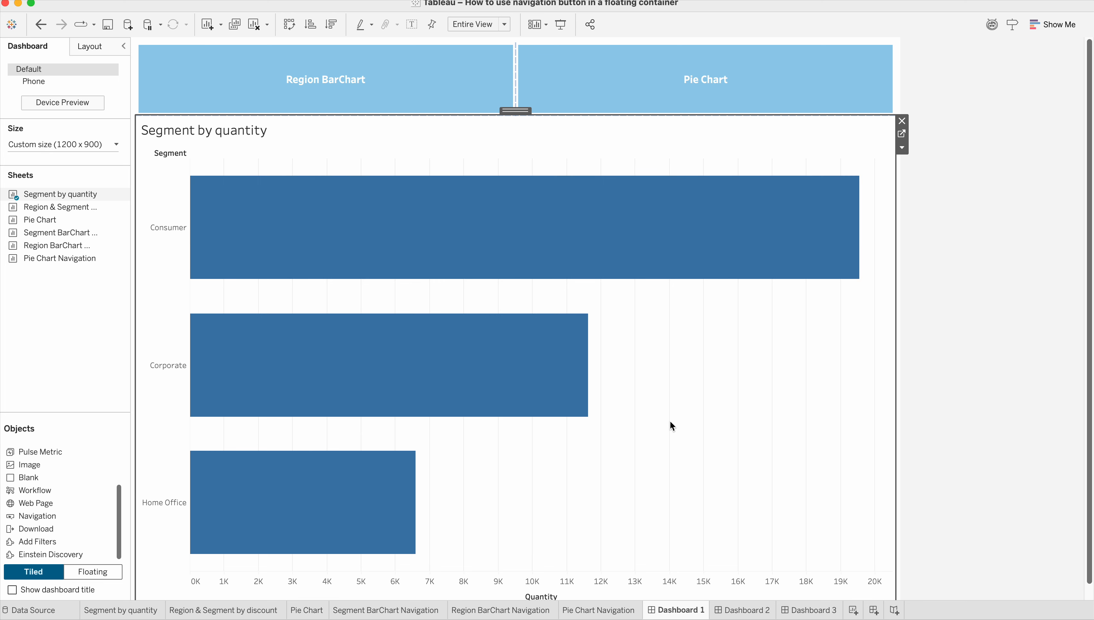
click(393, 214)
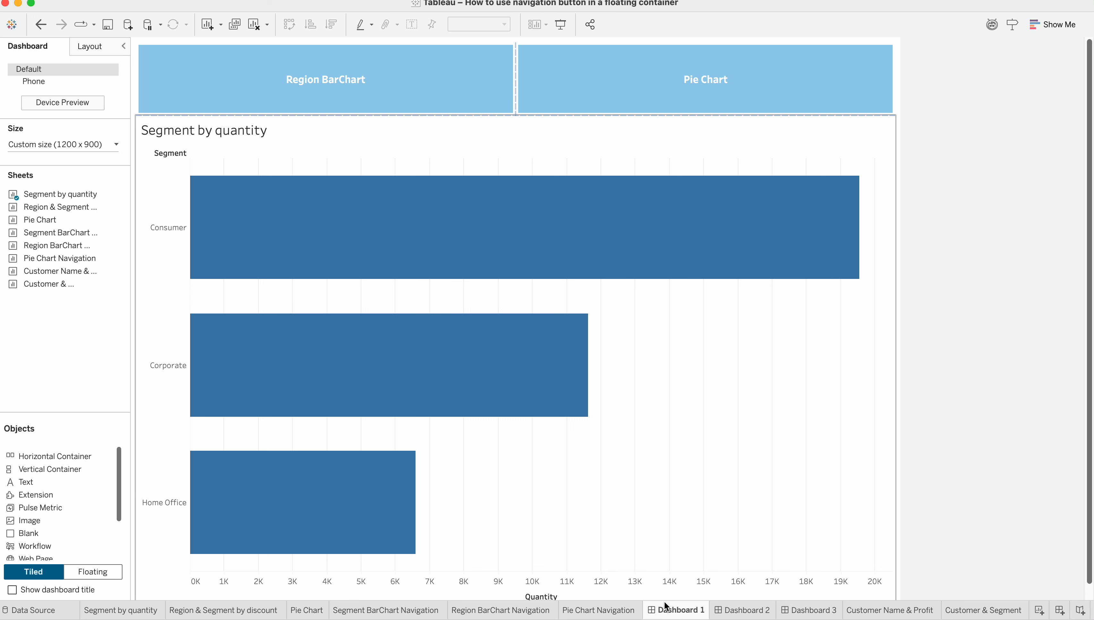
Place a floating Horizontal Container over the Segment by quantity chart and enlarge it to about 975 by 462 pixels.
click(106, 572)
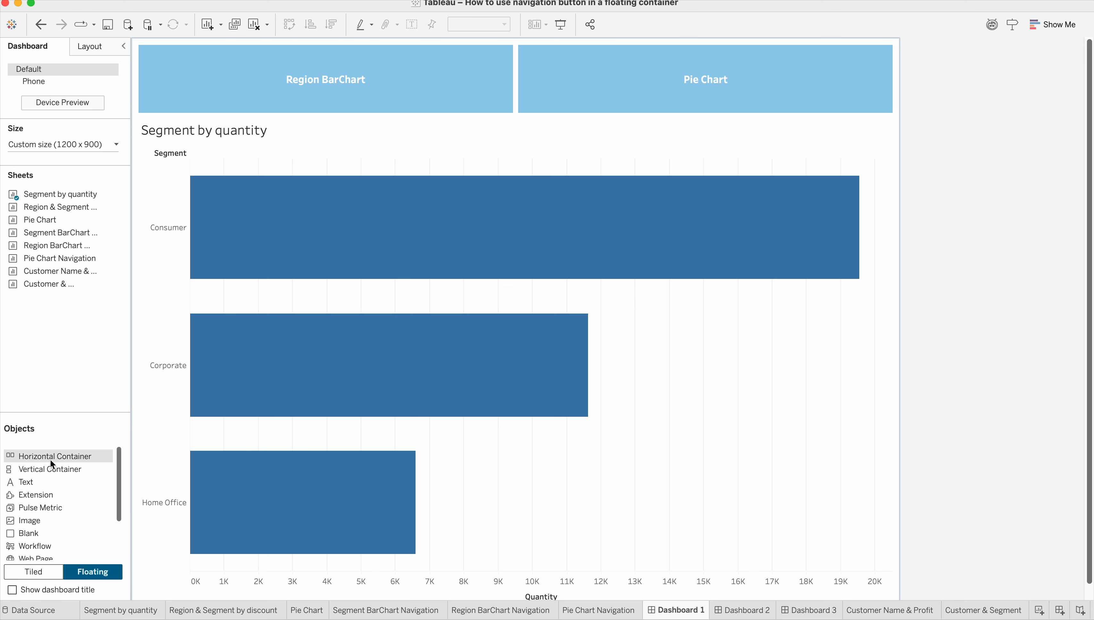
drag(57, 450, 377, 204)
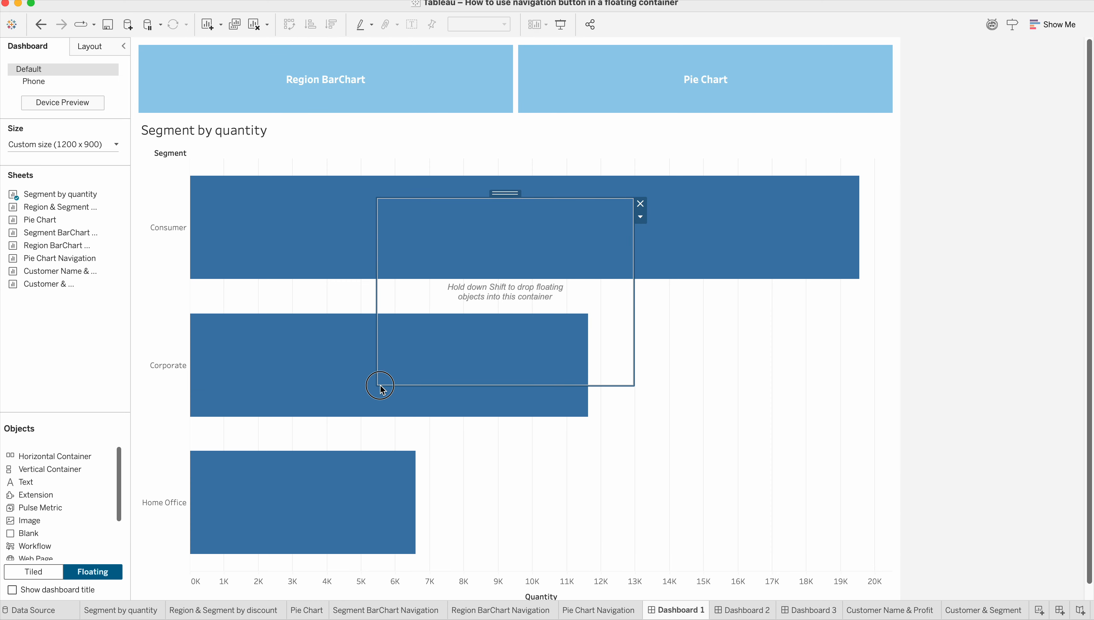
drag(378, 386, 216, 477)
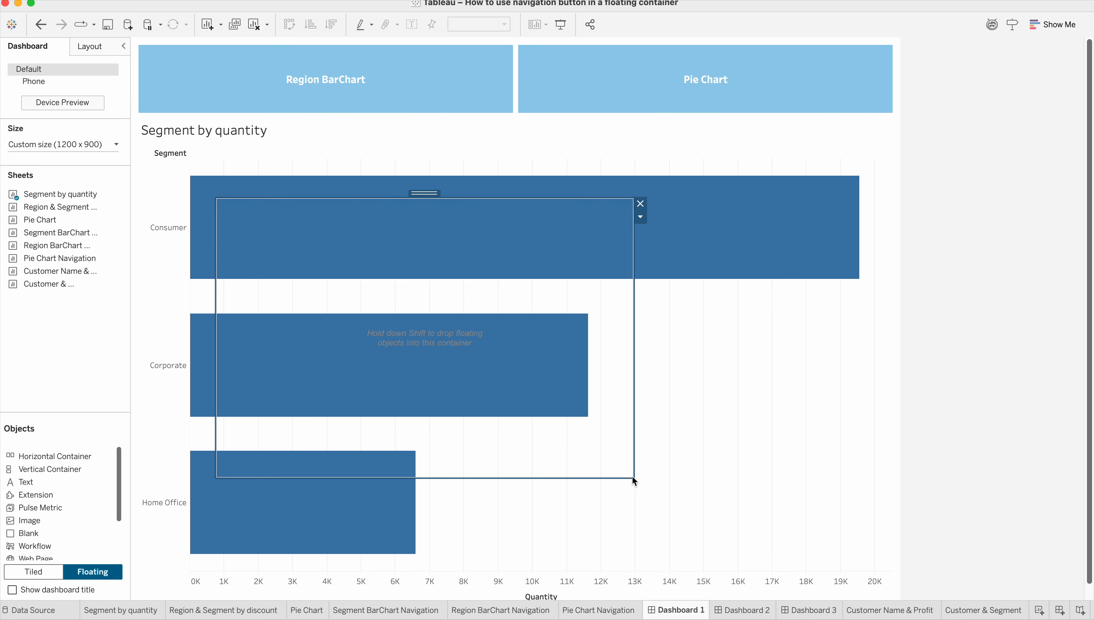
drag(634, 478, 842, 494)
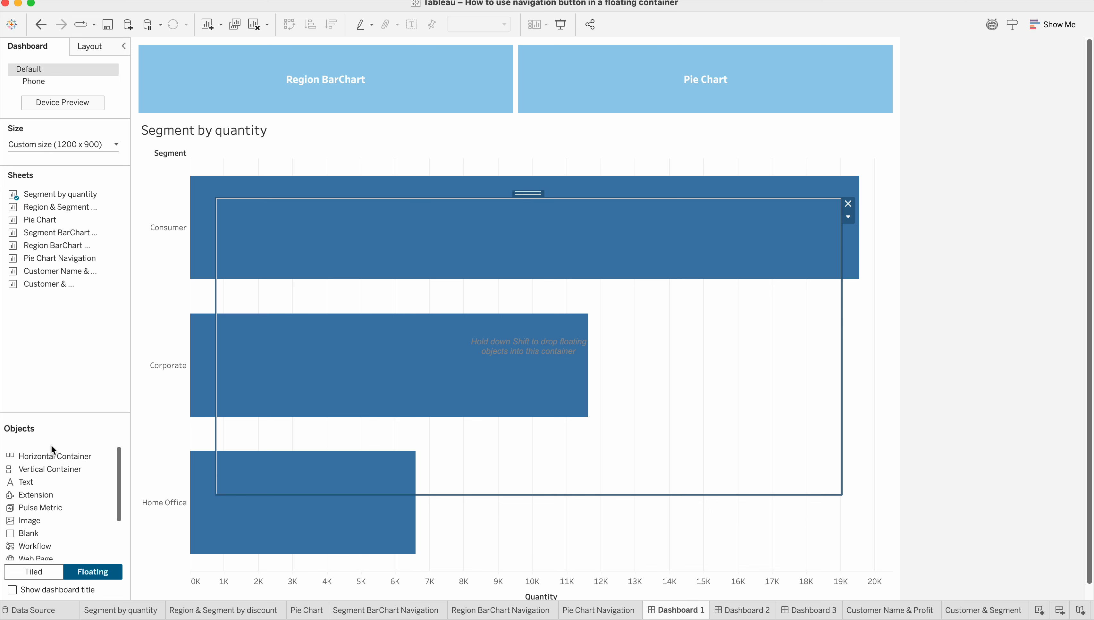
Try placing the Pie Chart sheet as a floating object over the container, and move the container to test whether they are linked.
click(43, 572)
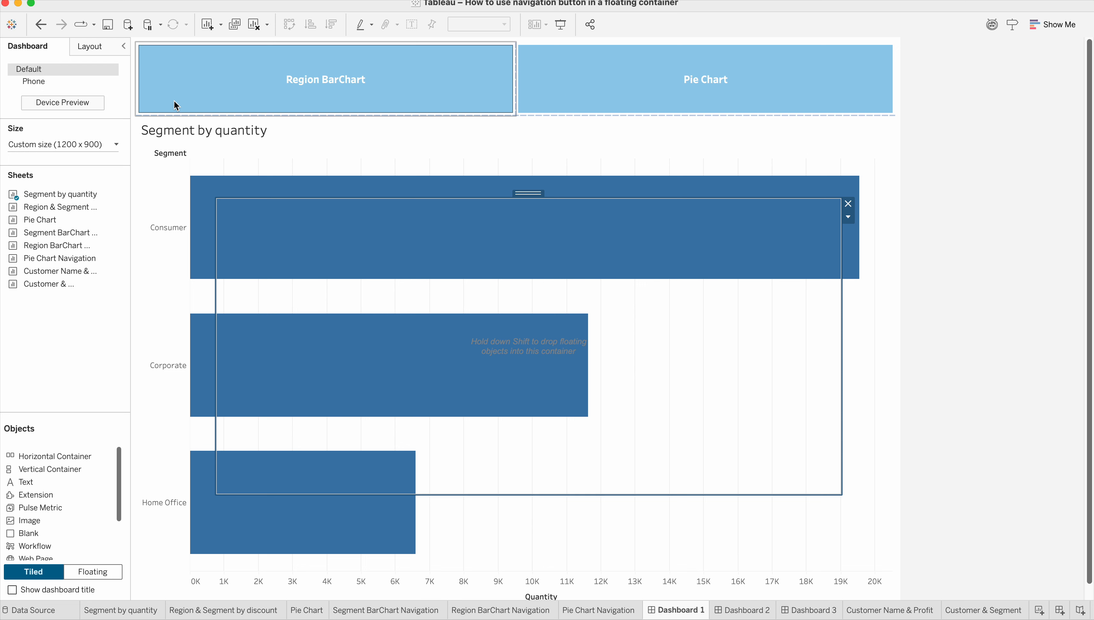
click(105, 577)
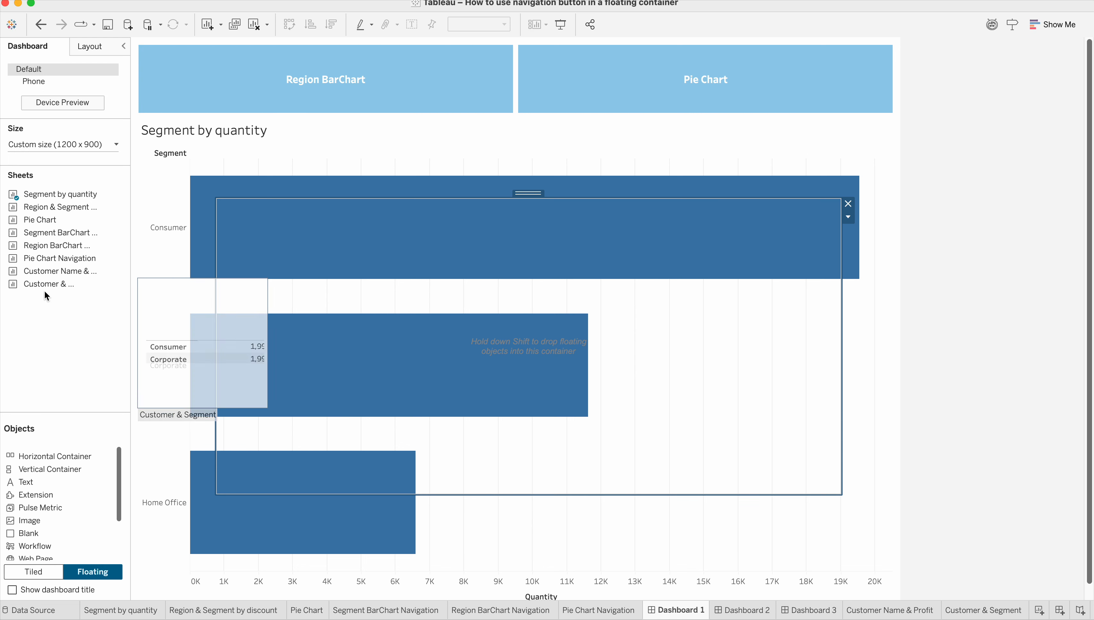
drag(43, 219, 252, 220)
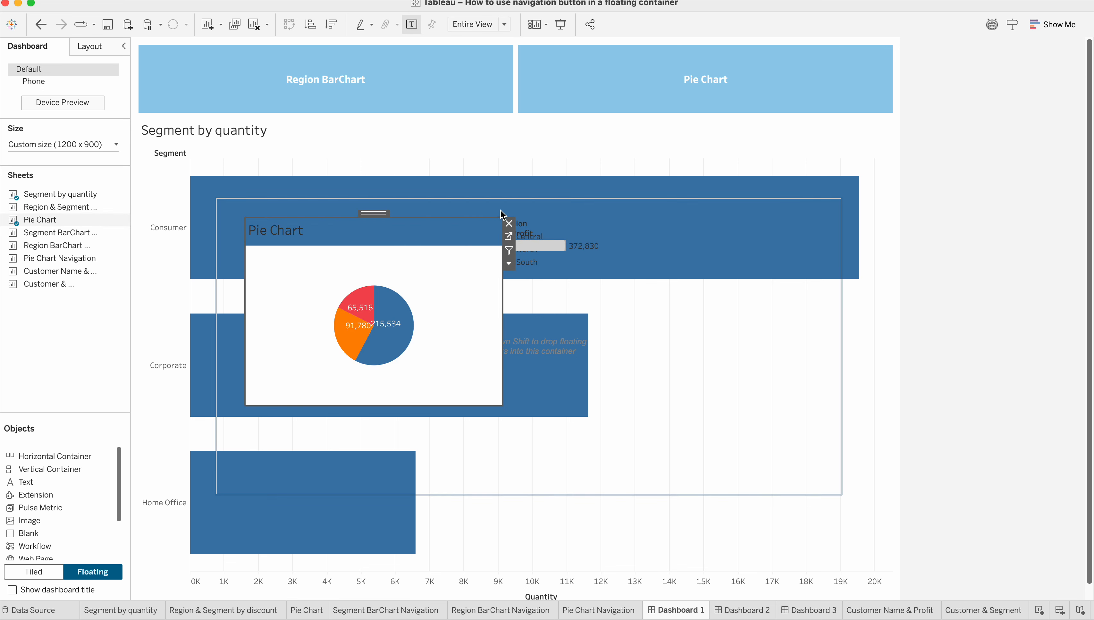
click(523, 210)
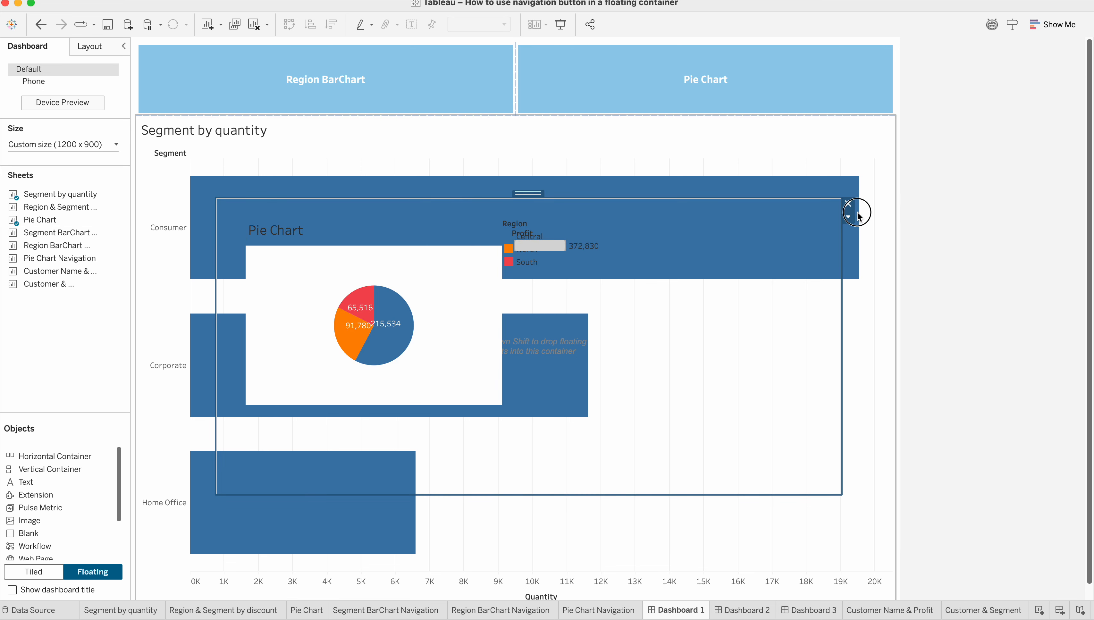
drag(525, 195, 504, 180)
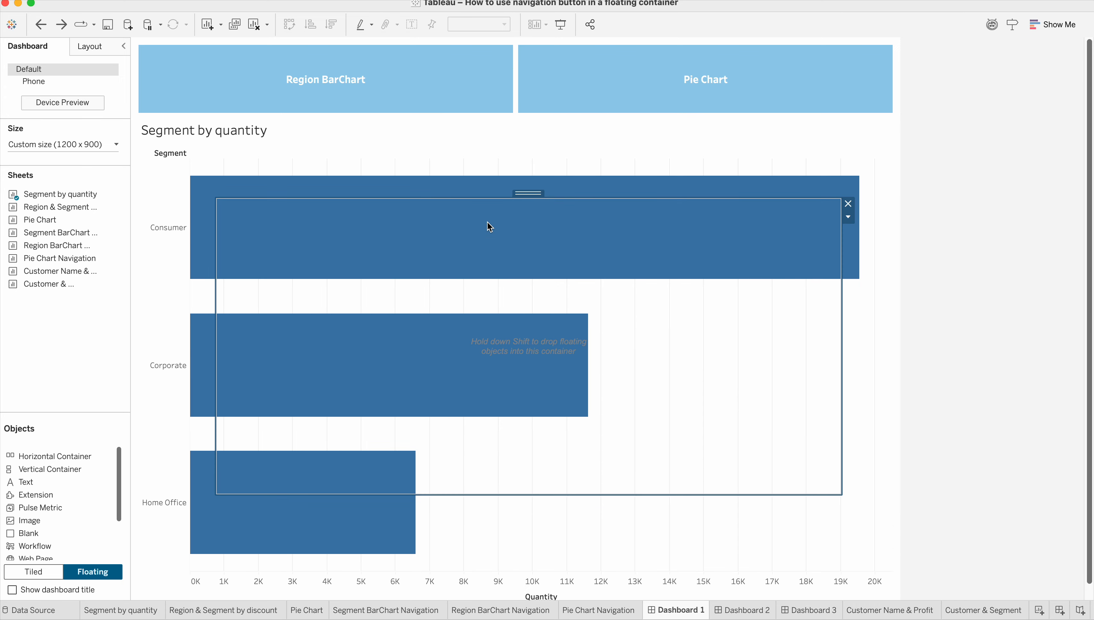
Place the Pie Chart sheet as a tiled object inside the floating Horizontal Container.
click(45, 566)
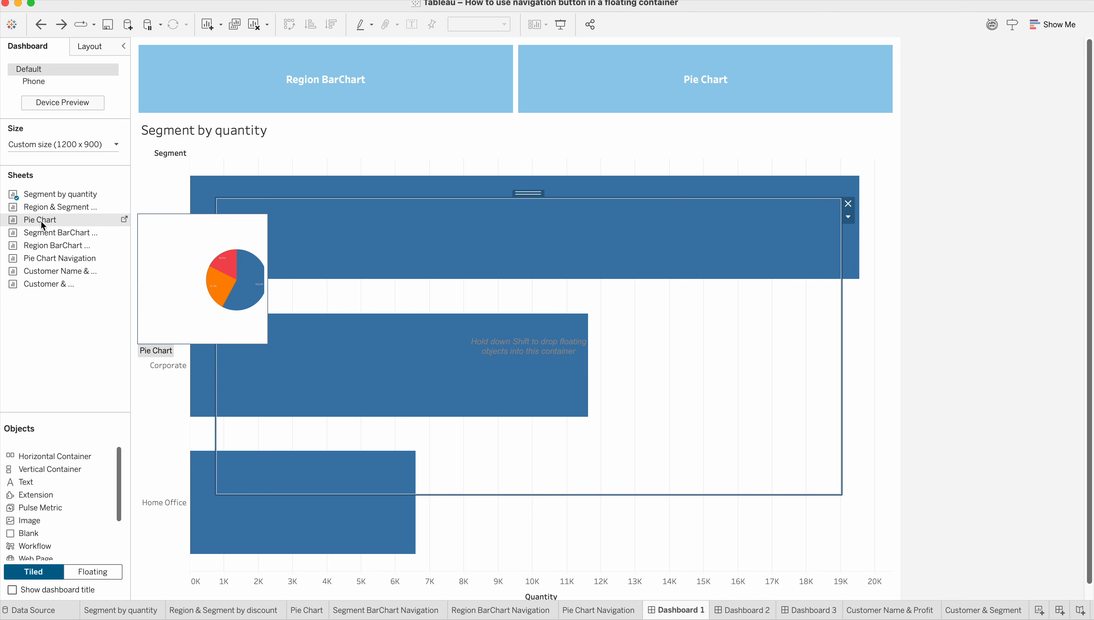
drag(41, 221, 322, 250)
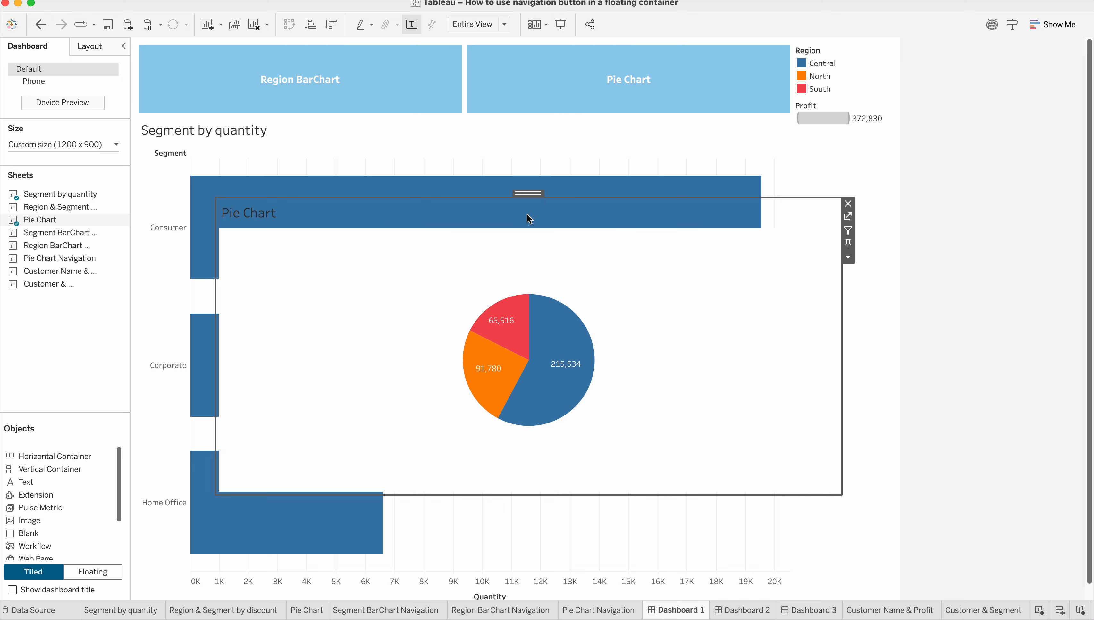
key(super+z)
drag(40, 220, 299, 250)
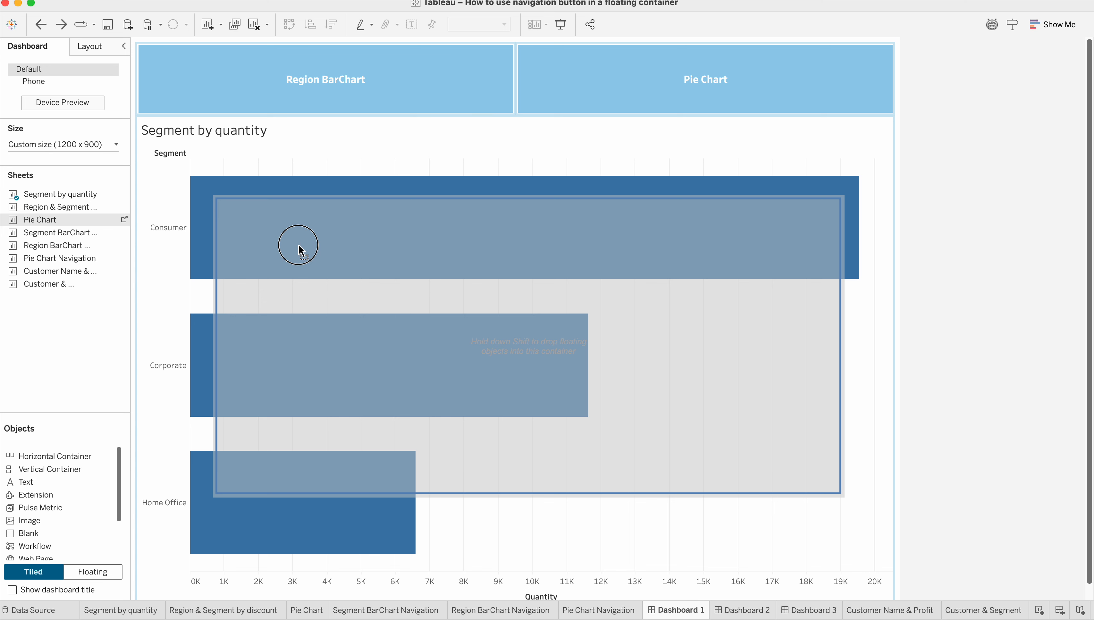
drag(300, 248, 298, 247)
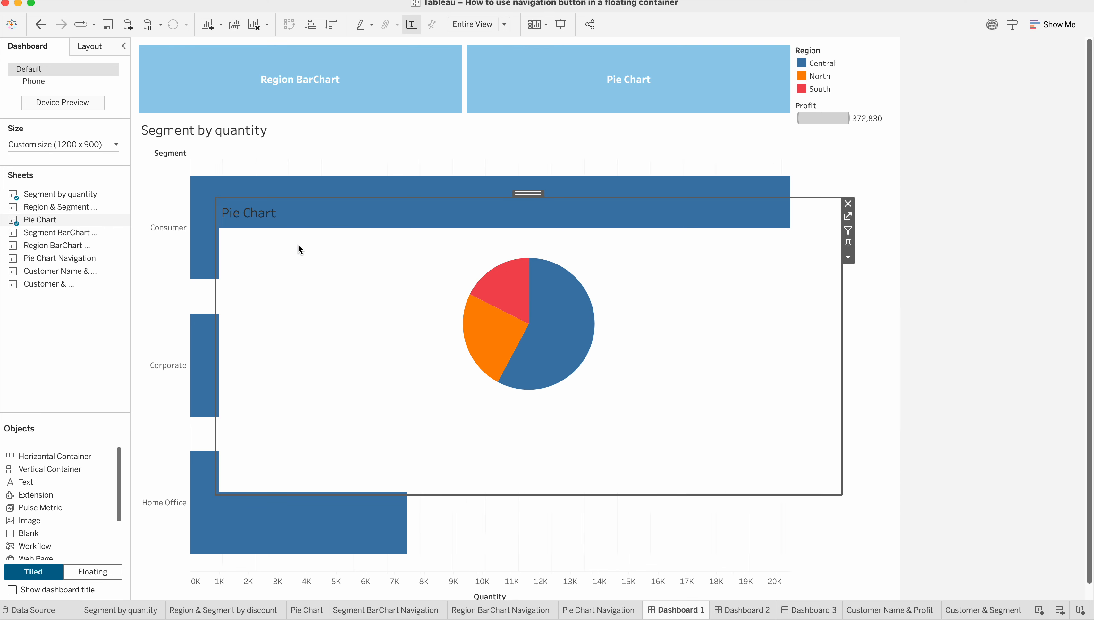
Select the floating container that holds the Pie Chart and move it up and left to about x 89, y 219.
mouse_move(538, 195)
mouse_down()
mouse_move(478, 237)
mouse_move(548, 212)
mouse_move(533, 152)
mouse_move(535, 196)
mouse_up()
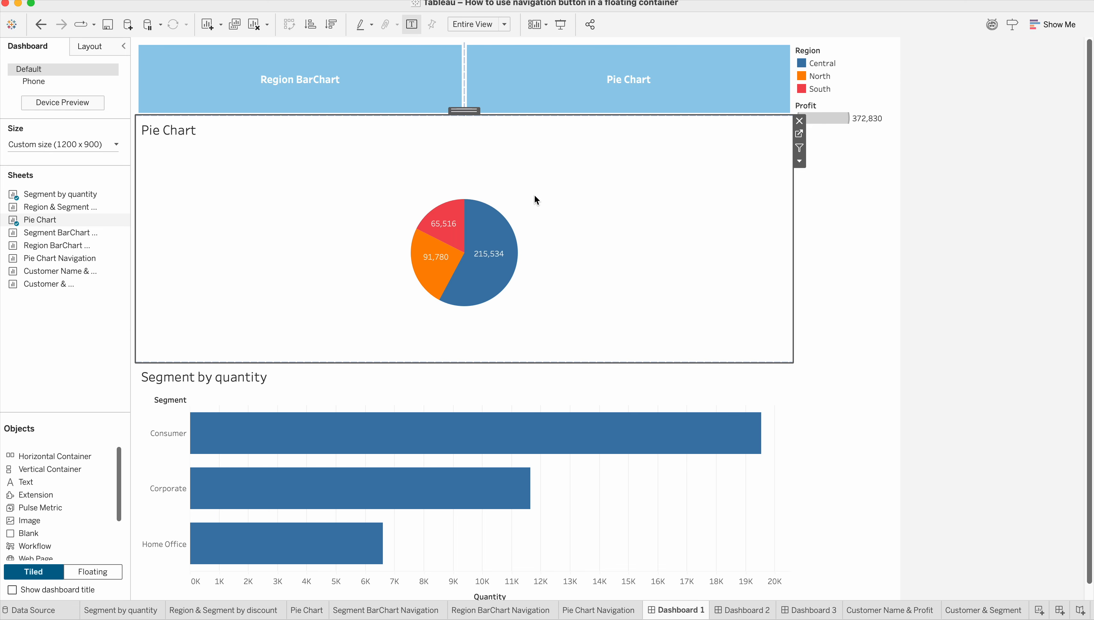
key(super+z)
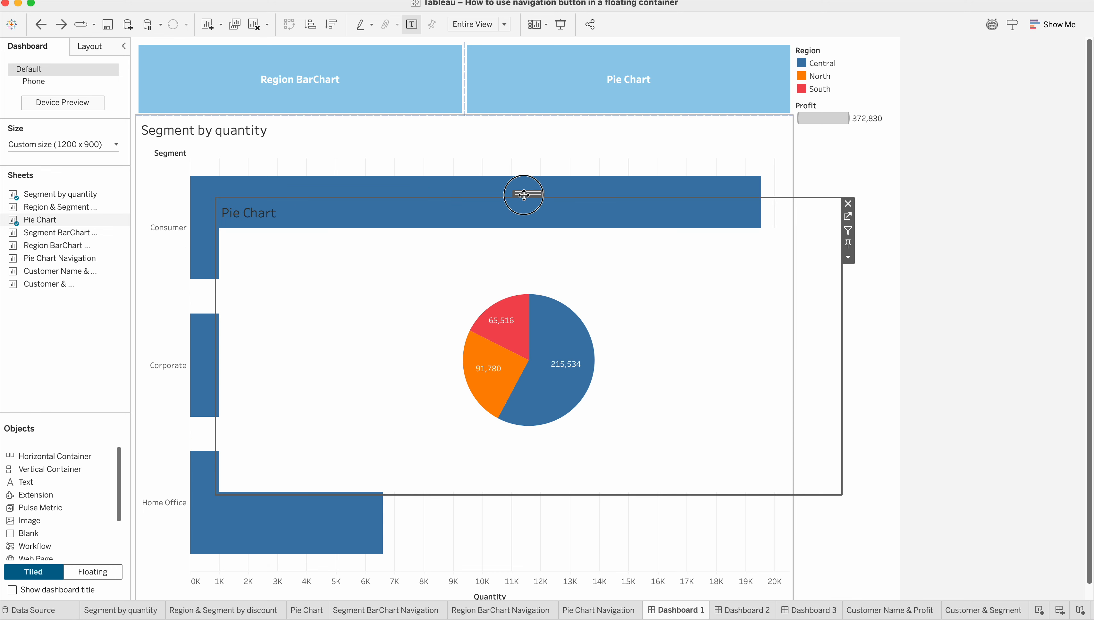
double_click(524, 195)
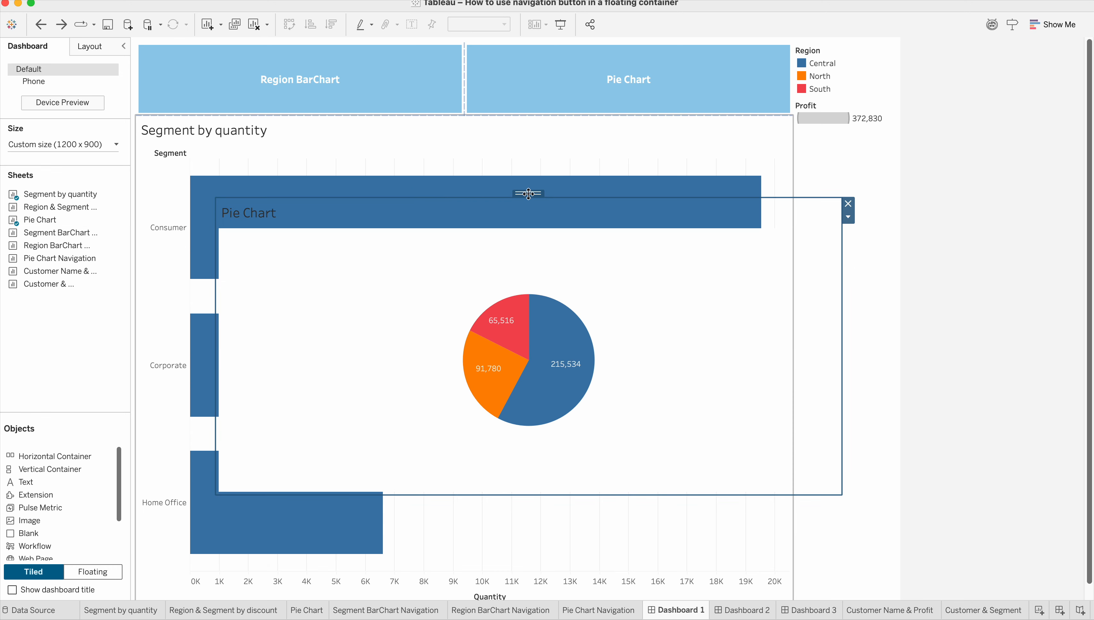
drag(528, 194, 501, 173)
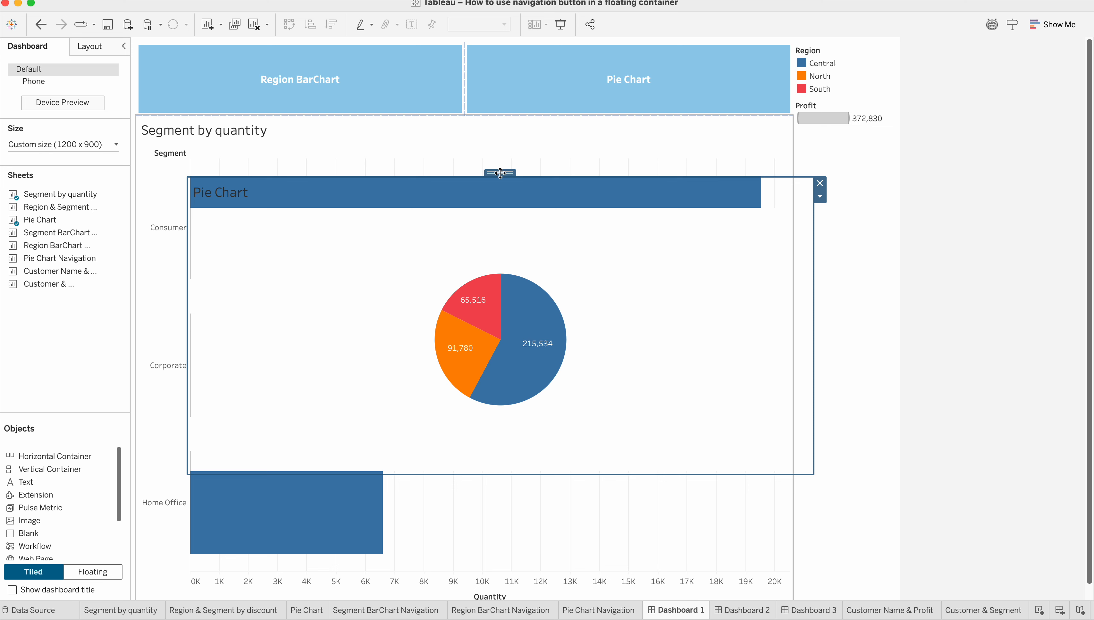
Add the Region & Segment by discount sheet to the right of the Pie Chart in the container and widen the Pie Chart to roughly half.
mouse_move(26, 237)
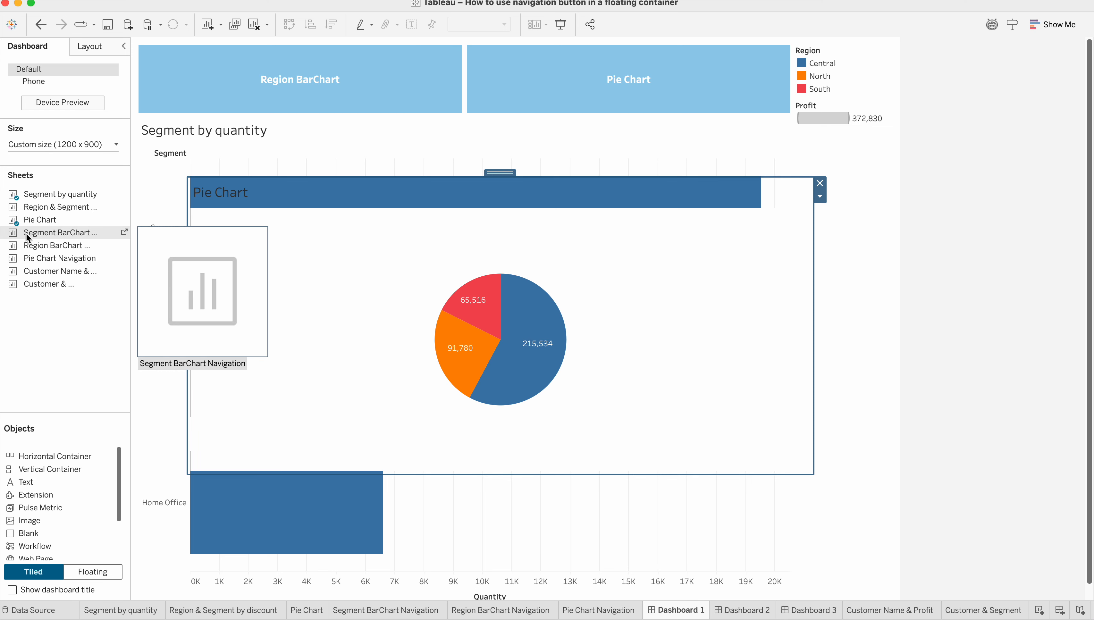
mouse_move(44, 259)
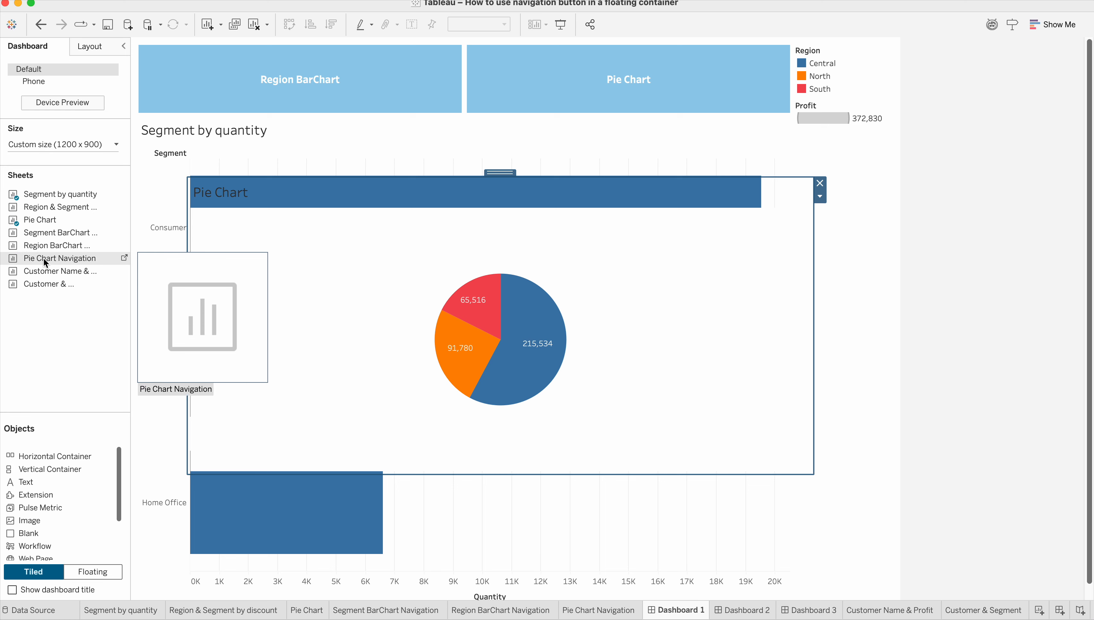
mouse_move(52, 213)
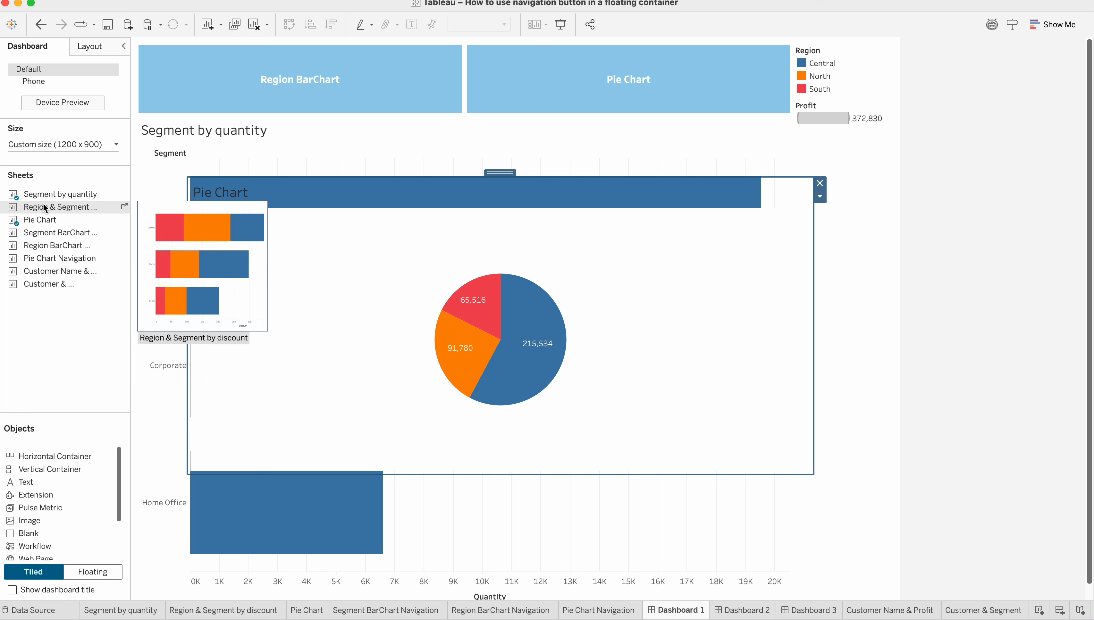
drag(46, 208, 691, 304)
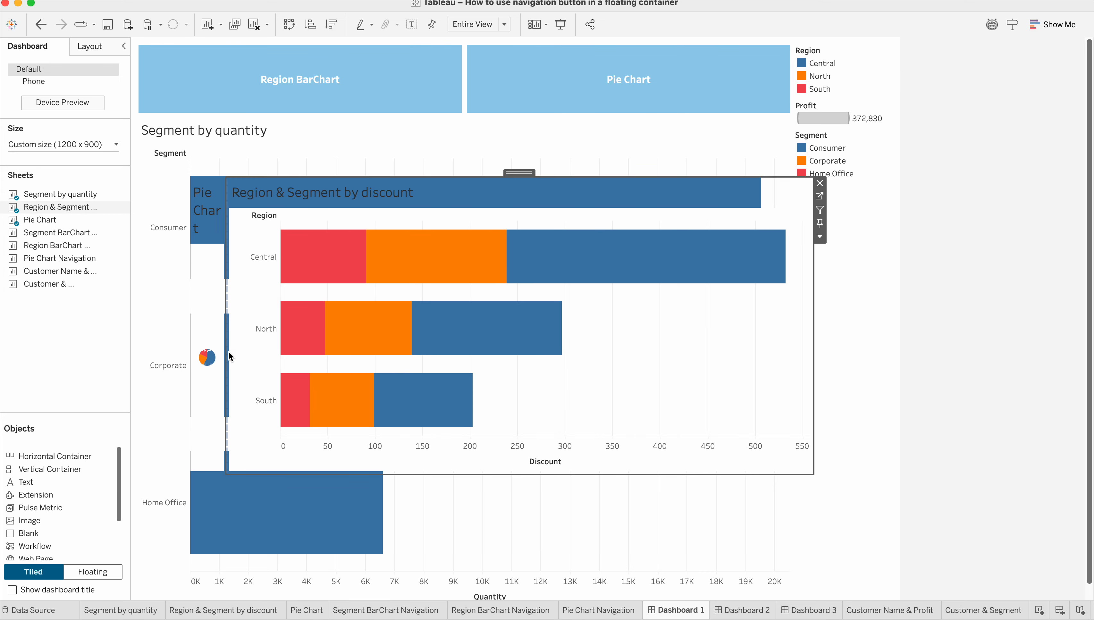
drag(228, 351, 485, 356)
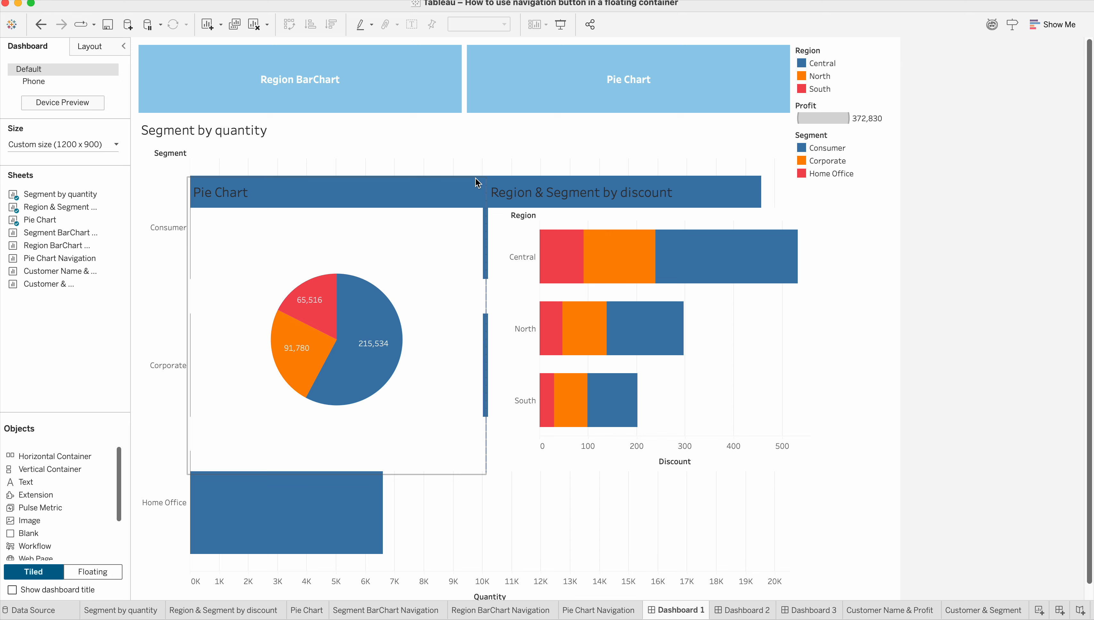
Try giving only the Pie Chart inside the container a solid red border.
click(461, 194)
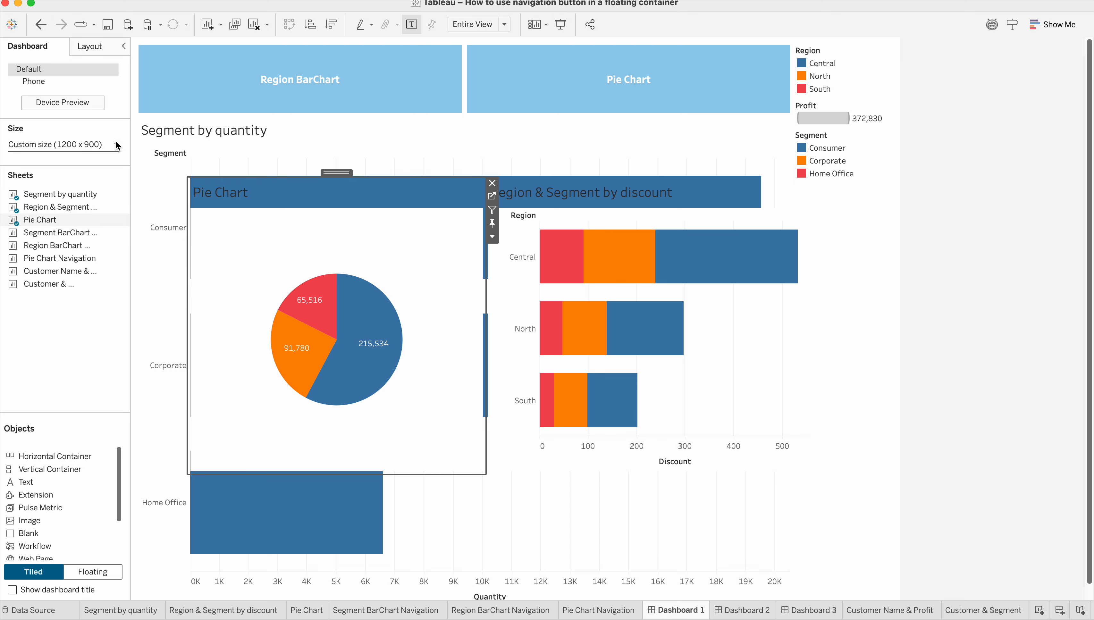
click(105, 46)
click(96, 257)
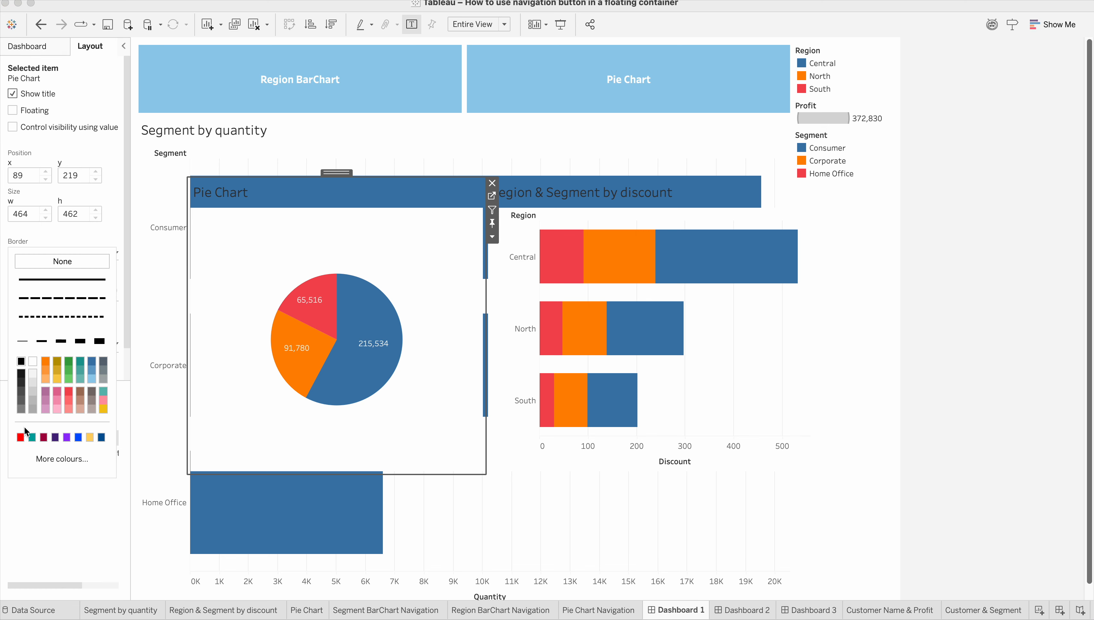
click(21, 437)
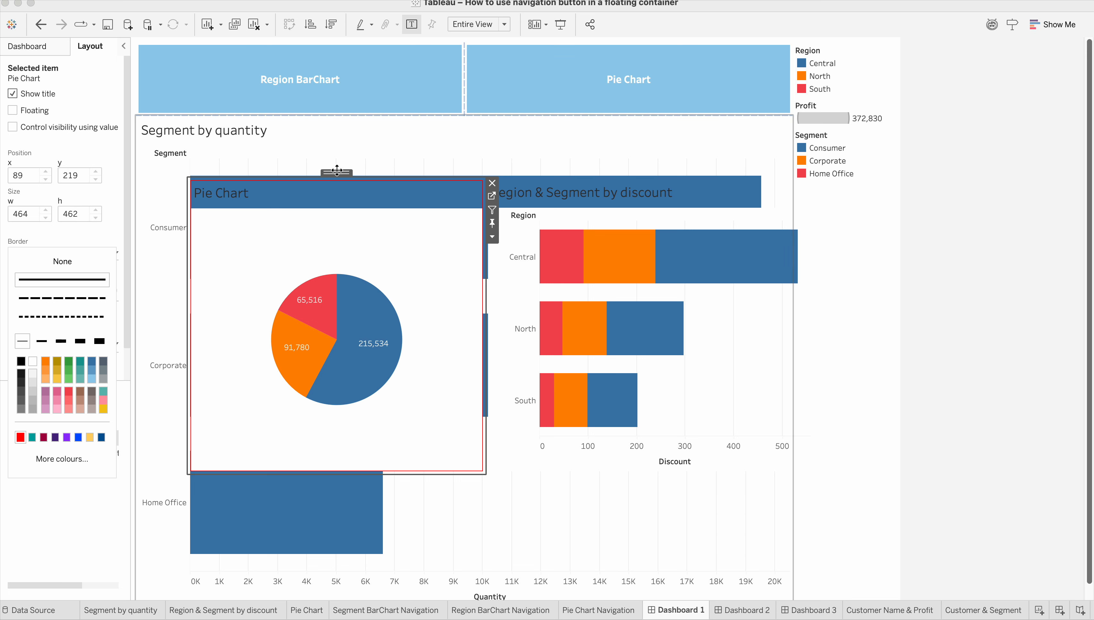
click(349, 153)
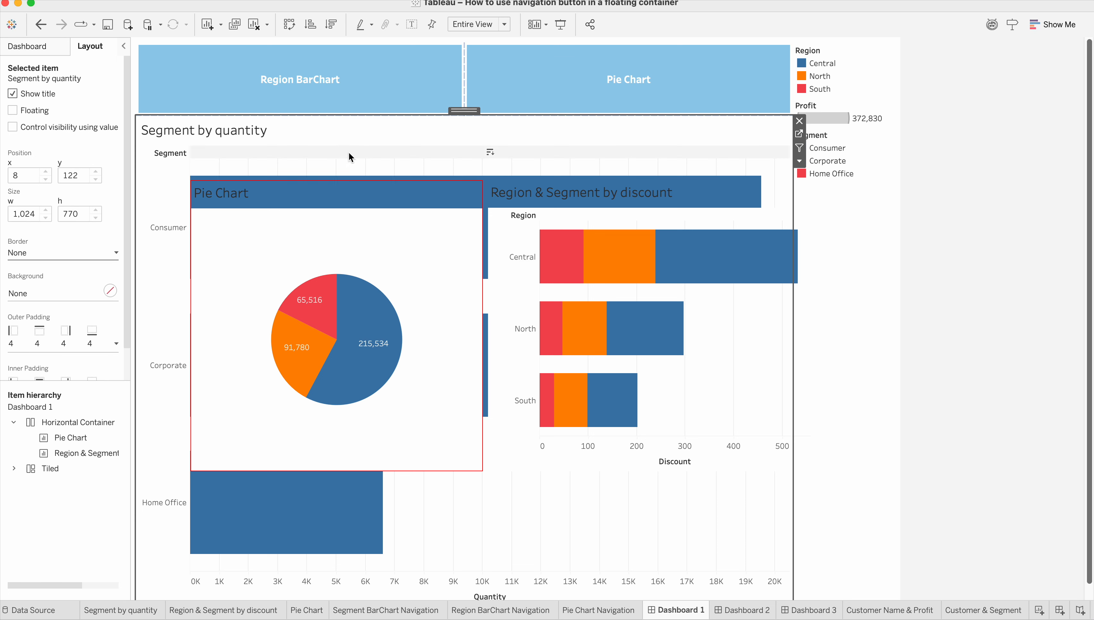
Select the Horizontal Container enclosing both charts and give it a solid red border.
click(340, 190)
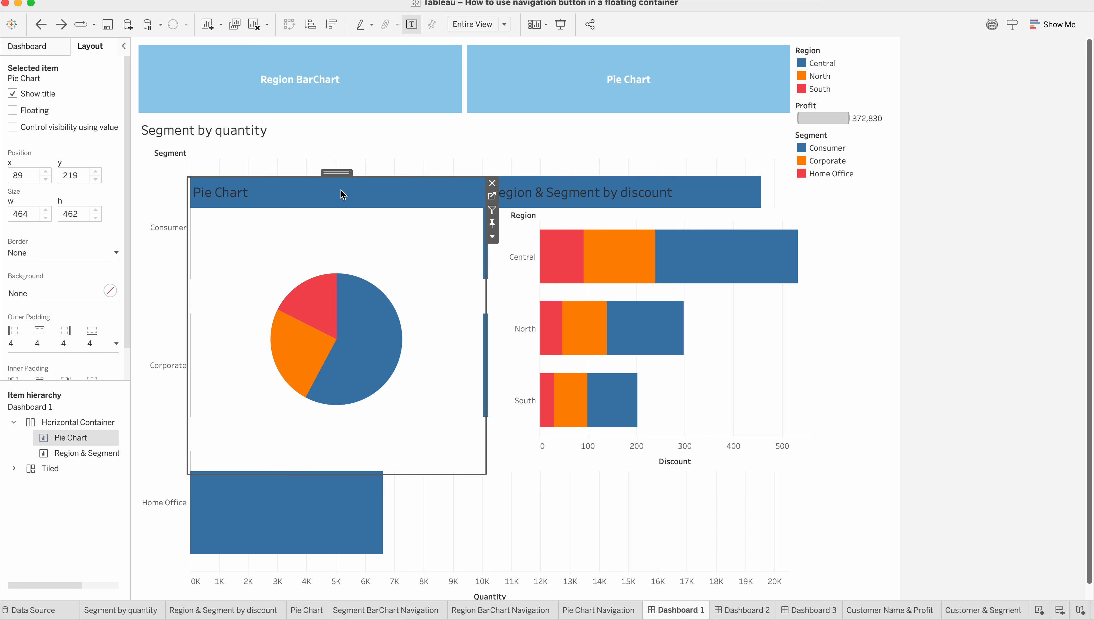
double_click(338, 173)
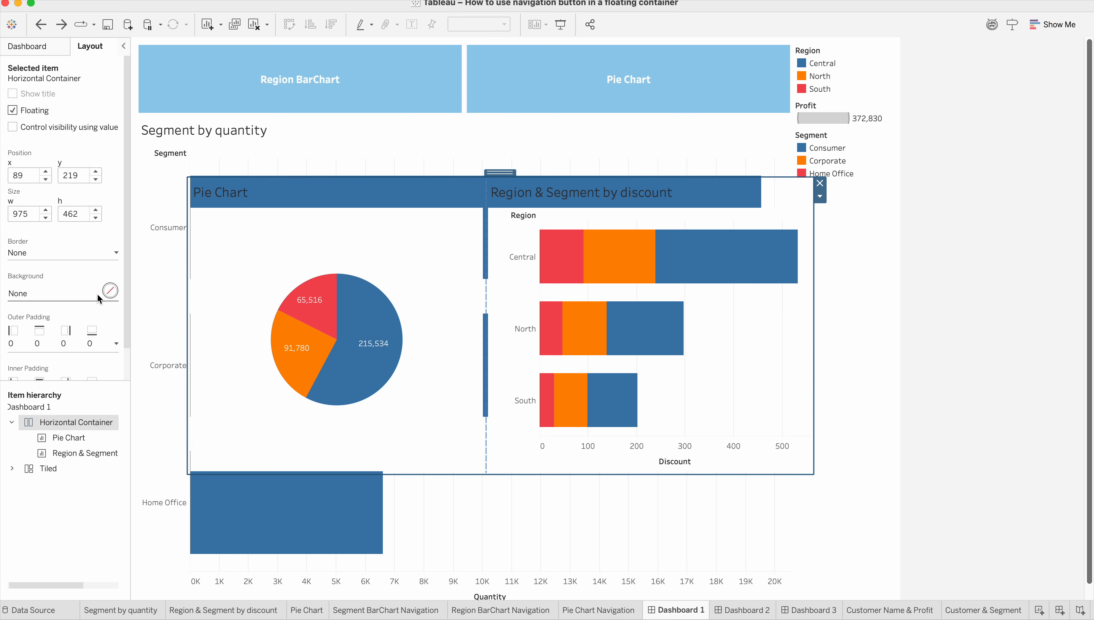
click(76, 252)
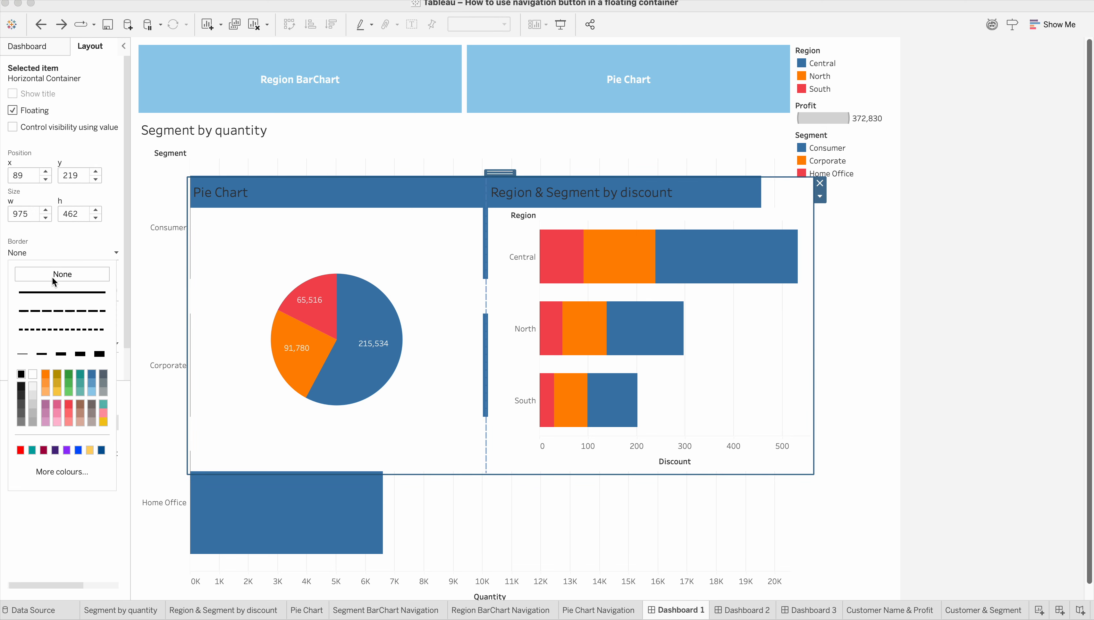
click(21, 450)
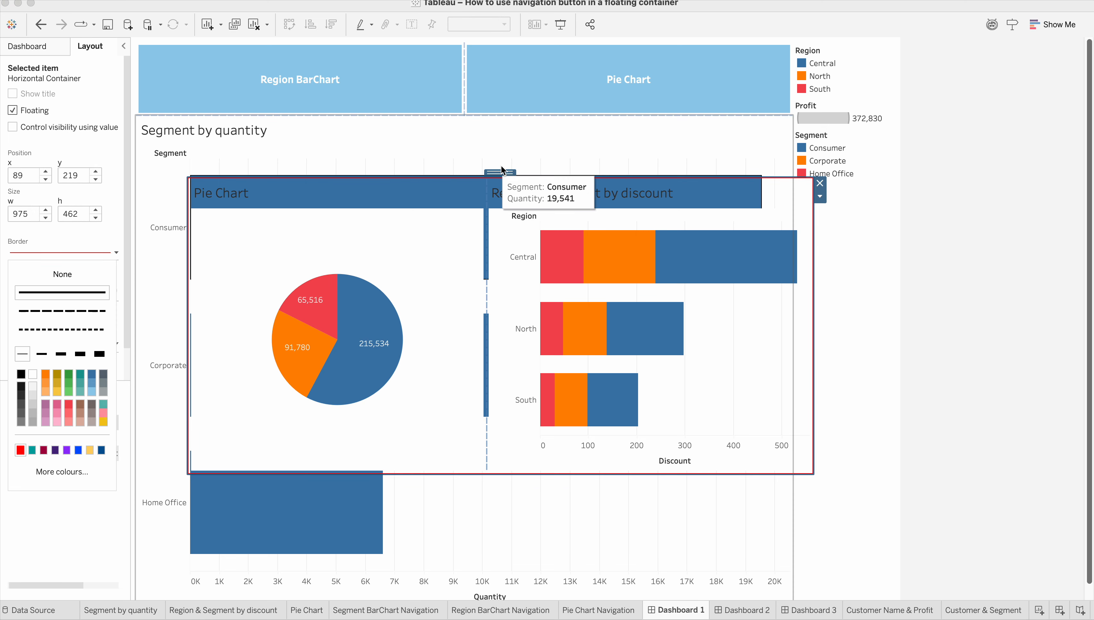
click(518, 157)
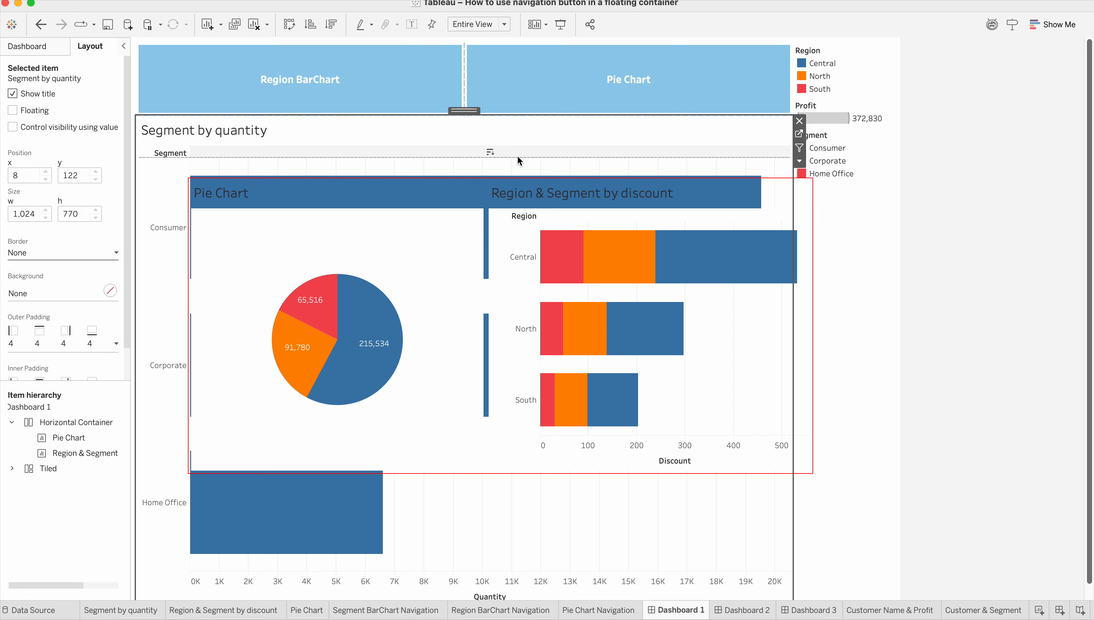
Try to move only the Pie Chart within the floating container, and undo the move.
click(485, 193)
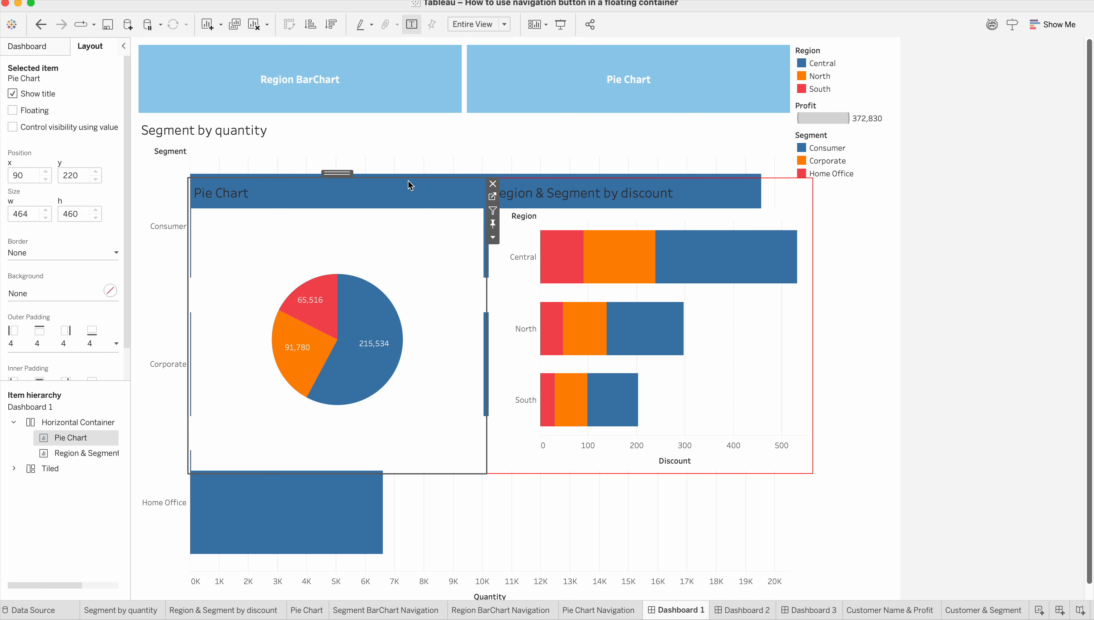
drag(338, 173, 344, 227)
key(super+z)
Select the floating Horizontal Container that encloses both charts and move it down to about x 69, y 317.
click(343, 195)
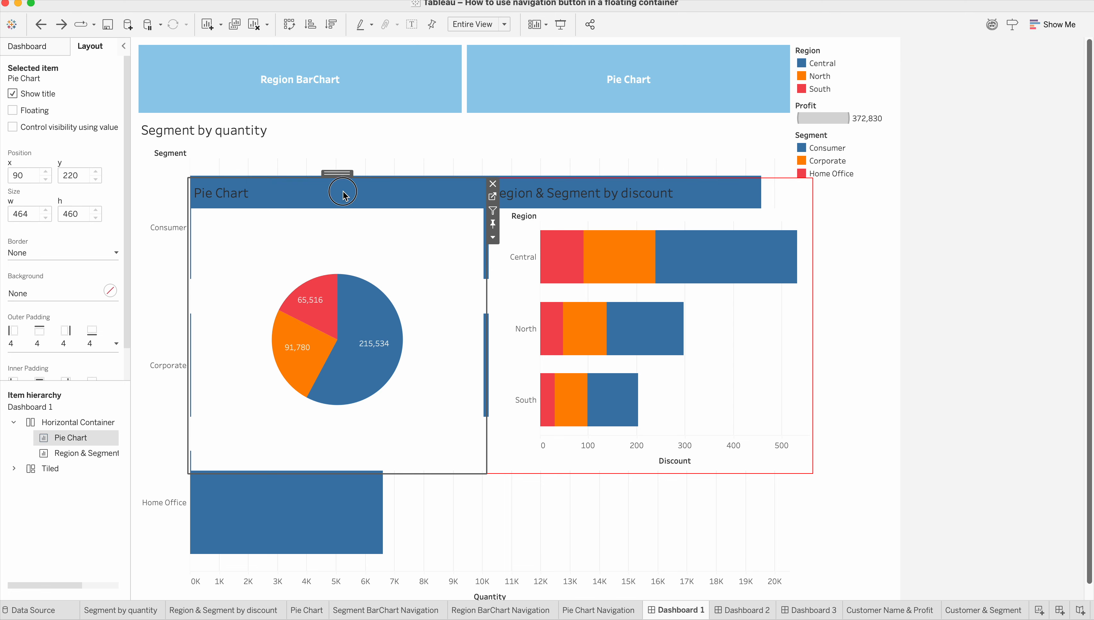
double_click(339, 175)
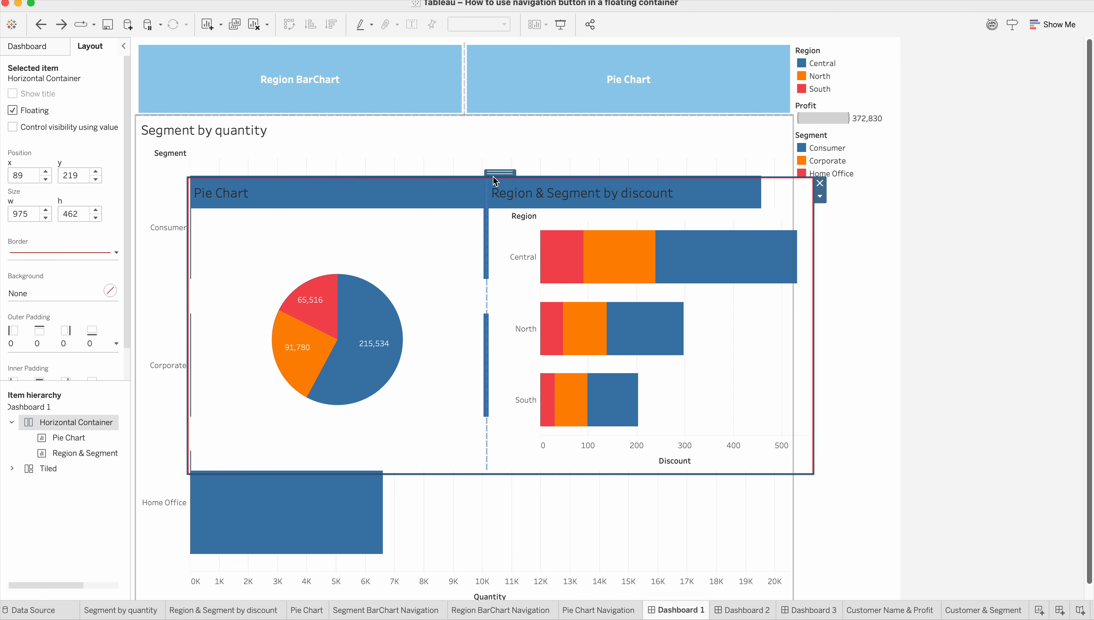
drag(498, 173, 485, 236)
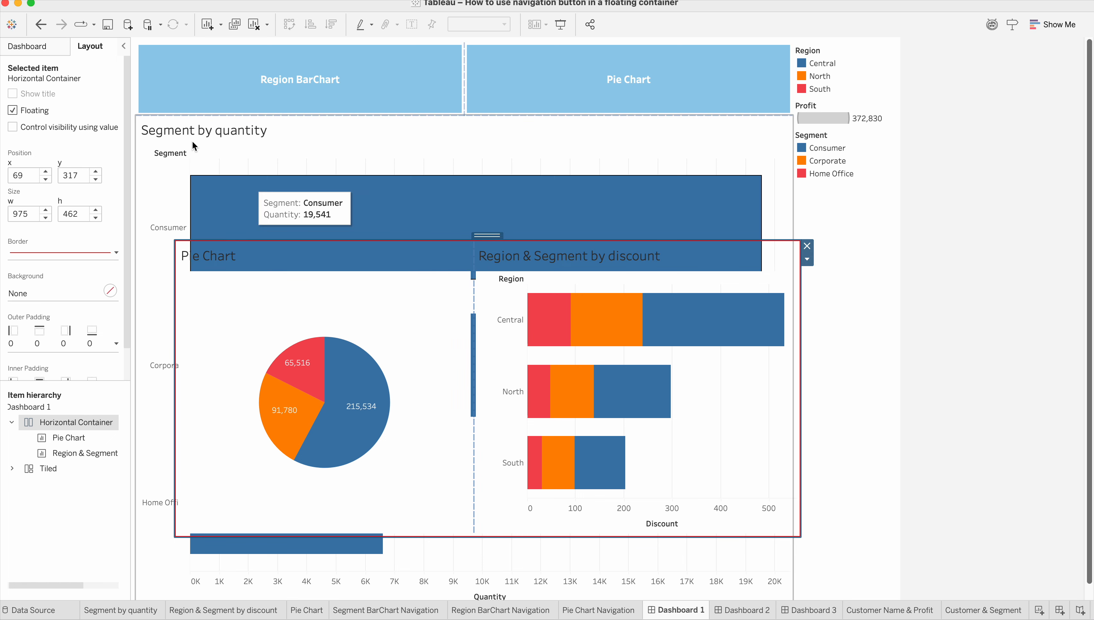
Add a Navigation object to the left of the Pie Chart inside the floating container.
click(27, 46)
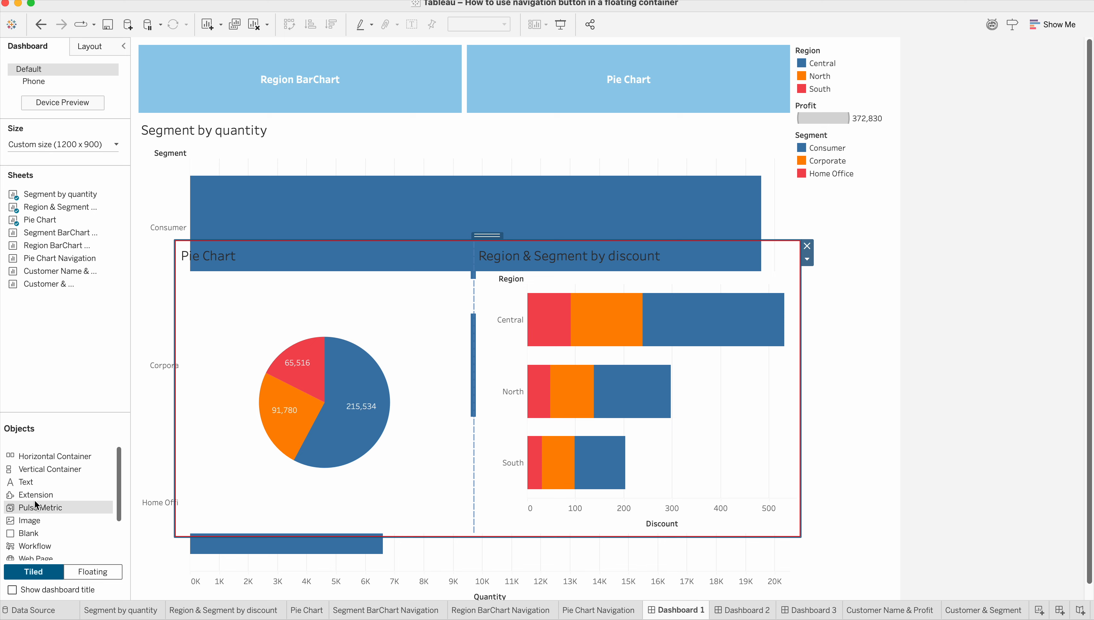
scroll(36, 516, down, 3)
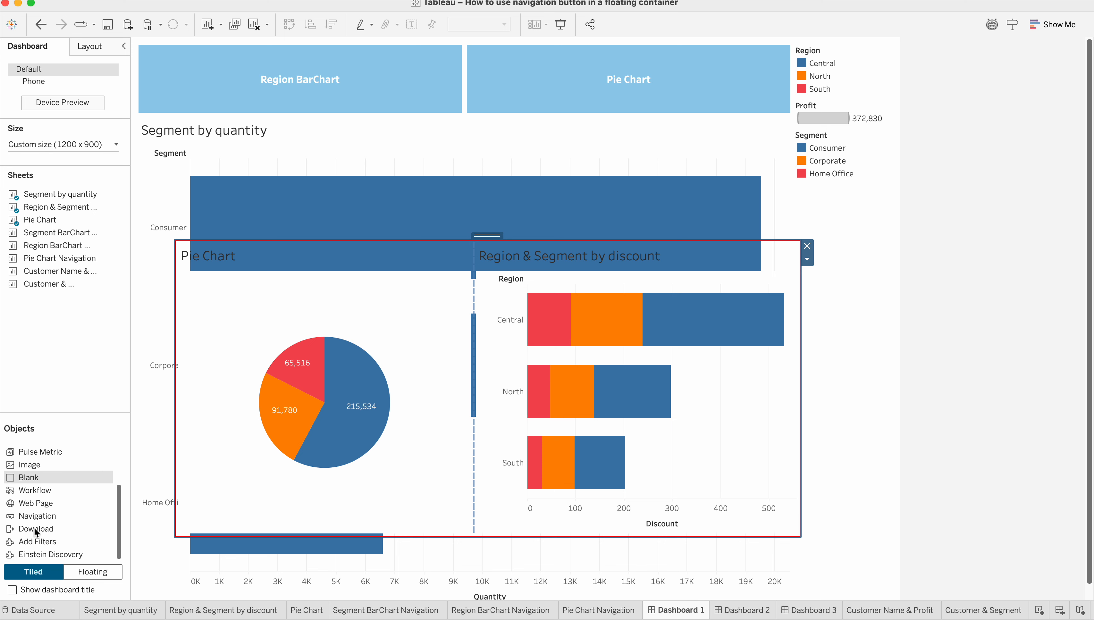
drag(35, 503, 243, 278)
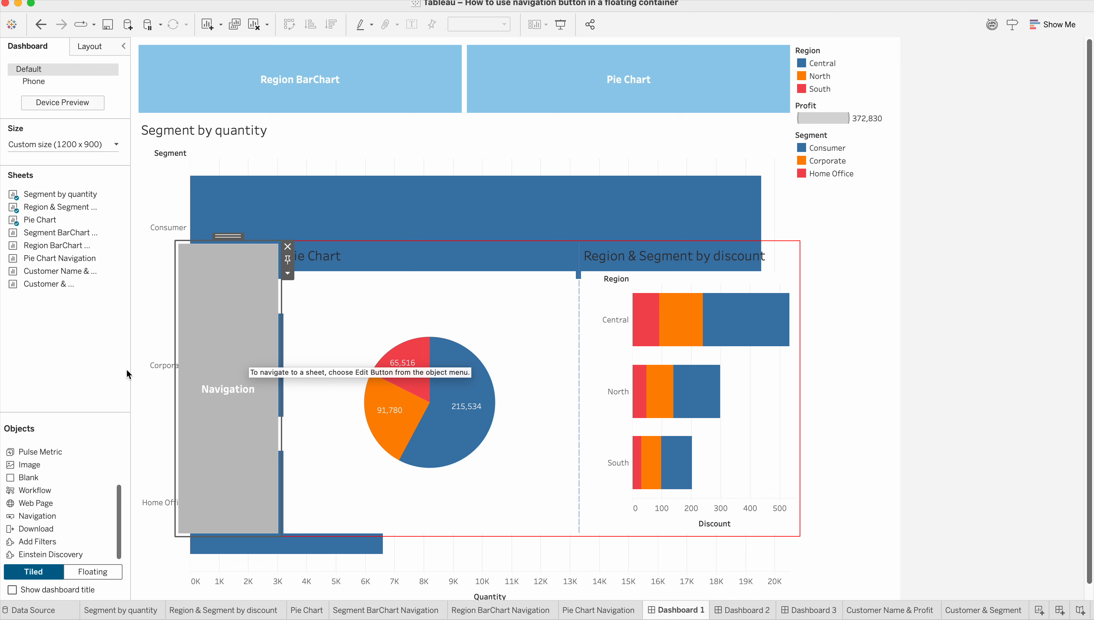
Edit the new navigation button so that it navigates to the Pie Chart sheet.
double_click(238, 328)
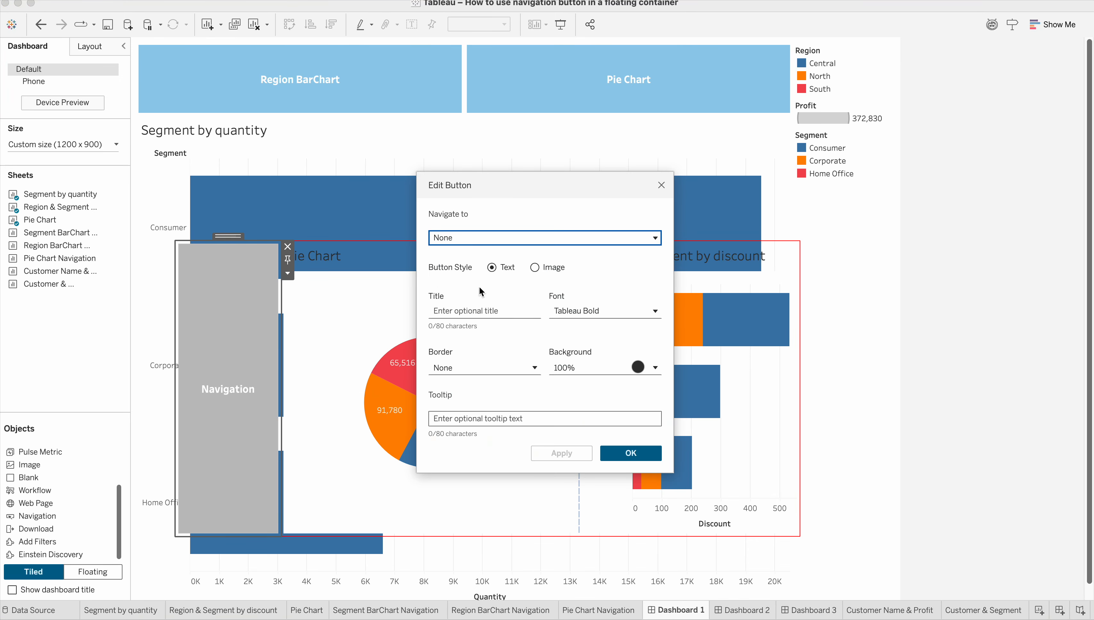
click(495, 232)
scroll(493, 312, down, 5)
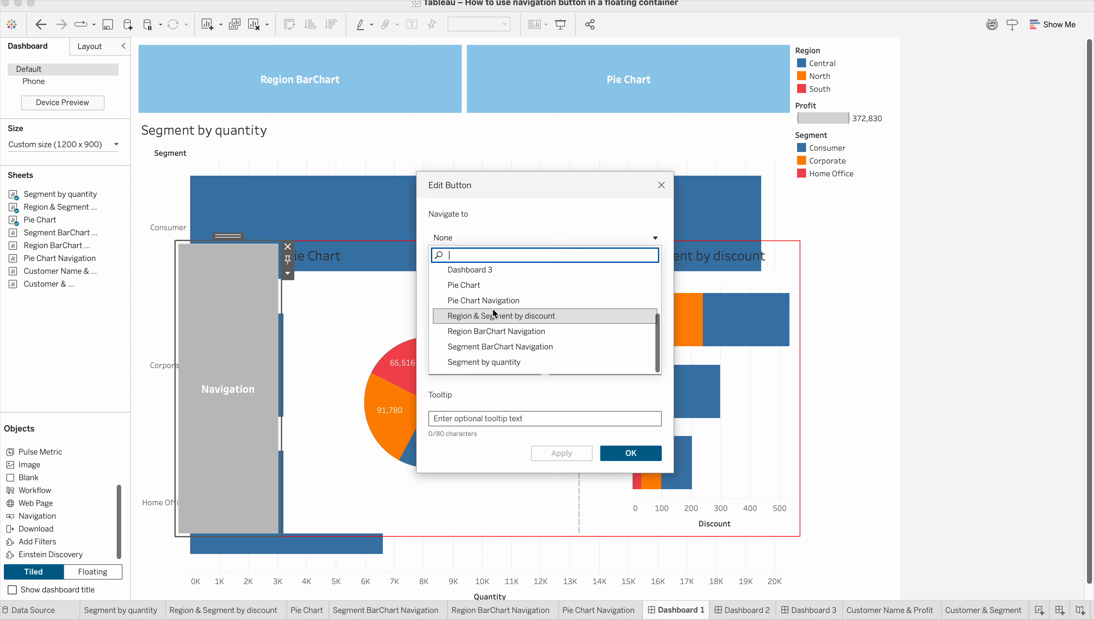
scroll(494, 301, up, 3)
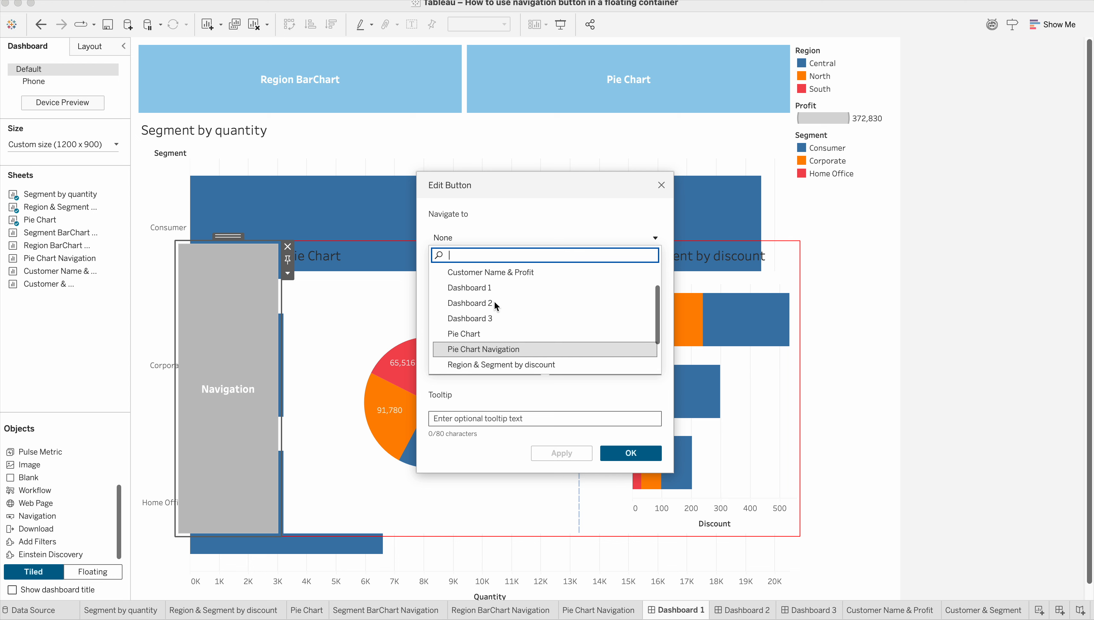
scroll(494, 301, down, 3)
scroll(495, 302, up, 5)
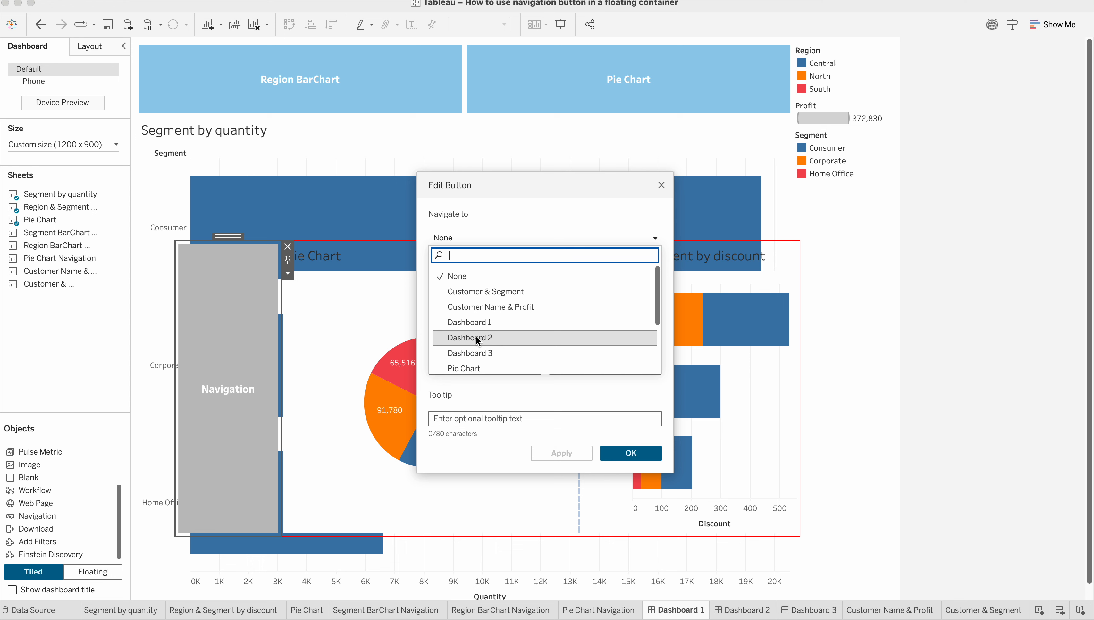
scroll(481, 345, down, 5)
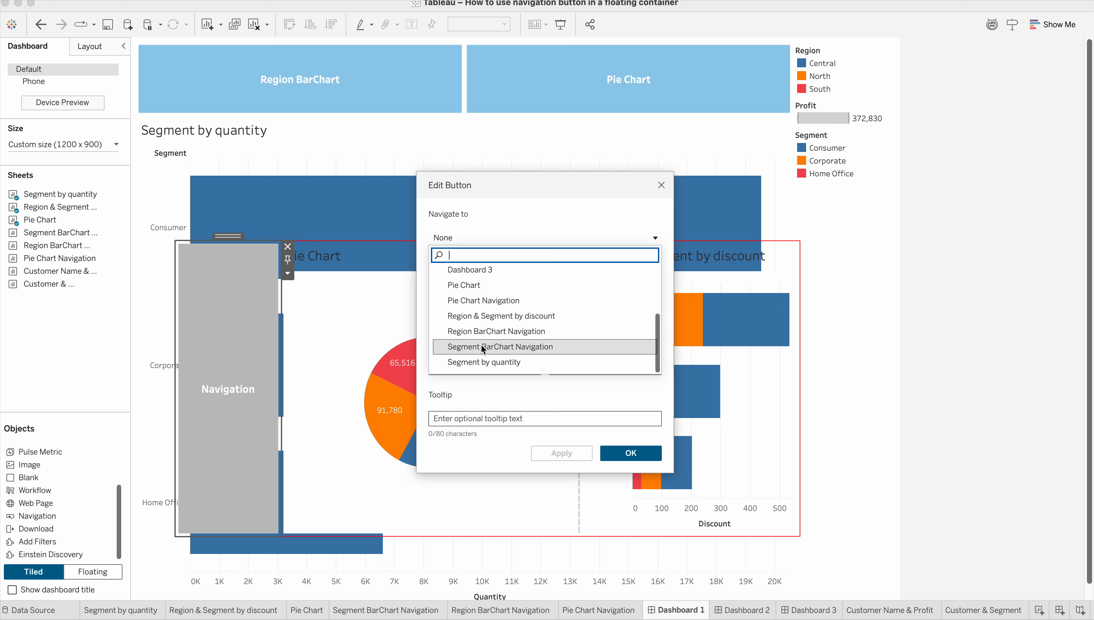
click(466, 286)
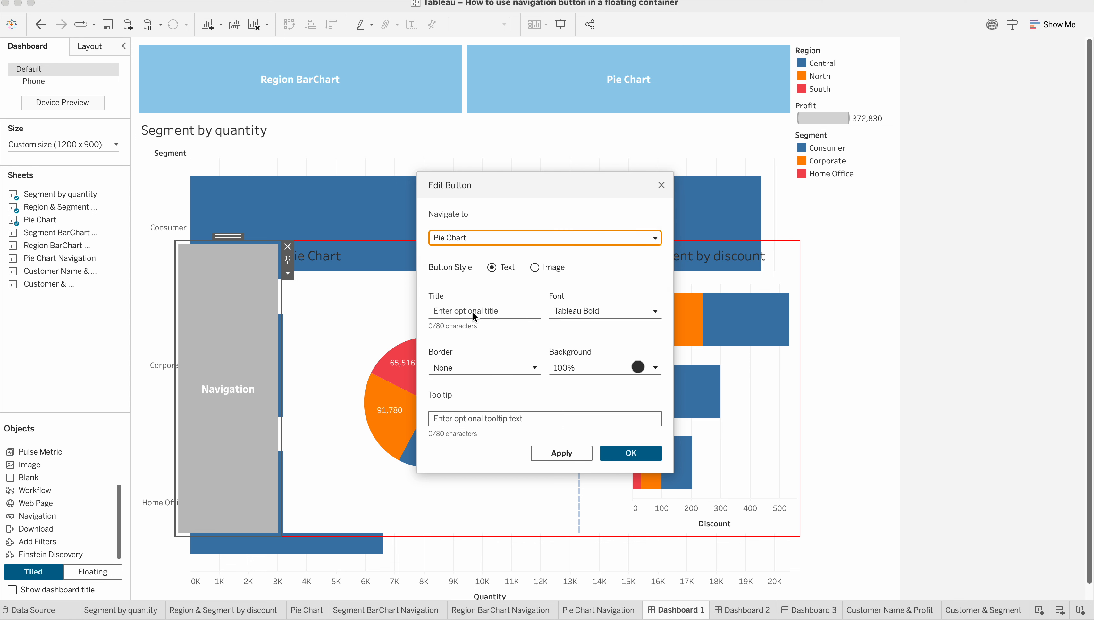
Title the navigation button "Pie chart", keep its default background, and apply the button settings.
click(457, 310)
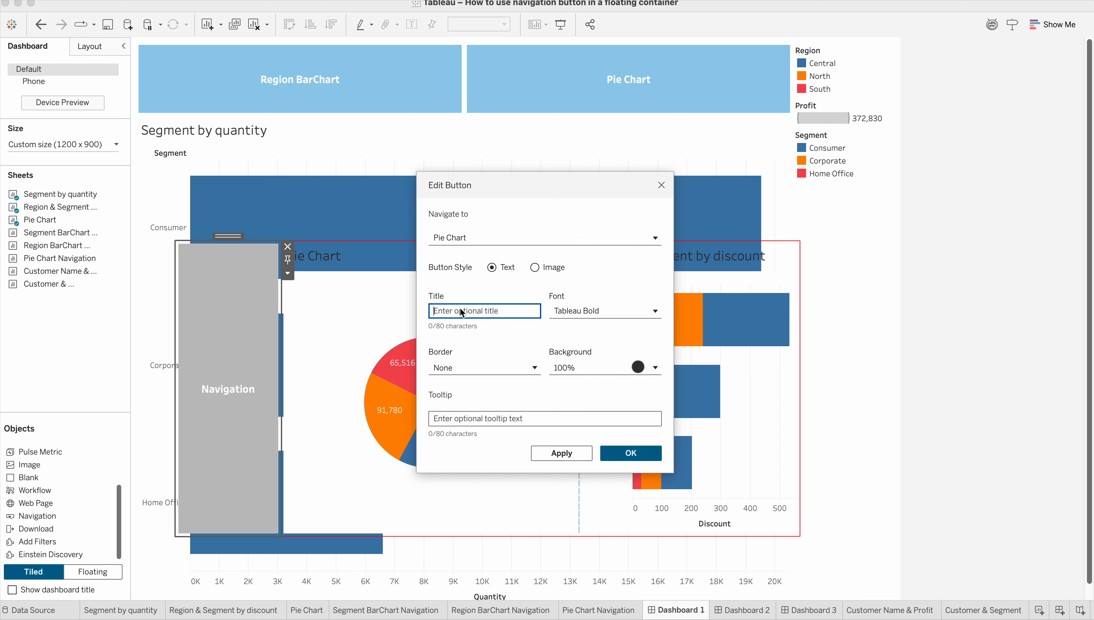
text(Pie chart)
click(656, 368)
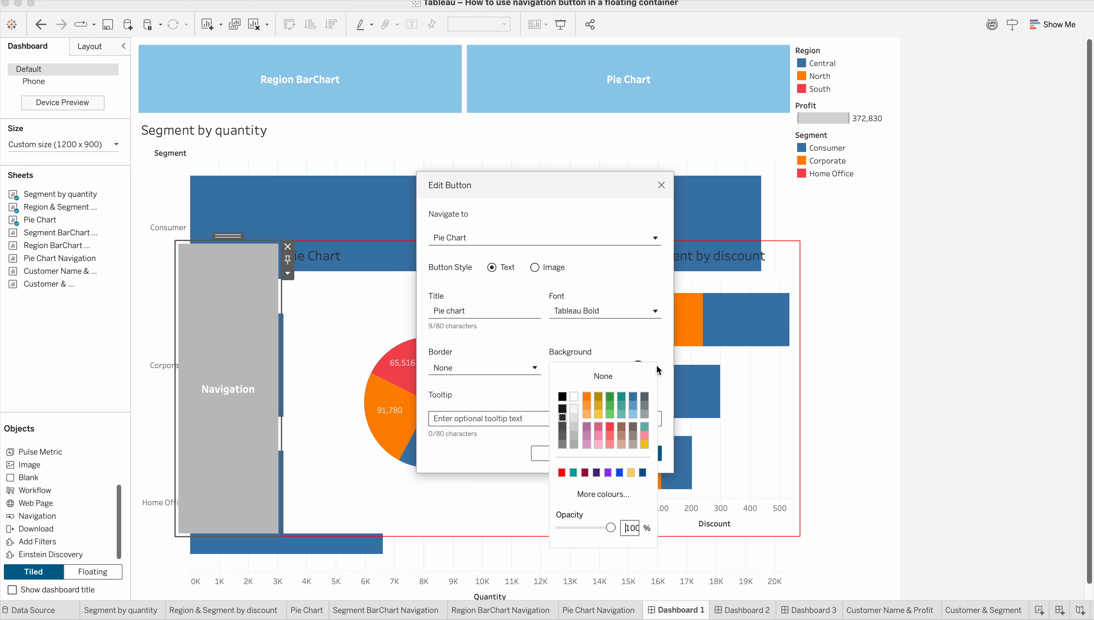
click(478, 476)
click(562, 453)
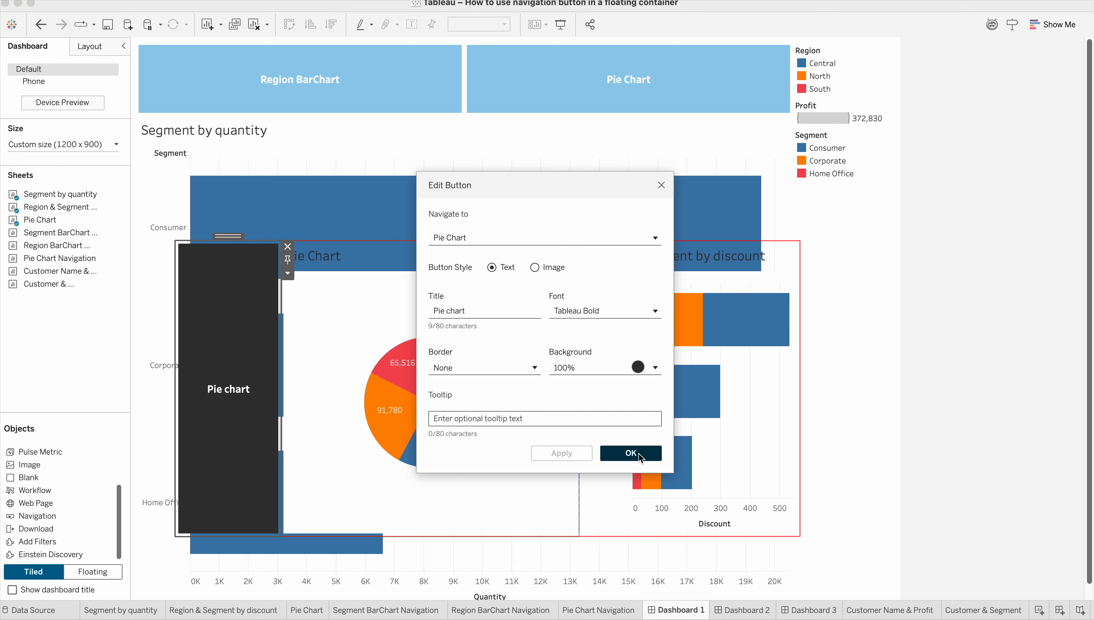
click(638, 454)
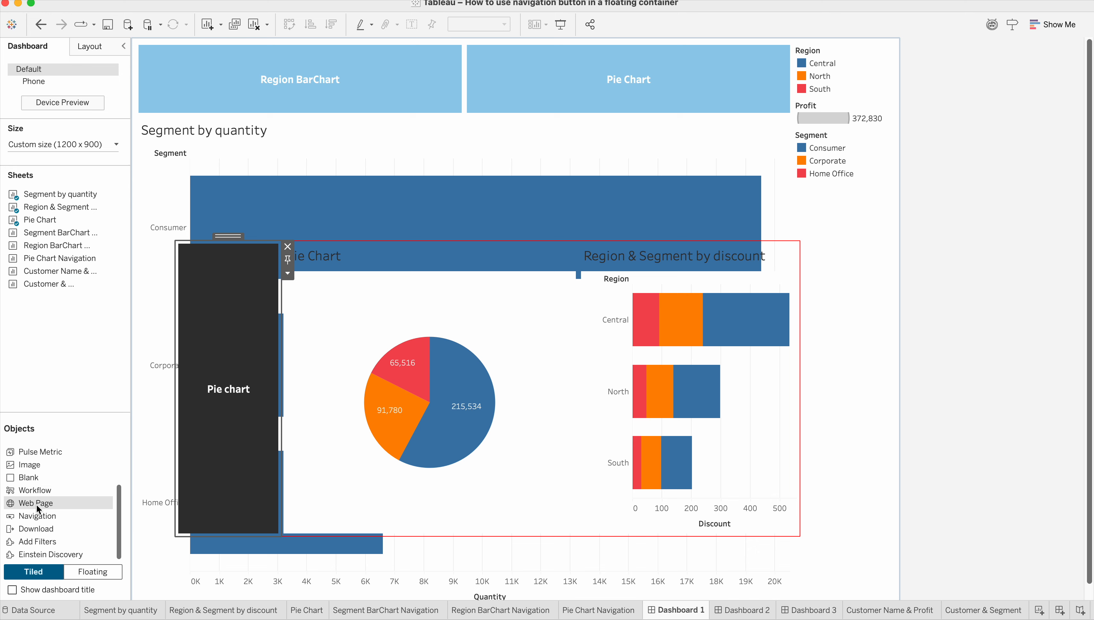
Add a second Navigation object left of the Pie chart button, and narrow the Pie Chart to widen Region & Segment by discount.
mouse_move(39, 517)
mouse_down()
mouse_move(222, 486)
mouse_move(237, 501)
mouse_move(221, 496)
mouse_move(223, 543)
mouse_move(213, 447)
mouse_up()
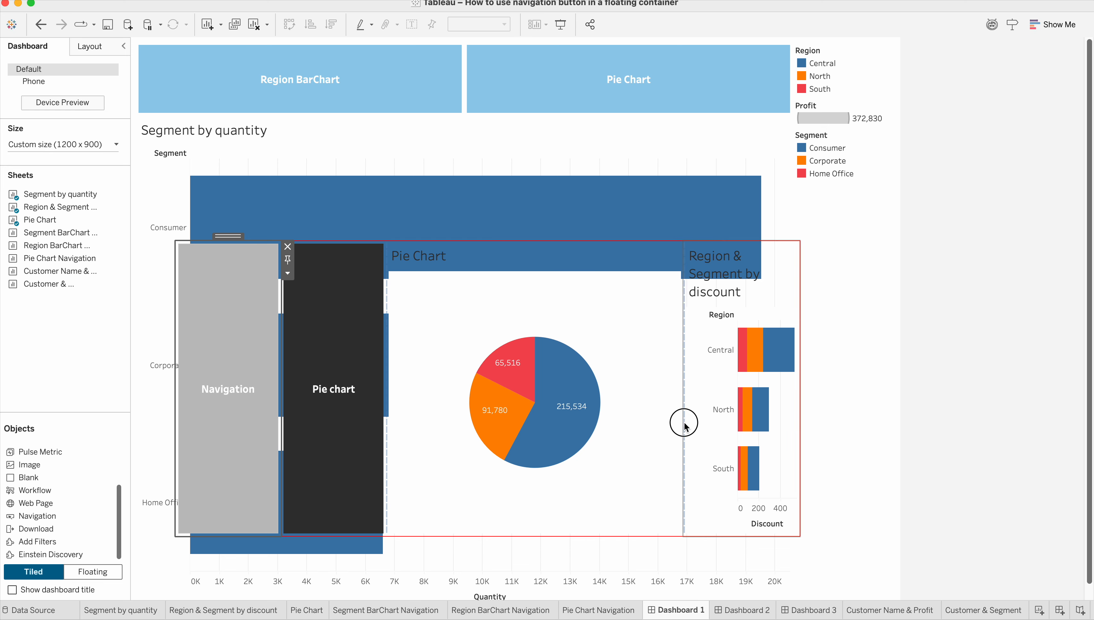
drag(684, 421, 606, 431)
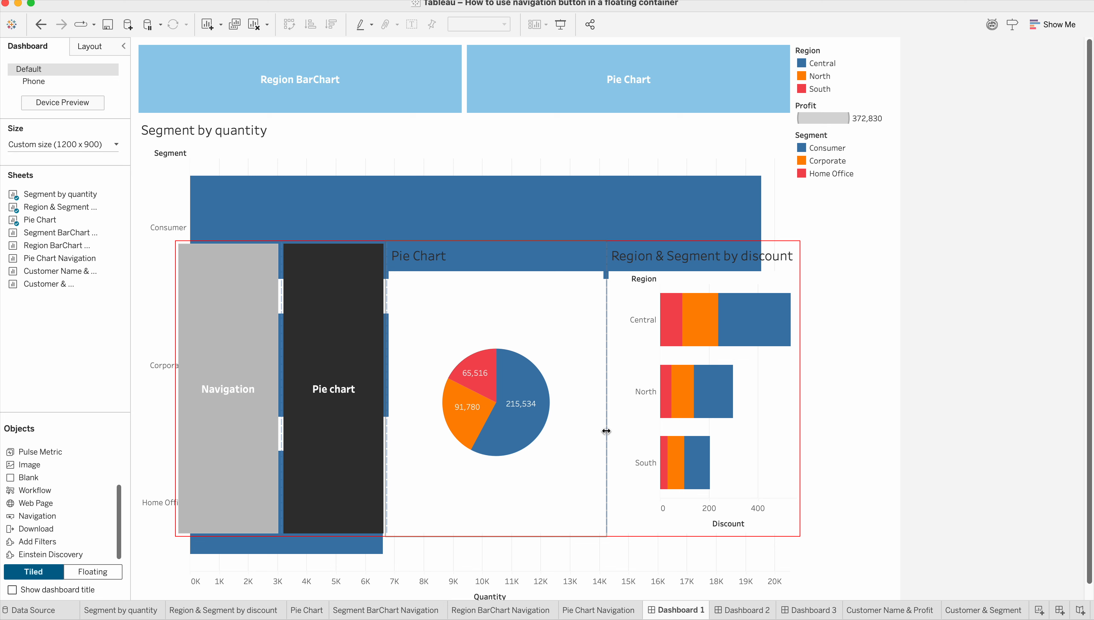
click(344, 322)
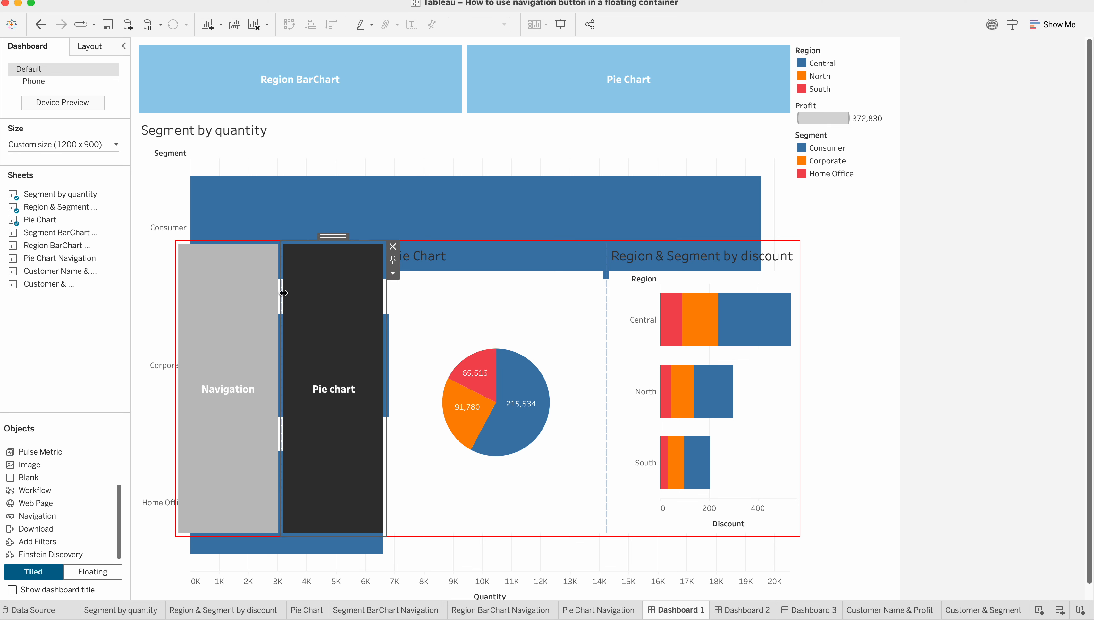
scroll(52, 474, up, 3)
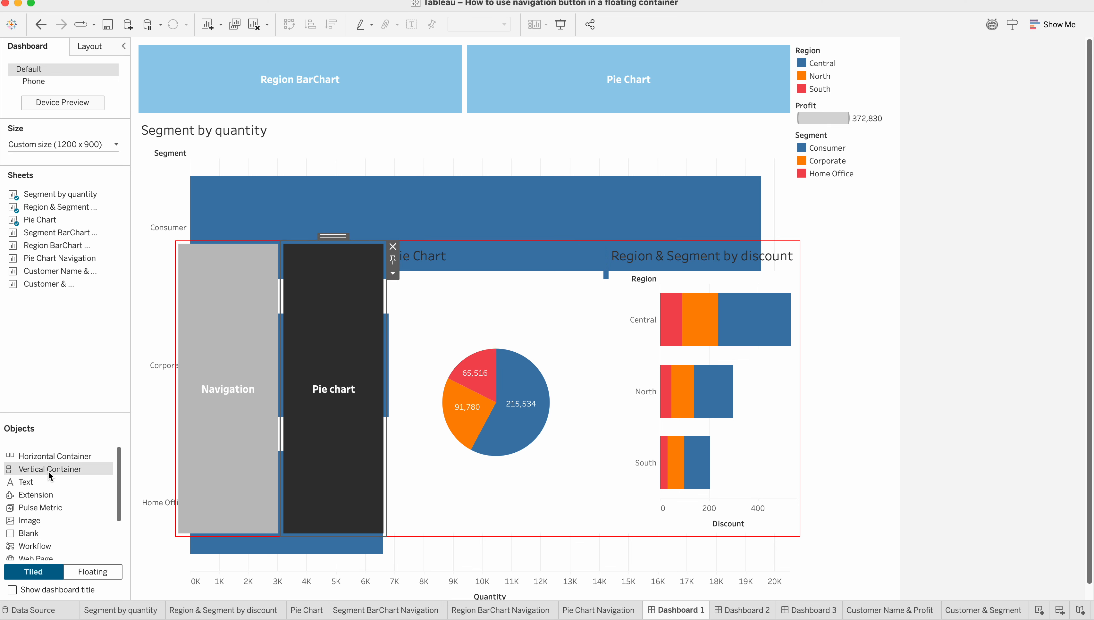
drag(53, 471, 563, 260)
Open the settings of the second navigation button and title it "Bar Chart".
click(338, 239)
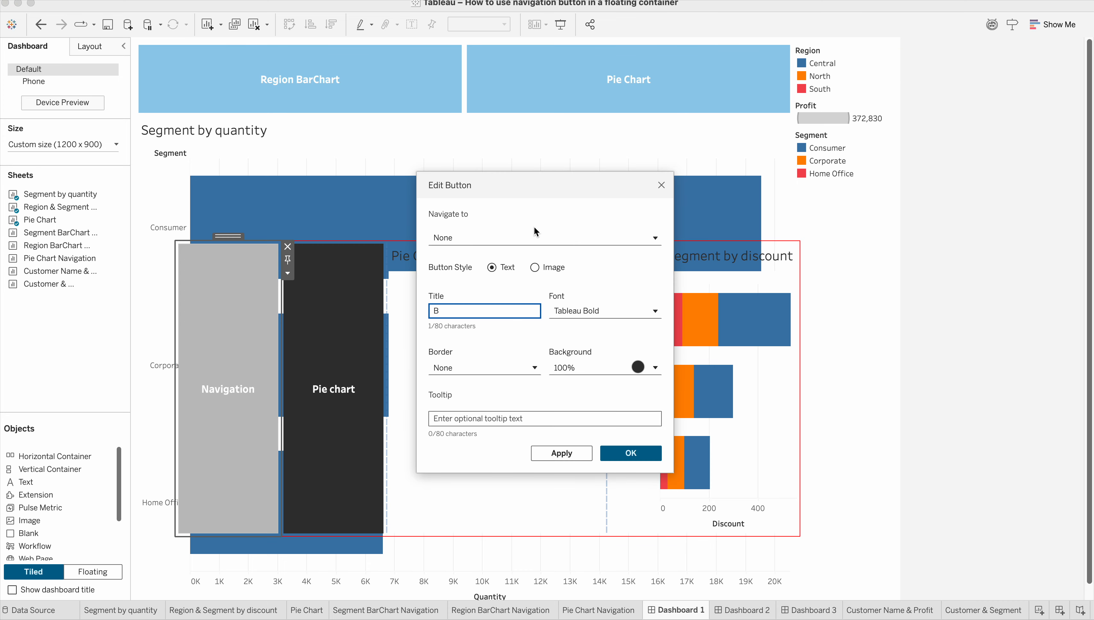
text(ar Chart)
Set the Bar Chart button to navigate to the Region & Segment by discount sheet, and apply the button settings.
click(510, 242)
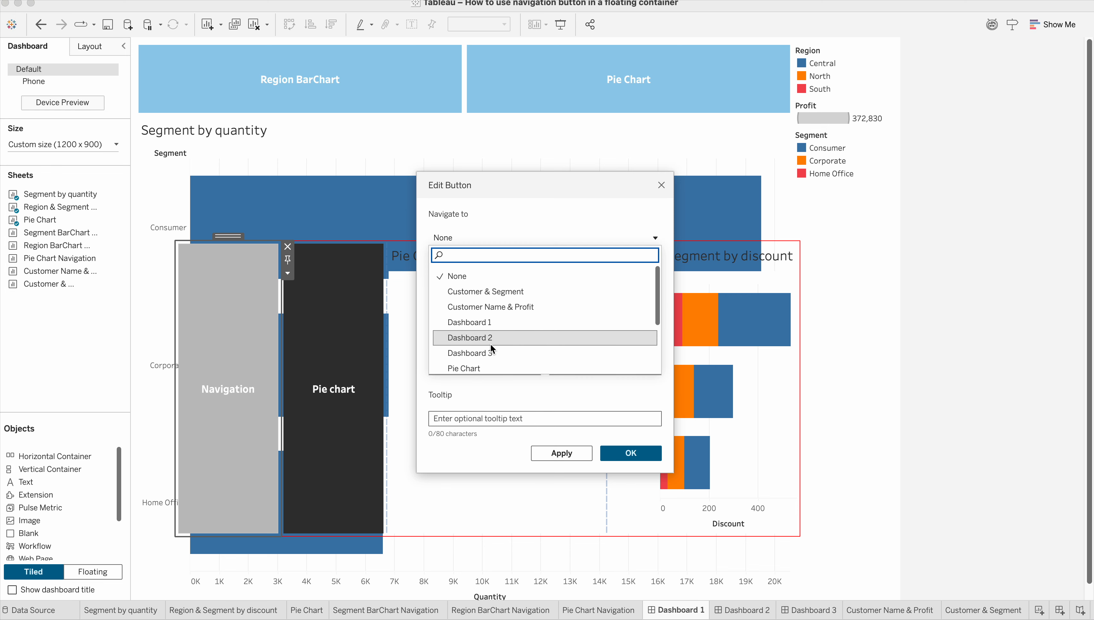
scroll(492, 348, down, 3)
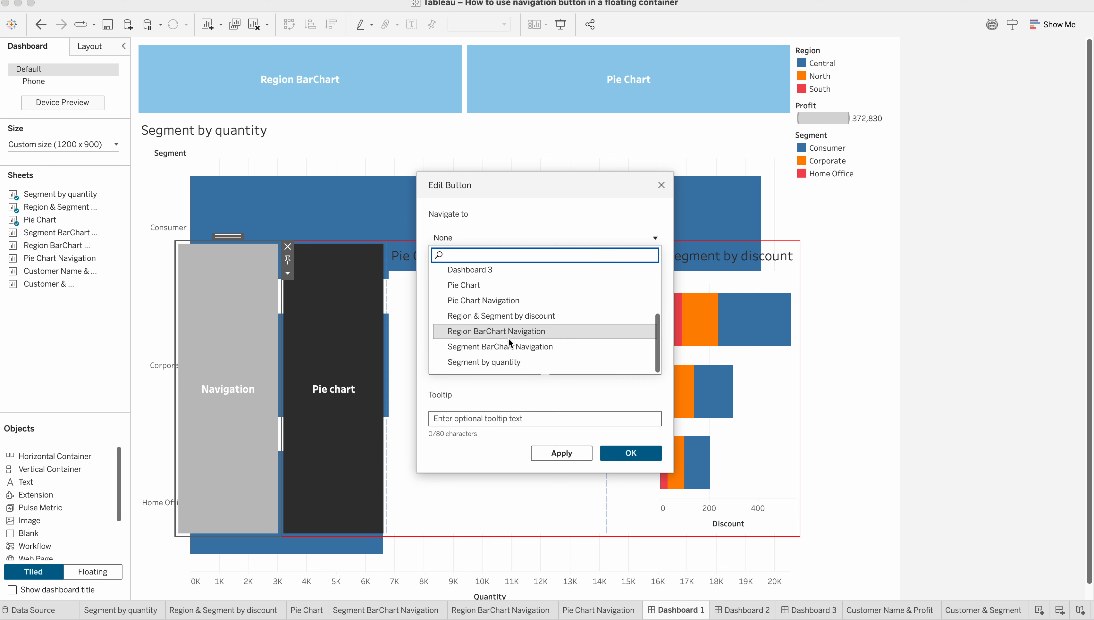
scroll(498, 330, up, 2)
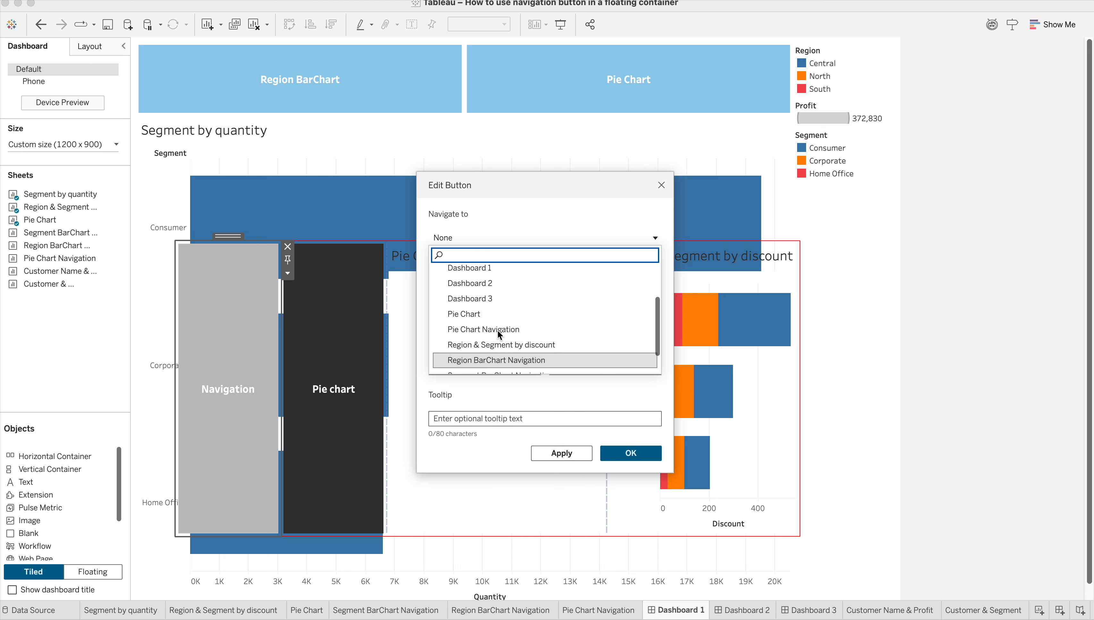
scroll(497, 330, up, 2)
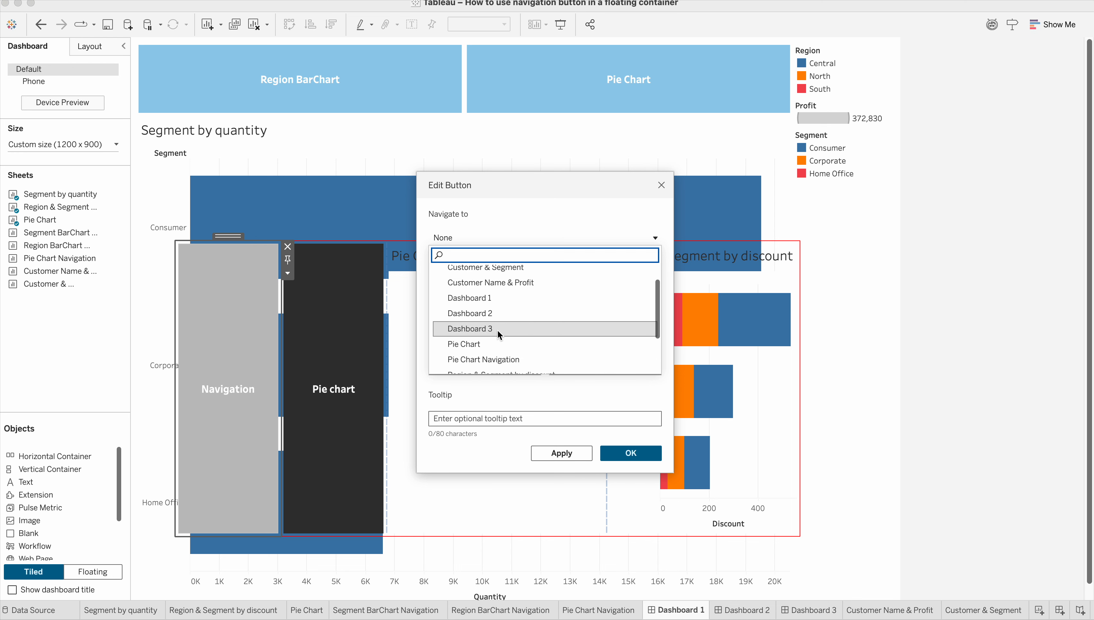
scroll(498, 330, up, 2)
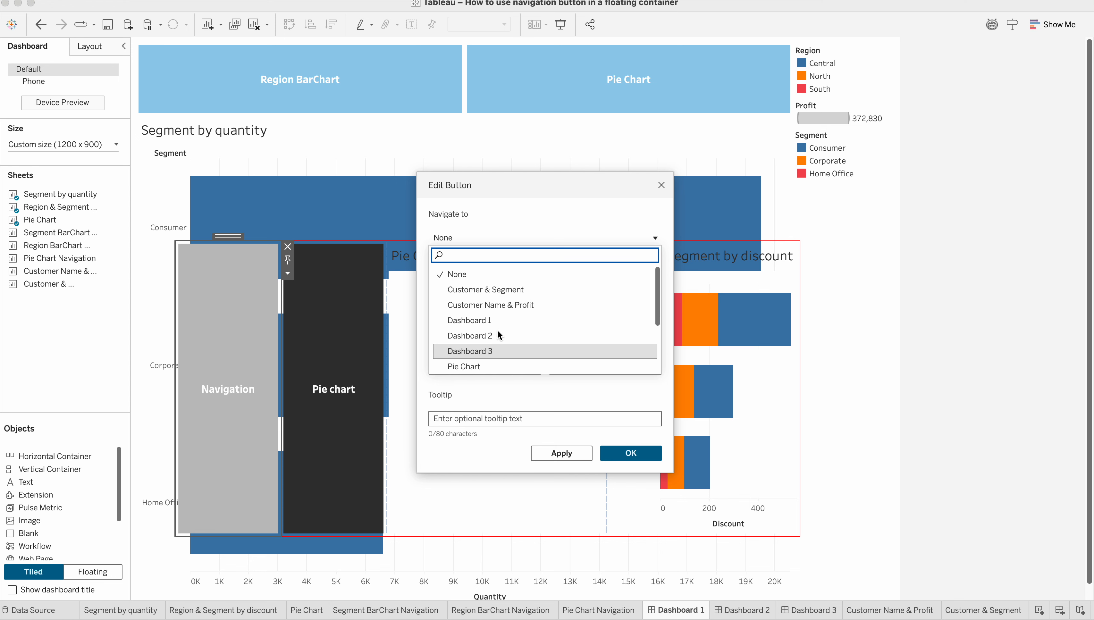
scroll(498, 330, down, 3)
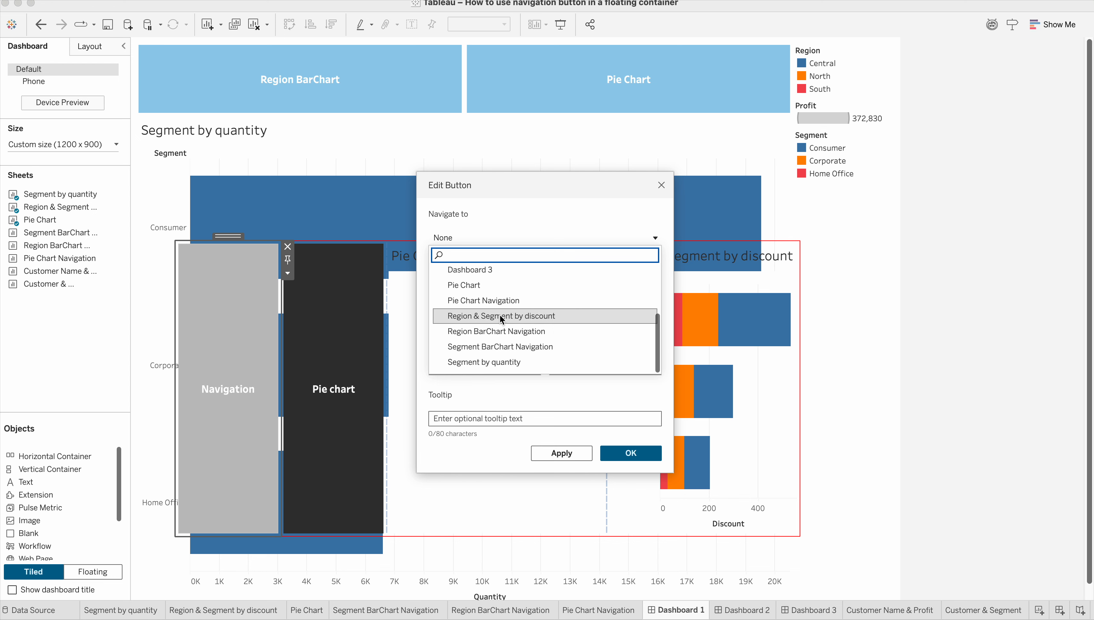
click(500, 316)
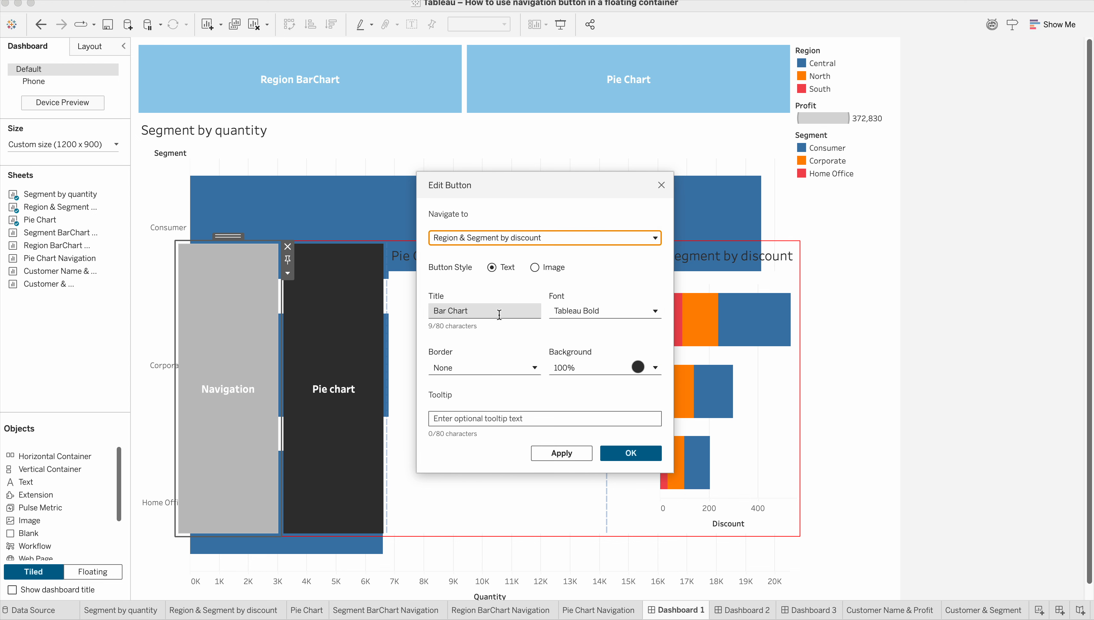
click(580, 452)
click(628, 452)
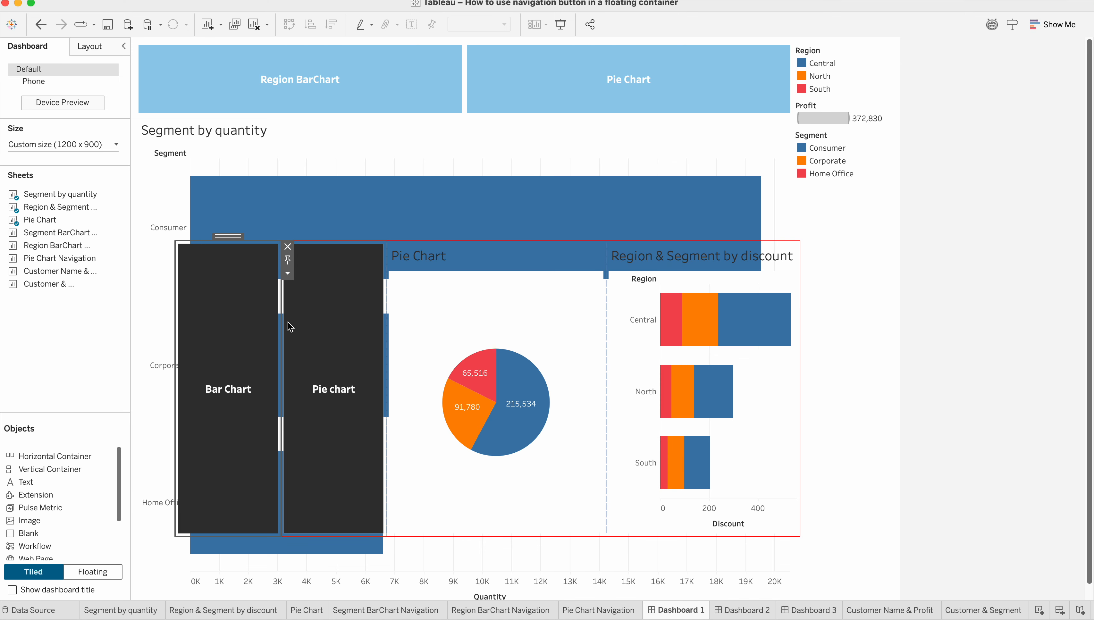
Show Dashboard 1 in presentation mode and test the Bar Chart navigation button.
click(560, 25)
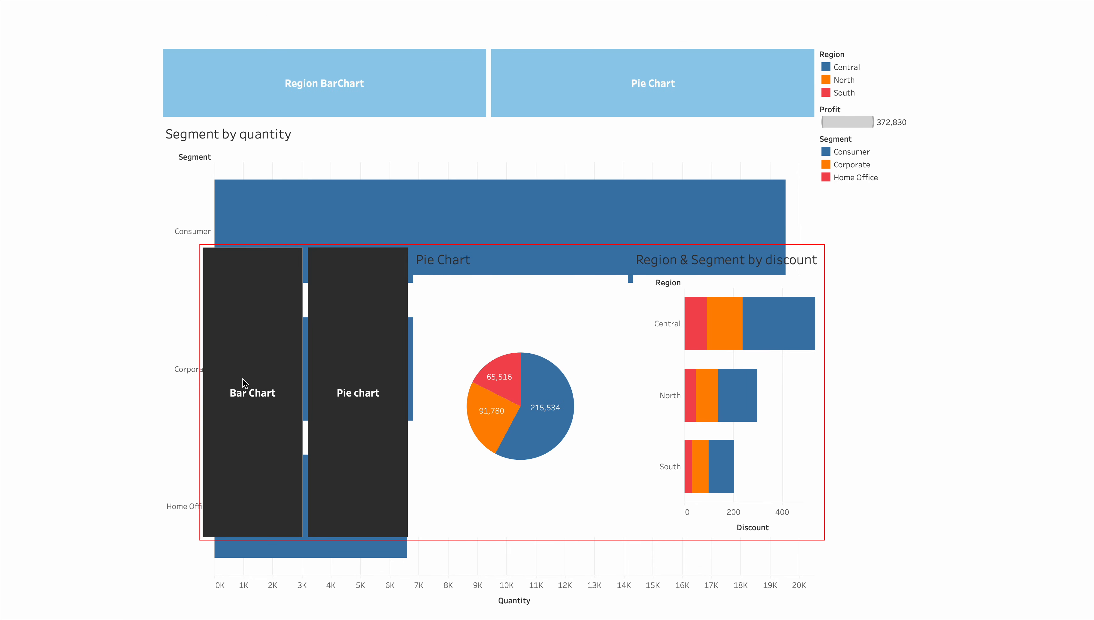
click(247, 391)
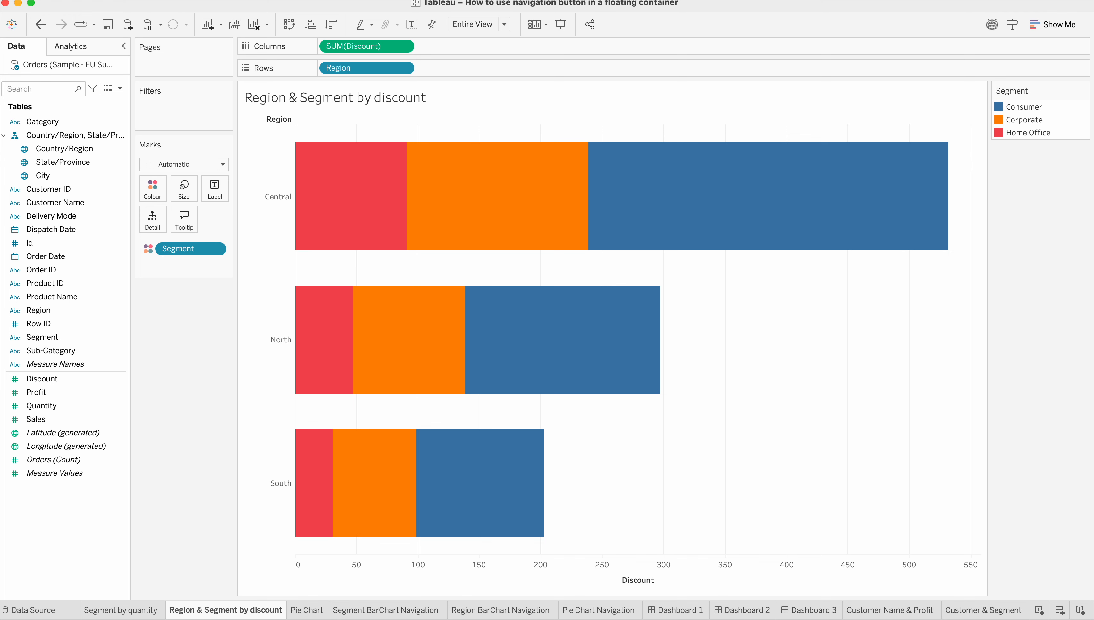
Look over Dashboard 2 and Dashboard 3, and return to the Pie Chart in Dashboard 1's floating container.
click(754, 610)
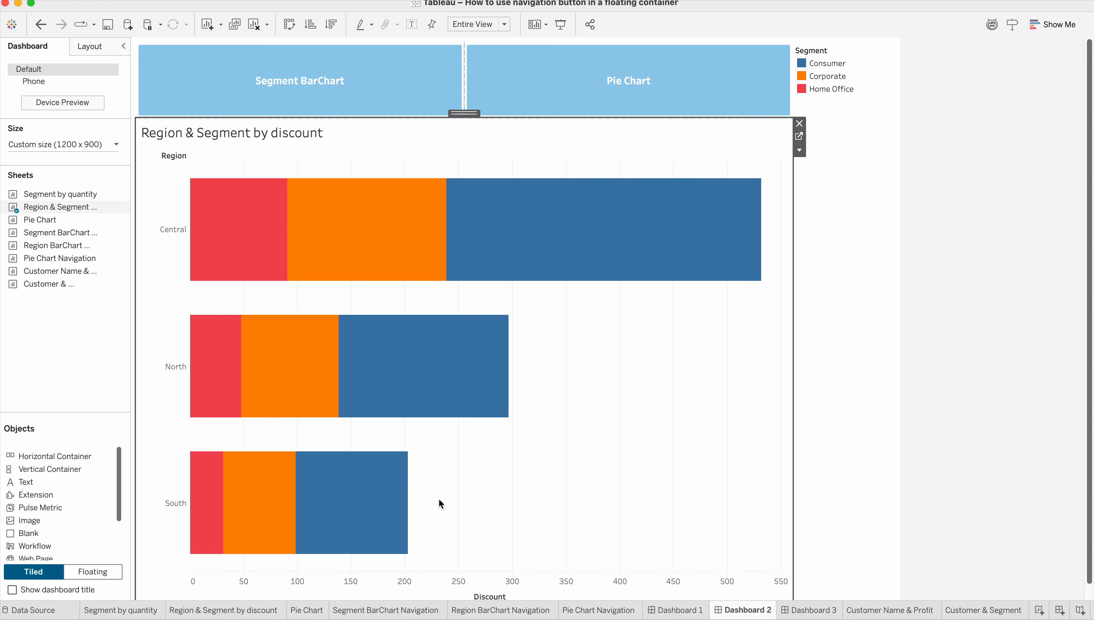
click(810, 610)
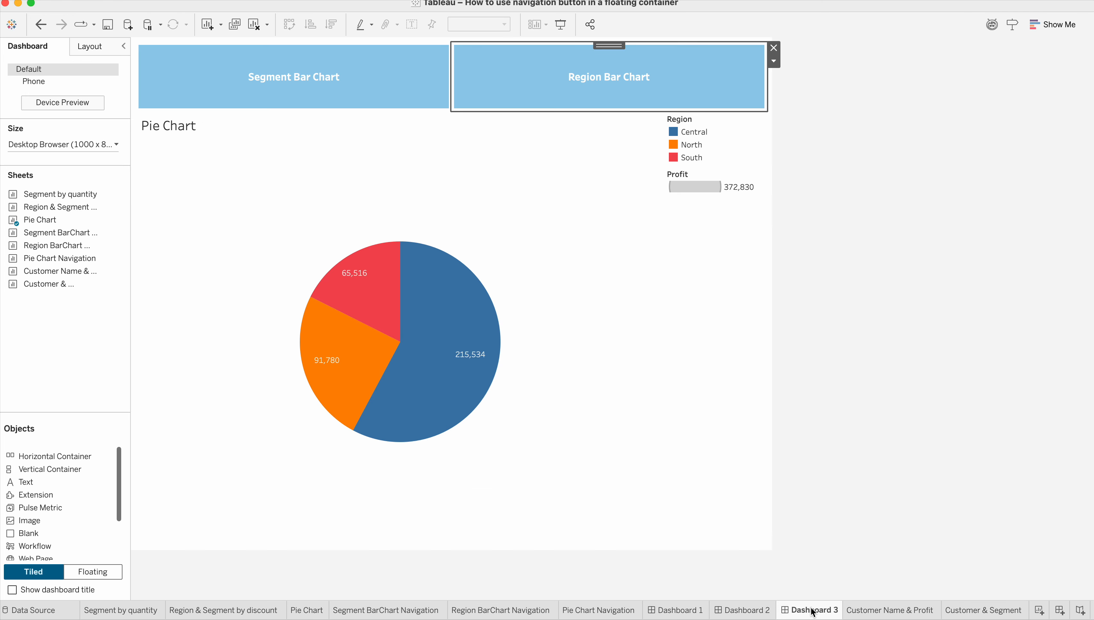
click(757, 611)
click(679, 610)
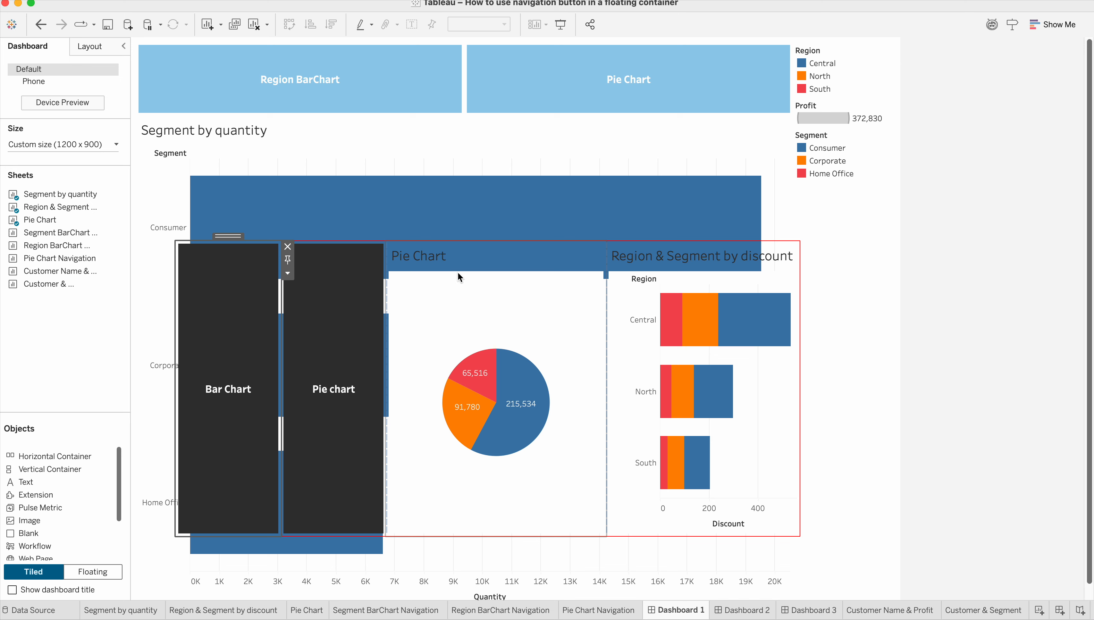
click(489, 295)
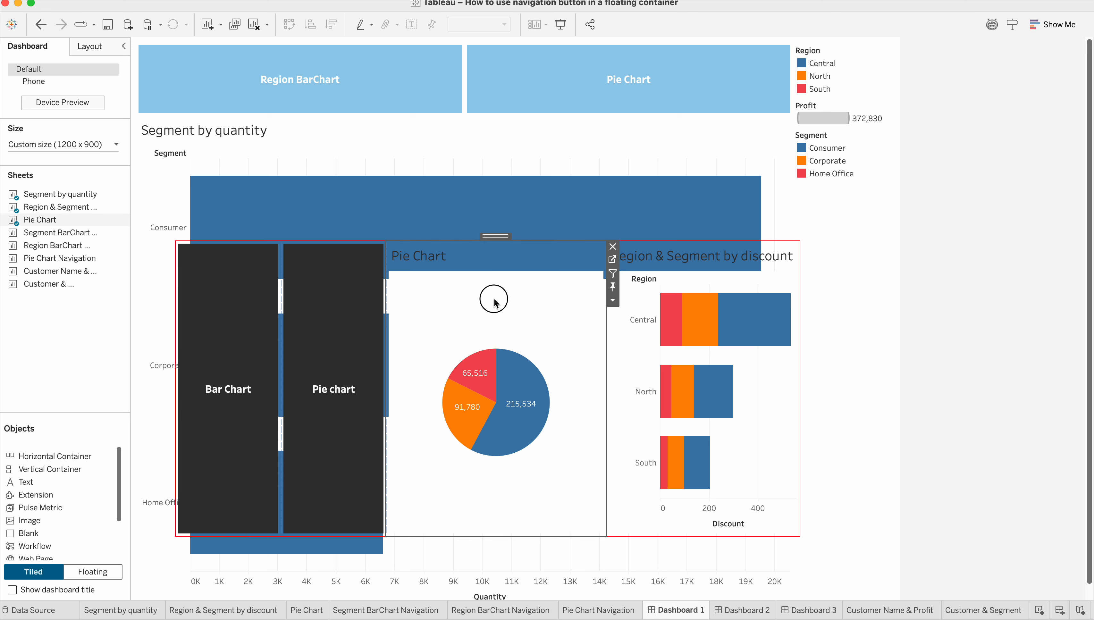